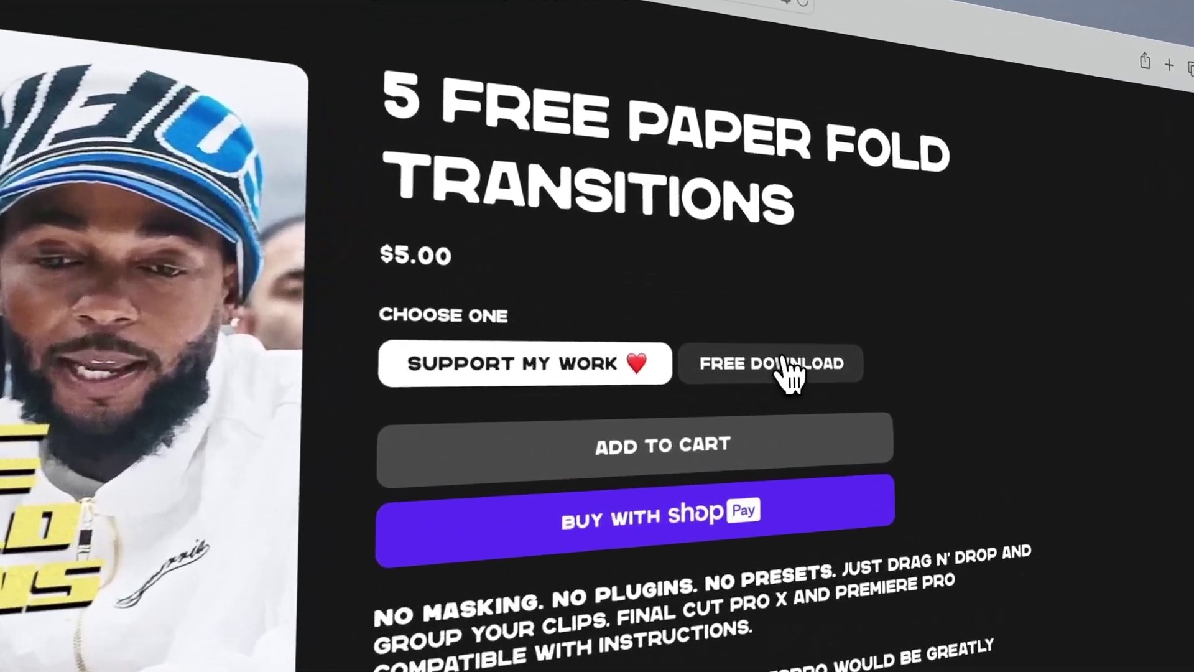
# Step: Choose the free download option for the 5 Free Paper Fold Transitions pack, add it to the cart and proceed to checkout
pyautogui.click(820, 244)
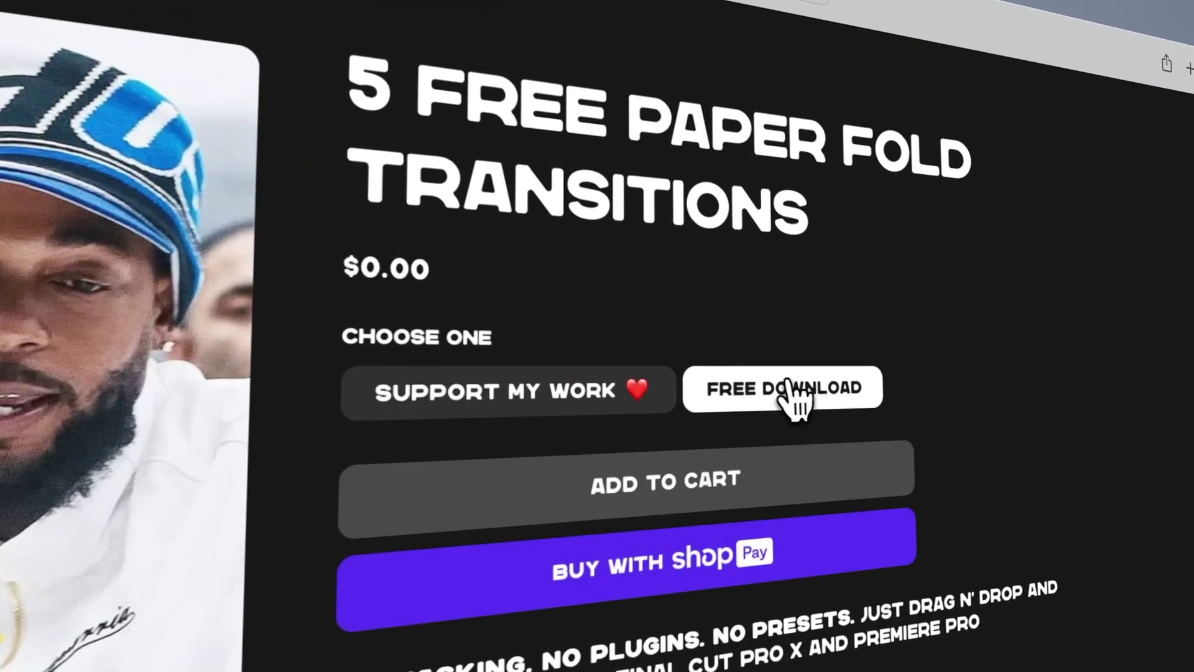
pyautogui.click(598, 389)
pyautogui.click(803, 388)
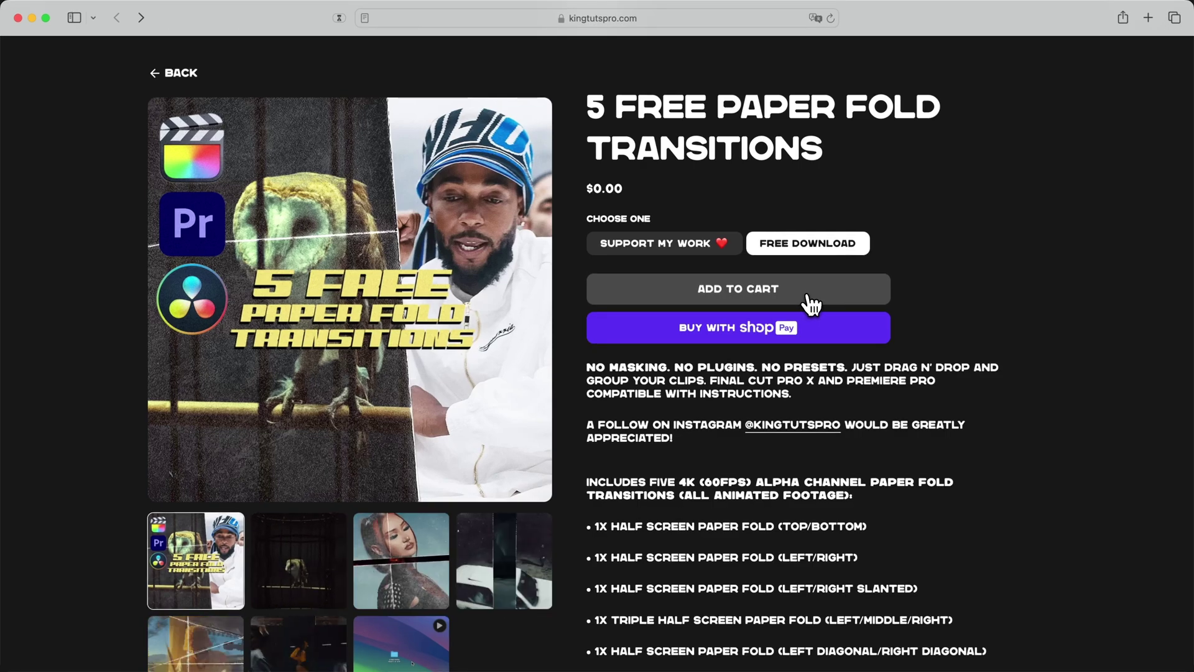
pyautogui.click(812, 305)
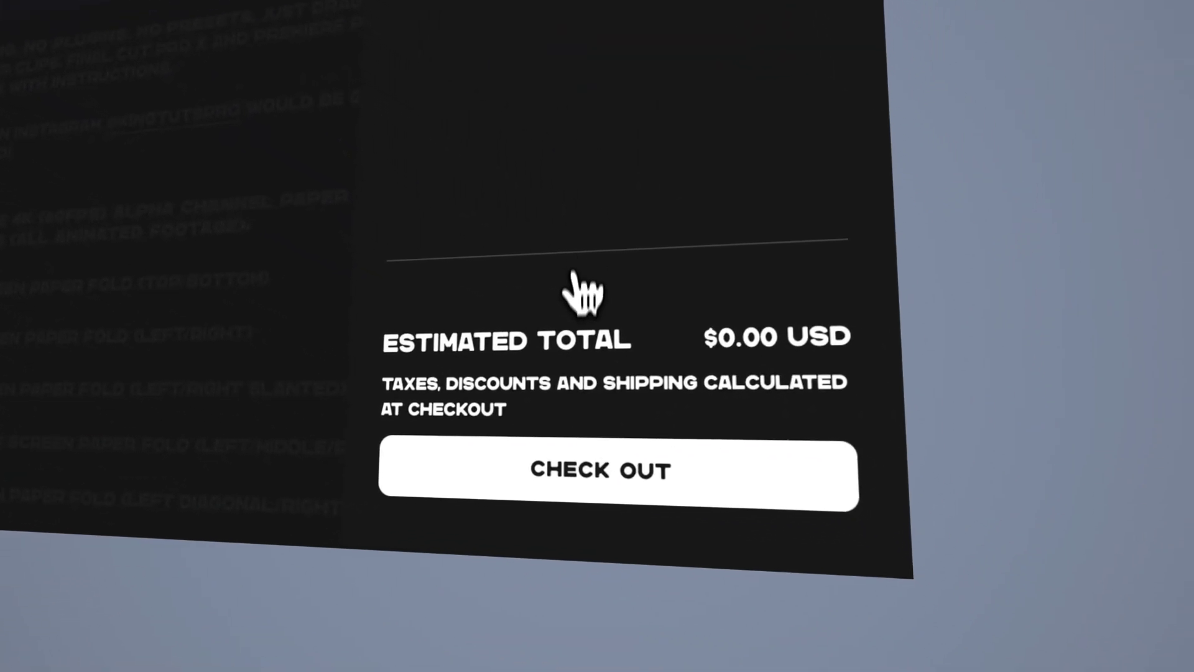
pyautogui.click(616, 501)
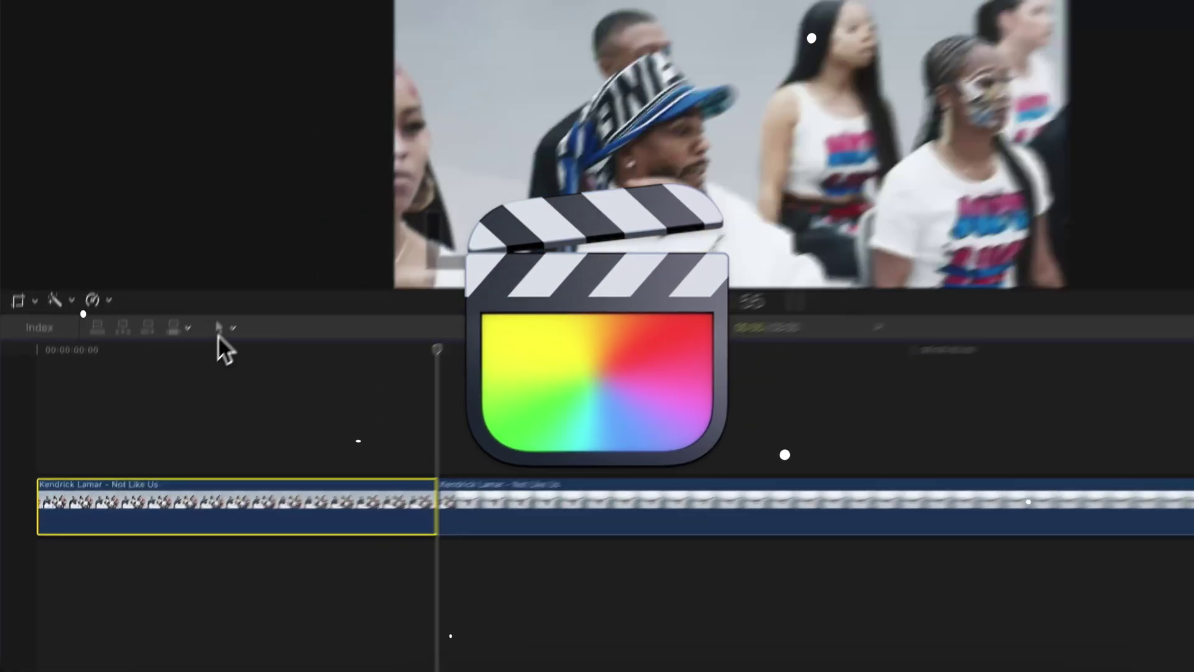
pyautogui.click(182, 389)
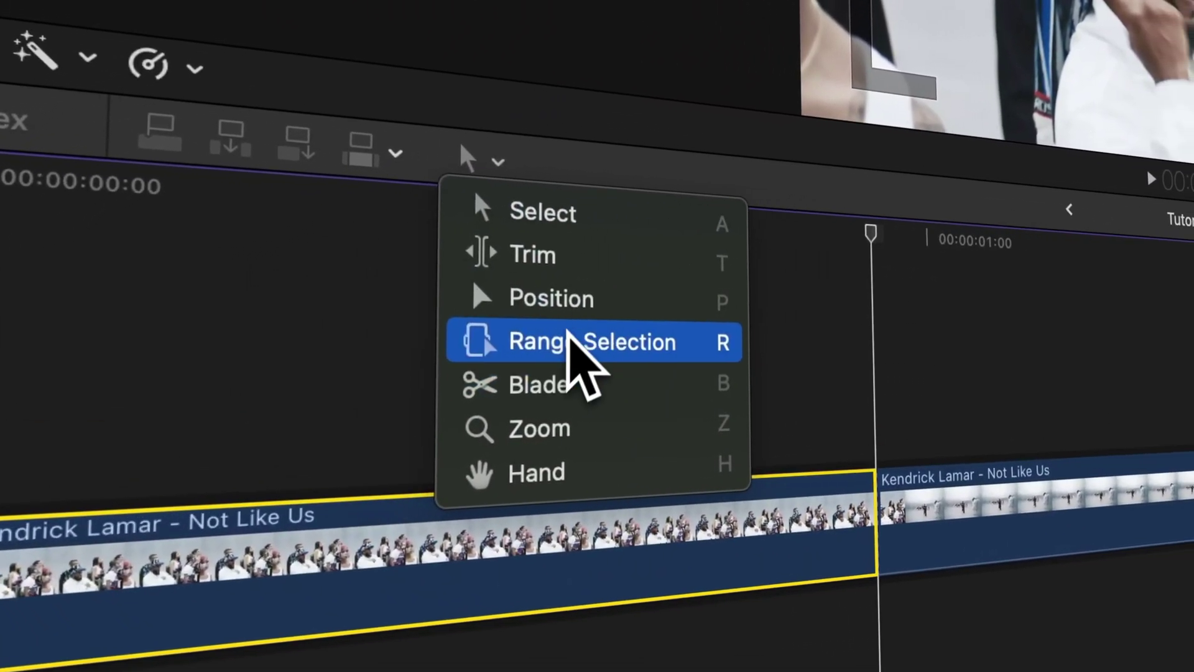
pyautogui.click(590, 385)
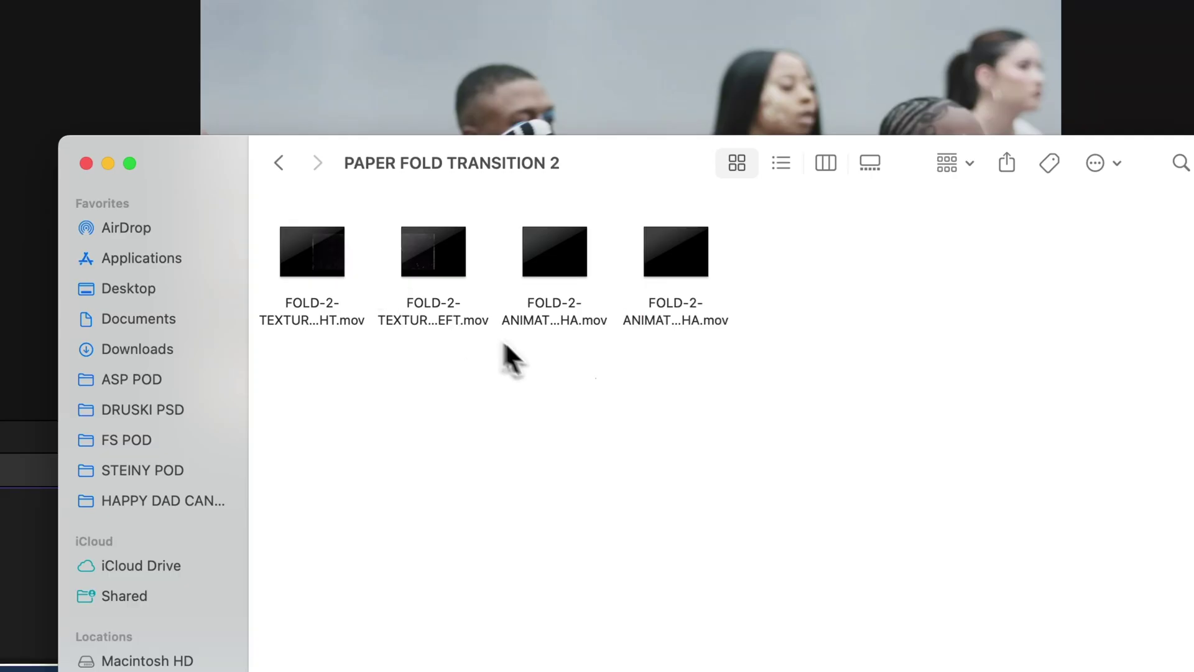
# Step: Add all four clips from the PAPER FOLD TRANSITION 2 folder to the Tutorial timeline, above the main video
pyautogui.moveTo(504, 347); pyautogui.dragTo(315, 254)
pyautogui.moveTo(594, 192); pyautogui.dragTo(195, 510)
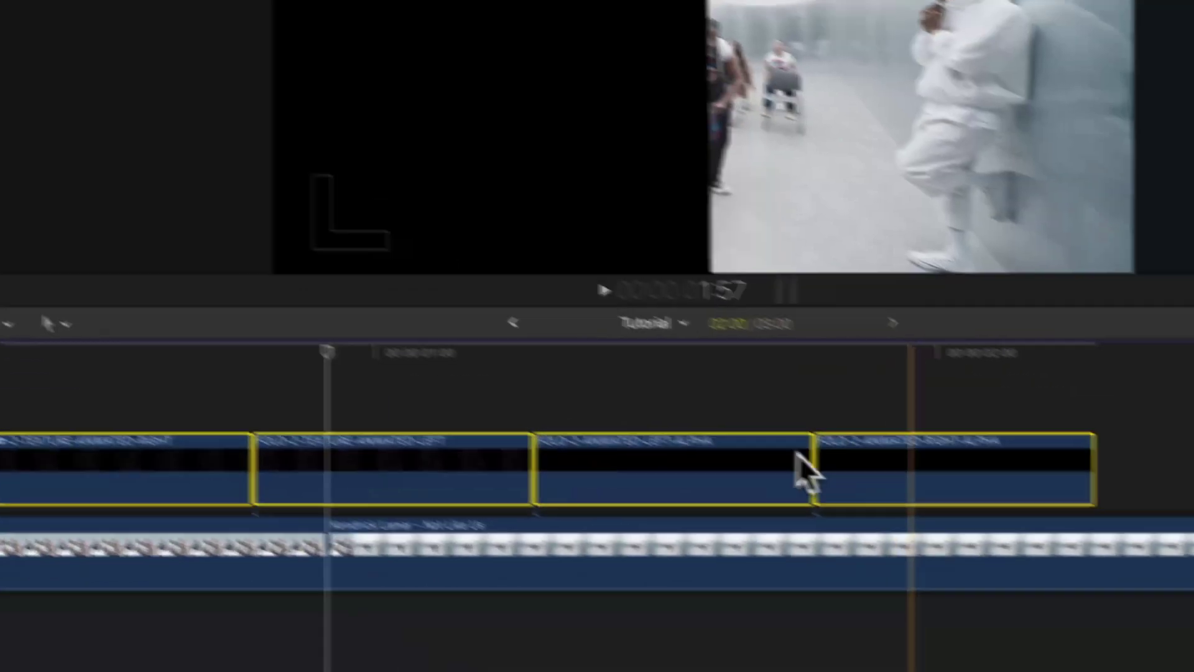
pyautogui.click(330, 441)
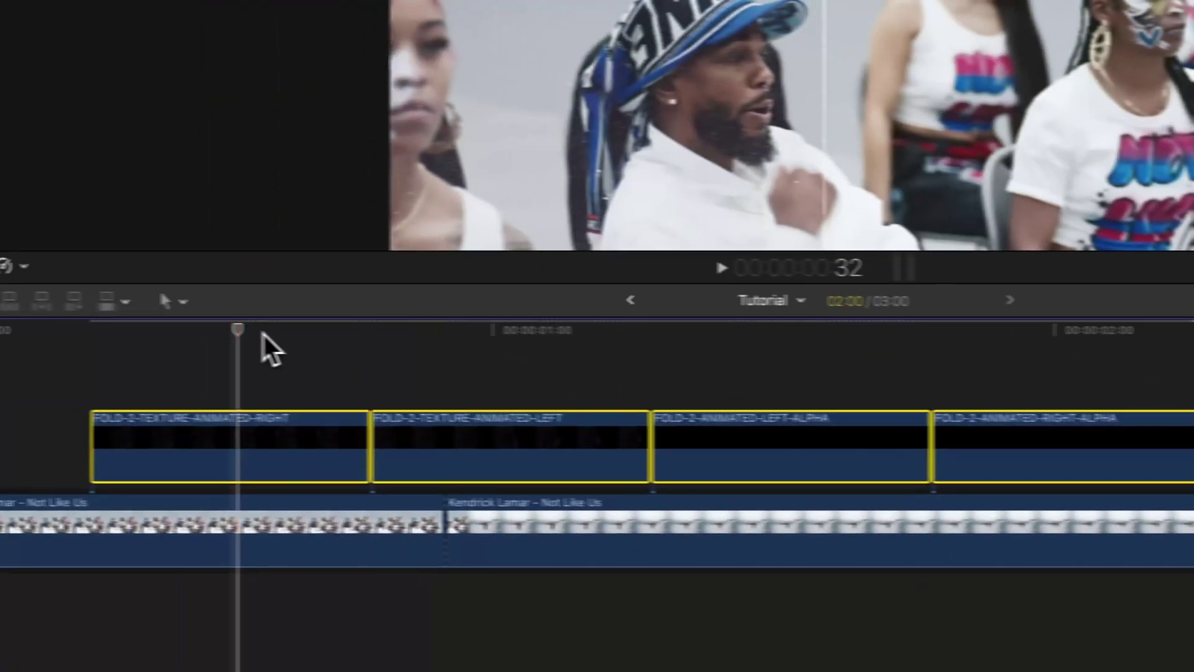
# Step: Stack the four fold clips directly above one another and align their ends with the cut between the two video clips
pyautogui.click(530, 499)
pyautogui.moveTo(488, 435); pyautogui.dragTo(223, 392)
pyautogui.click(772, 432)
pyautogui.moveTo(772, 431); pyautogui.dragTo(226, 348)
pyautogui.moveTo(907, 520); pyautogui.dragTo(58, 323)
pyautogui.moveTo(206, 293); pyautogui.dragTo(55, 491)
pyautogui.moveTo(395, 504); pyautogui.dragTo(320, 600)
pyautogui.scroll(-4, 320, 599)
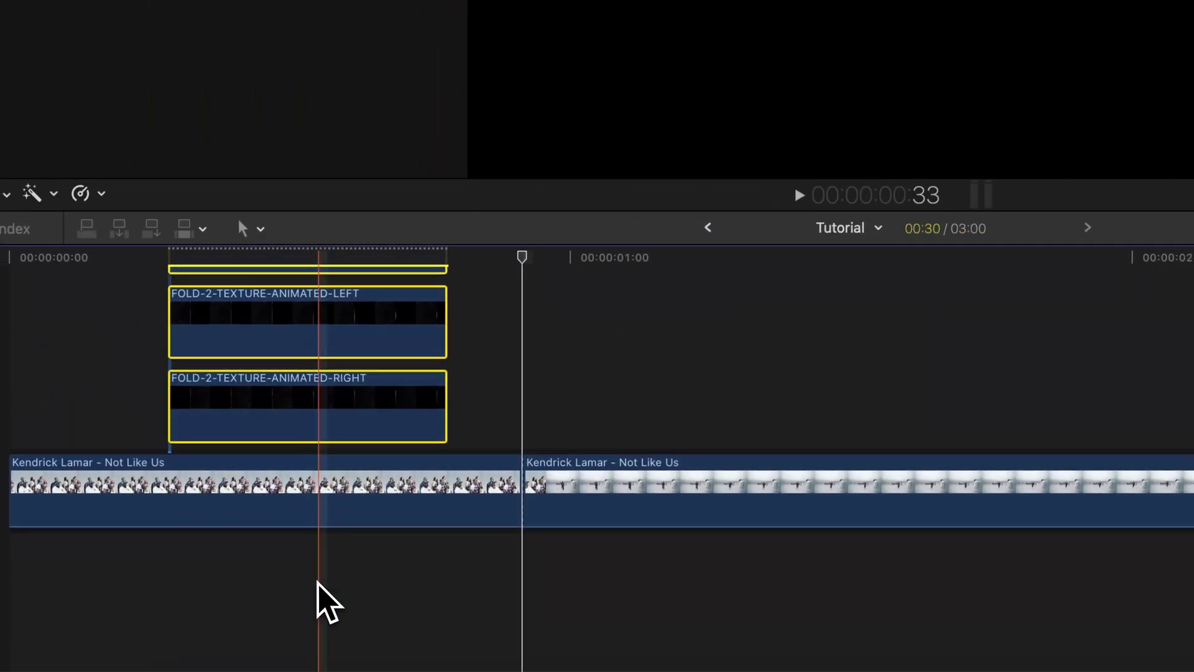
pyautogui.moveTo(286, 419); pyautogui.dragTo(367, 408)
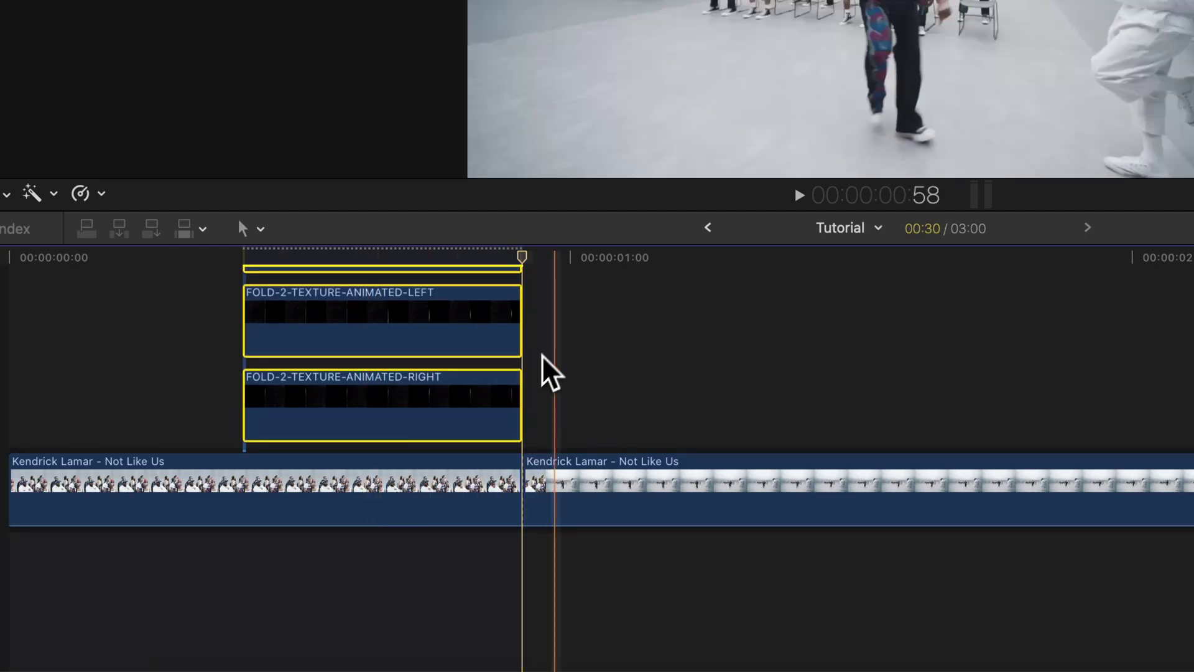
pyautogui.click(554, 311)
# Step: Reorder the stack from highest to lowest as right texture, right alpha, left texture, left alpha
pyautogui.scroll(5, 507, 414)
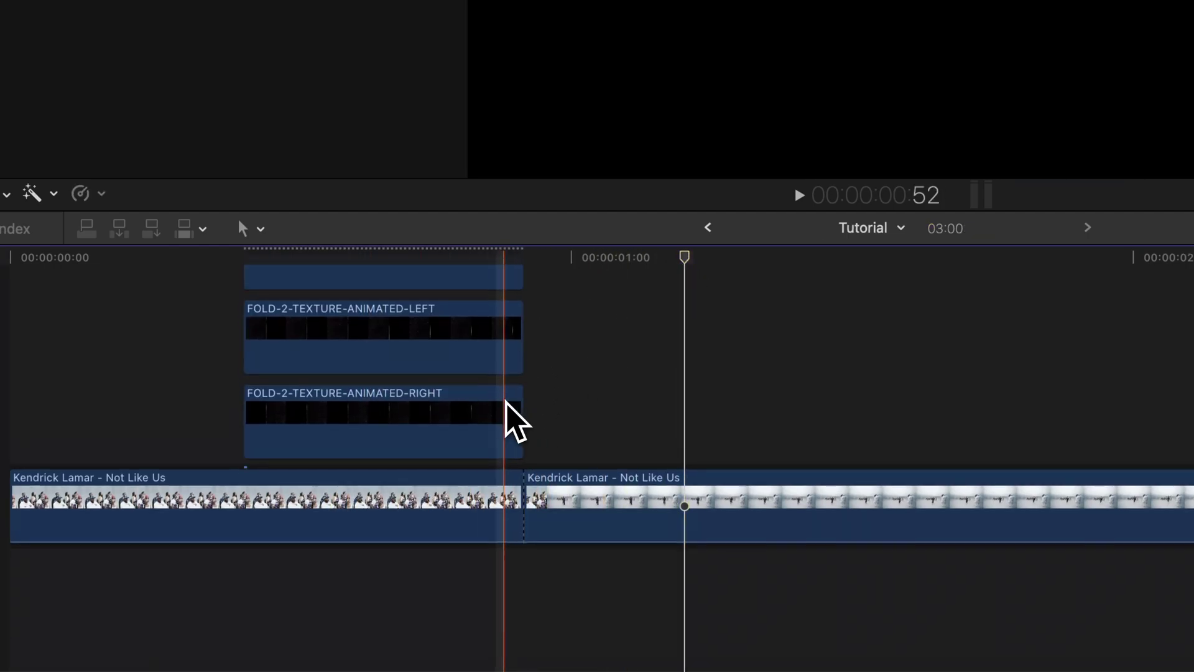
pyautogui.scroll(-2, 497, 498)
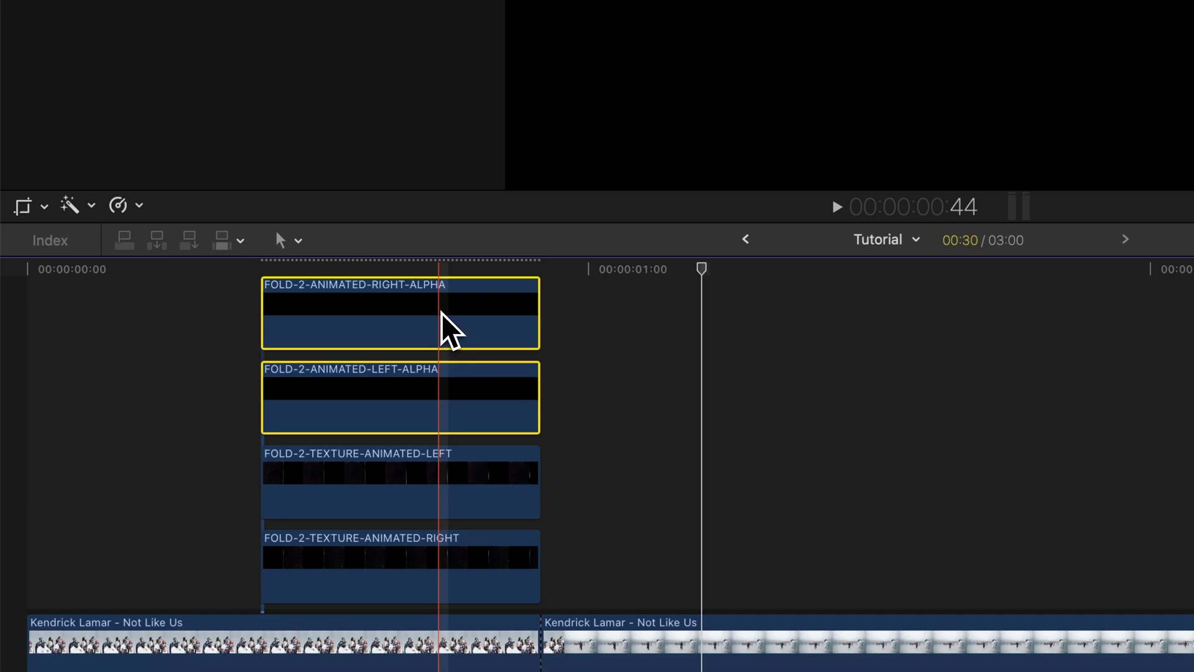
pyautogui.moveTo(442, 311); pyautogui.dragTo(479, 592)
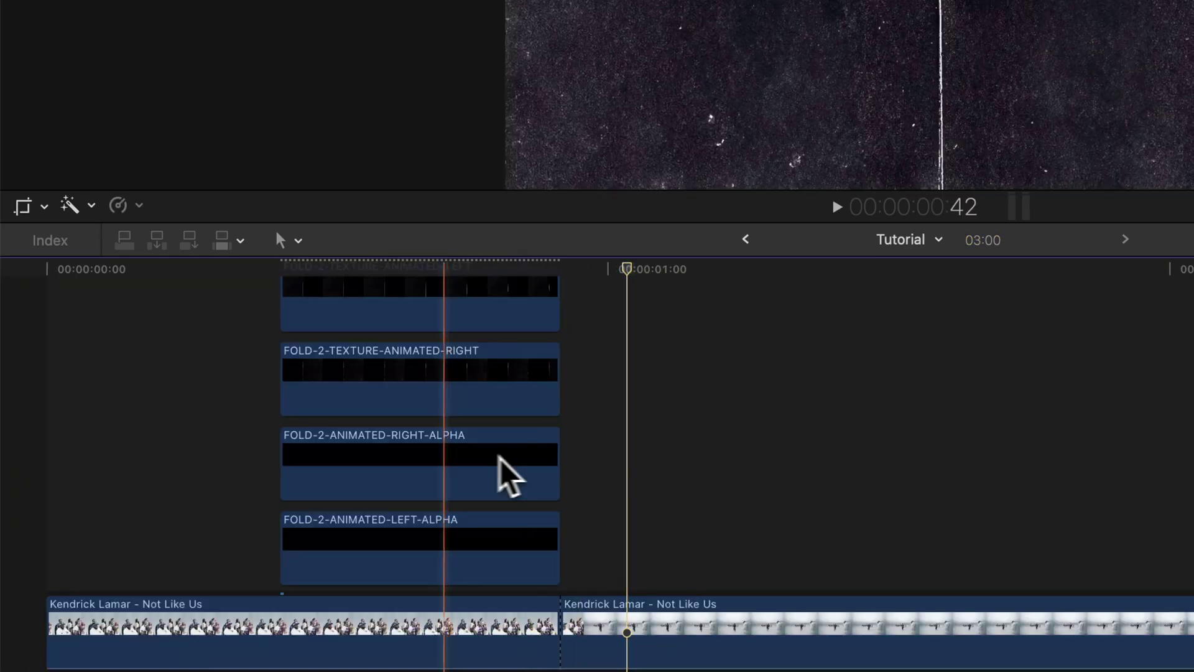
pyautogui.click(470, 366)
pyautogui.moveTo(460, 348); pyautogui.dragTo(448, 565)
pyautogui.scroll(-2, 319, 622)
# Step: Split the first Kendrick Lamar video clip at the point where the stacked fold clips begin
pyautogui.click(320, 629)
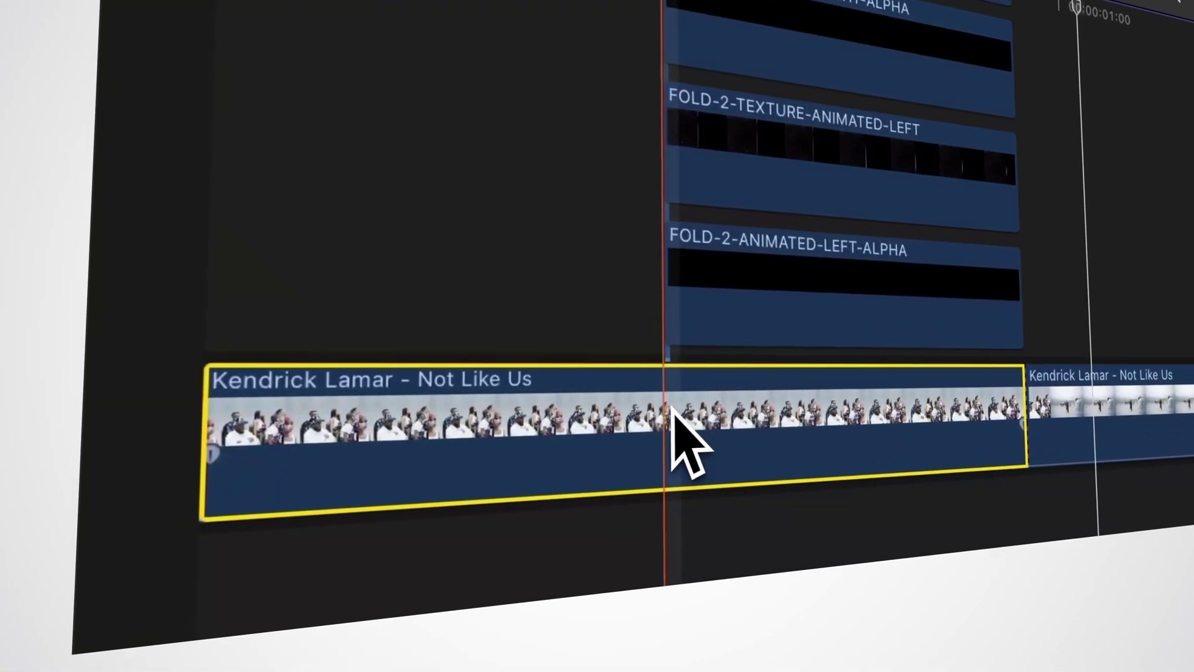
pyautogui.press('super+b')
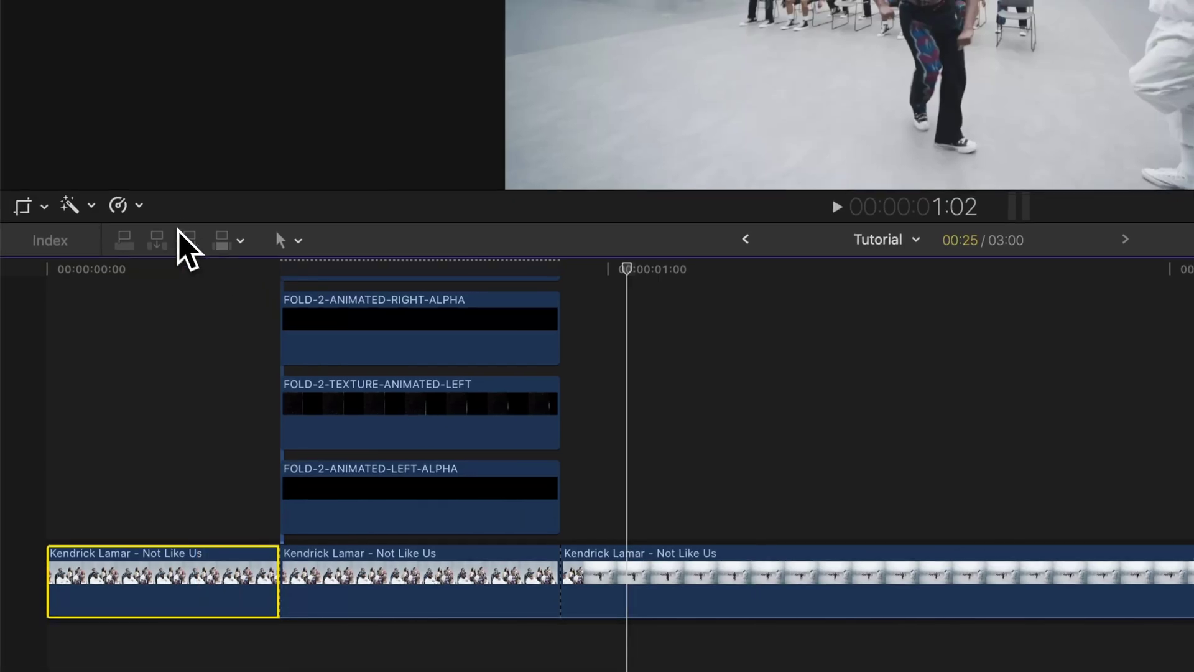
pyautogui.click(287, 241)
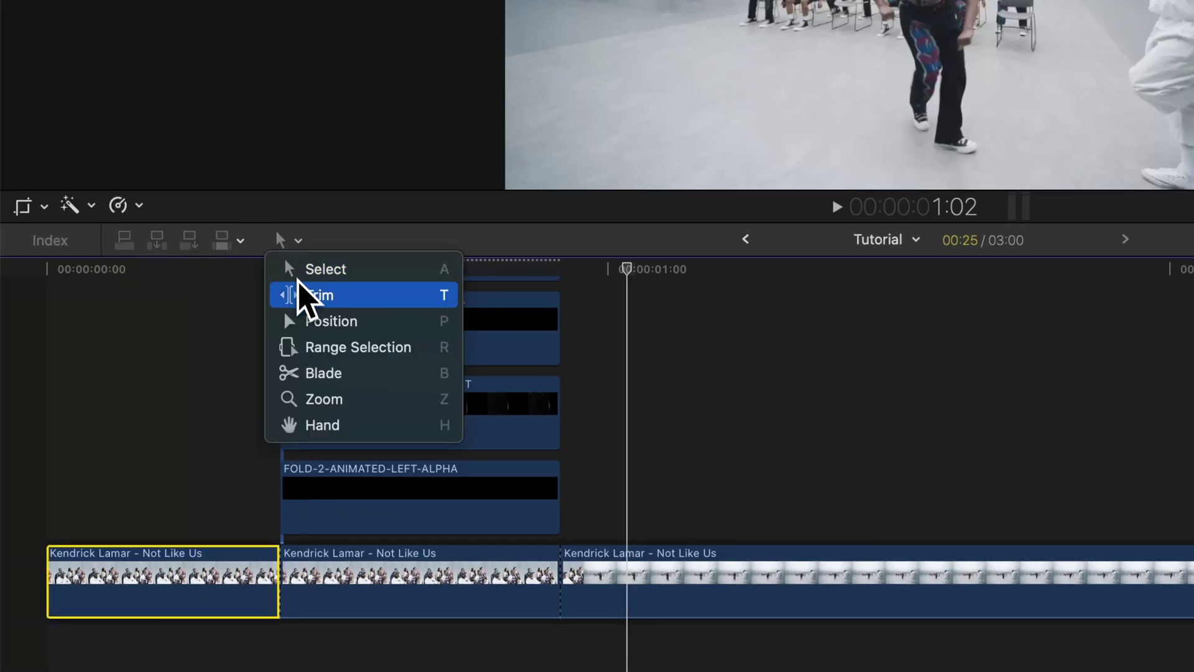
pyautogui.click(321, 373)
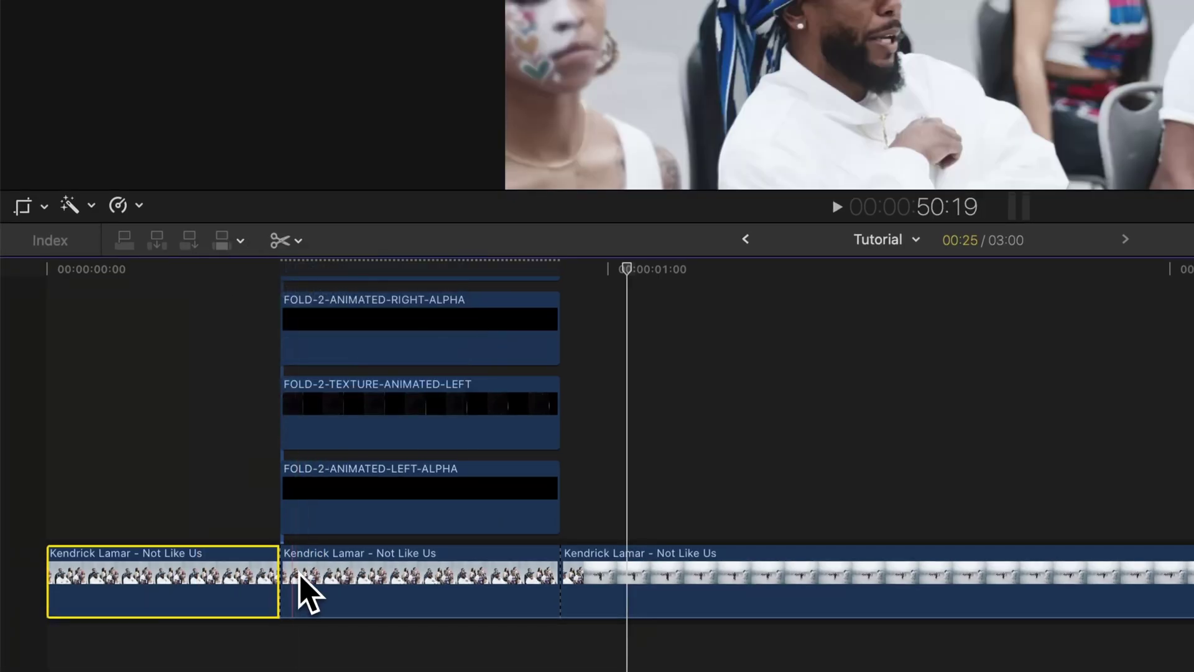
pyautogui.click(283, 241)
pyautogui.click(308, 269)
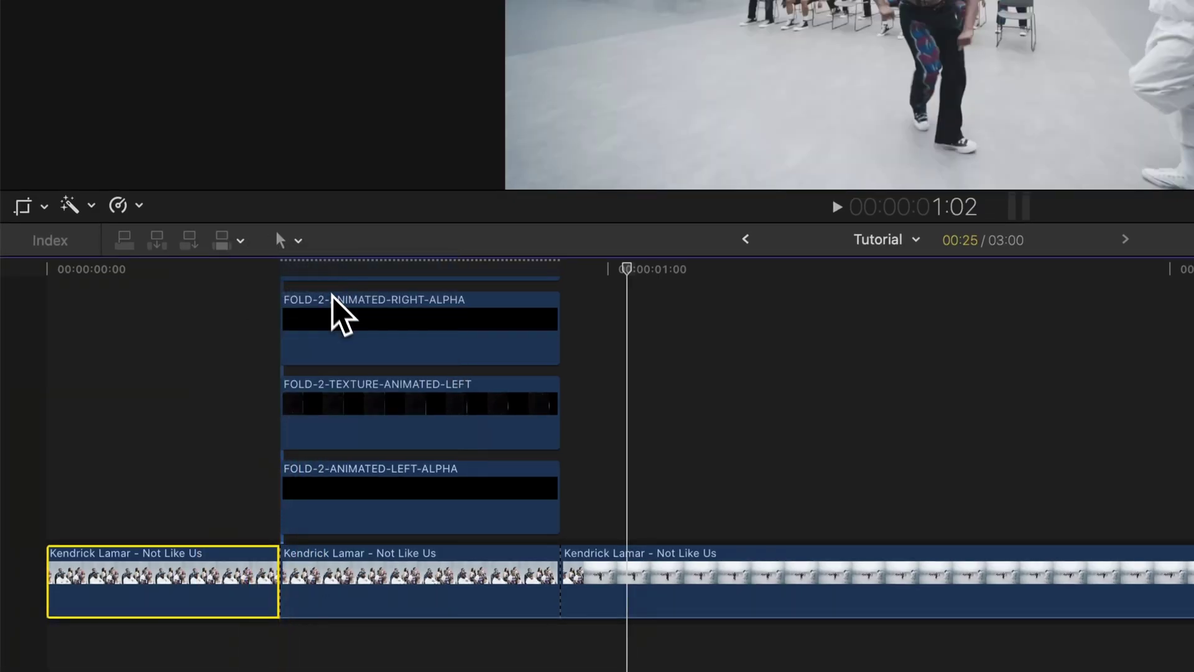
# Step: Duplicate the video segment beneath the fold clips and place the copy between the right alpha and left texture clips
pyautogui.click(390, 563)
pyautogui.moveTo(390, 563); pyautogui.dragTo(396, 506)
pyautogui.press('Delete')
pyautogui.click(412, 603)
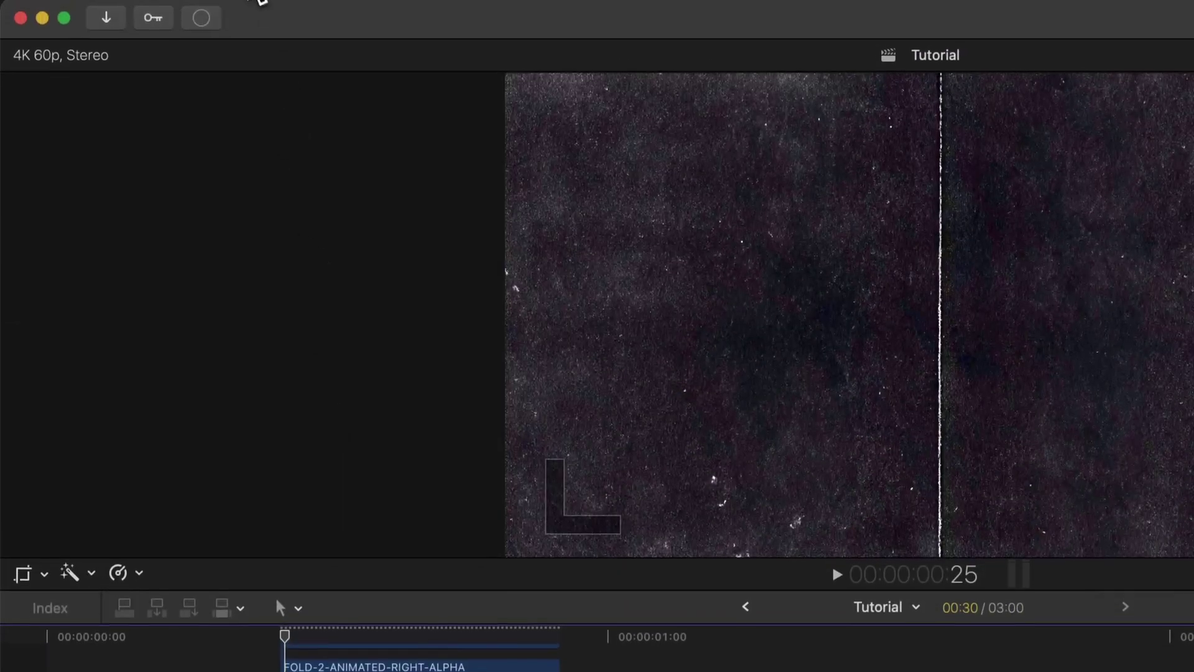
pyautogui.click(239, 0)
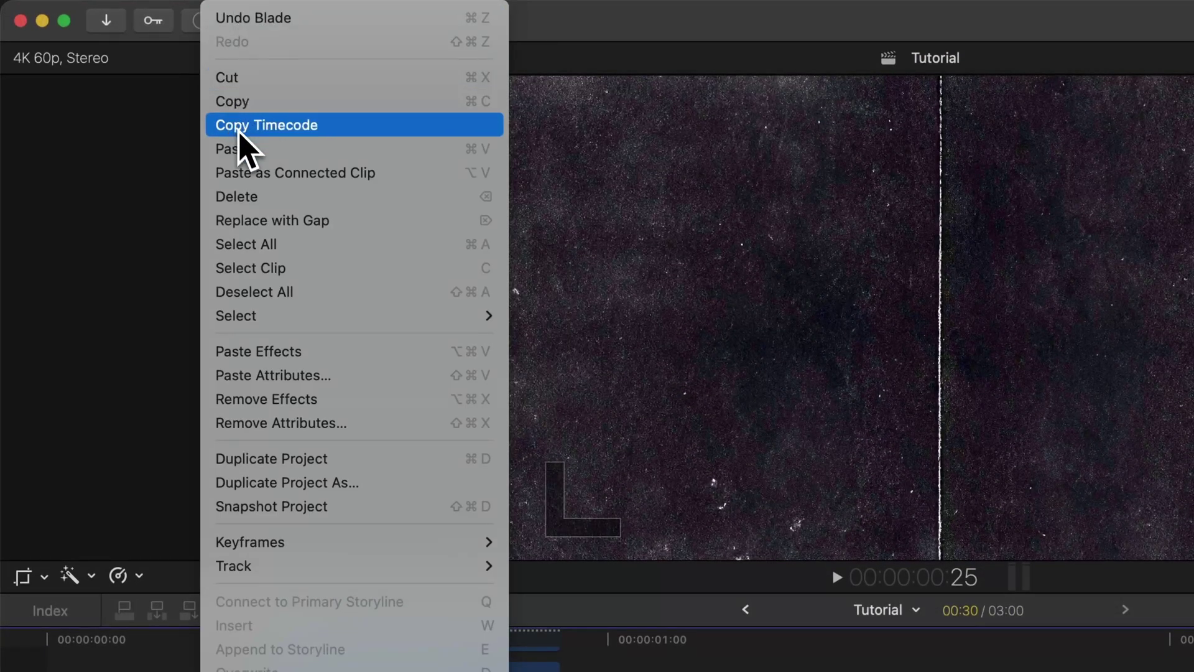
pyautogui.click(261, 152)
pyautogui.moveTo(360, 618); pyautogui.dragTo(384, 309)
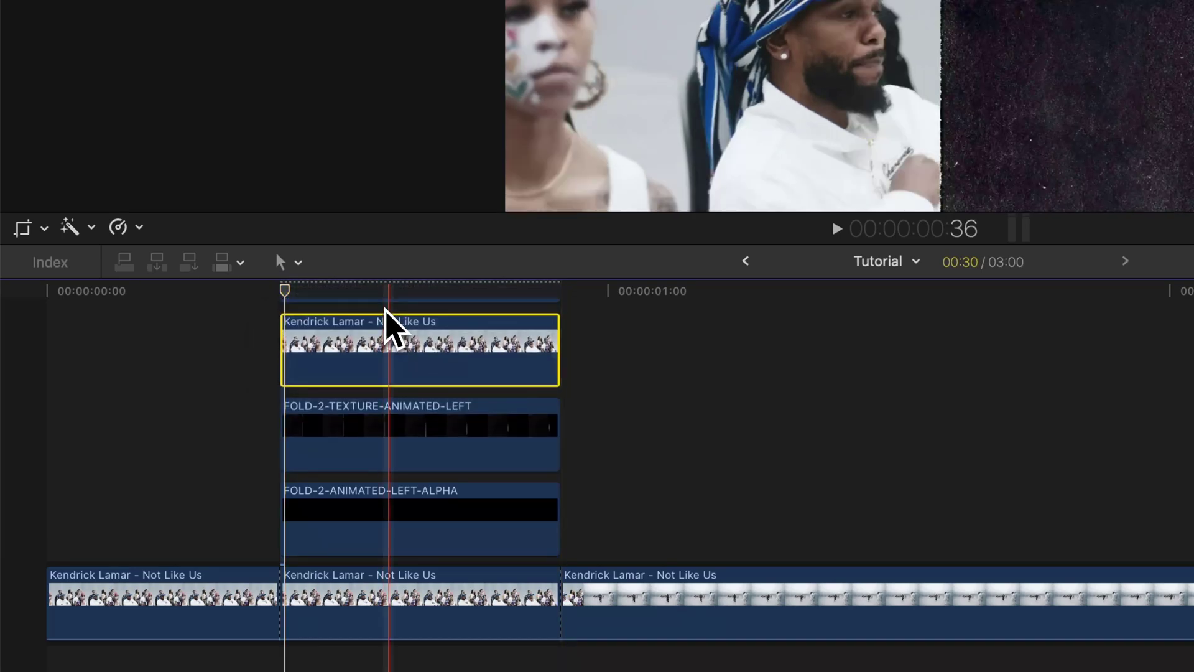
# Step: Check the stacking order of the texture, alpha and video clips in both the right and left groups
pyautogui.scroll(4, 387, 317)
pyautogui.scroll(2, 402, 356)
pyautogui.click(428, 470)
pyautogui.click(428, 525)
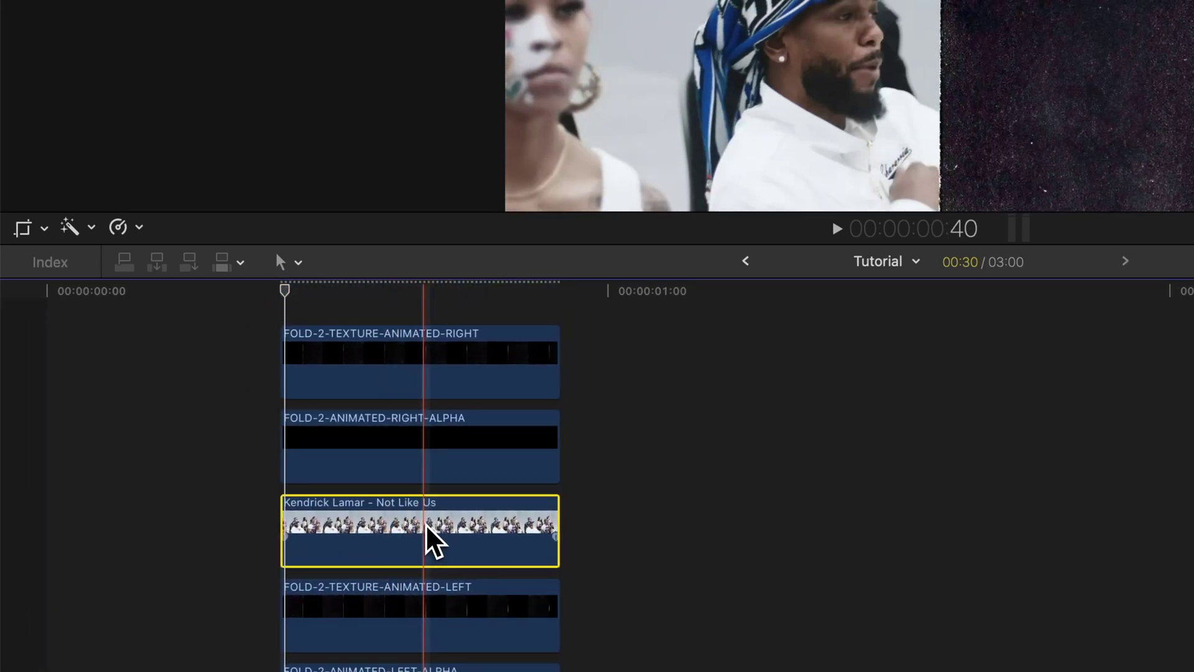
pyautogui.scroll(-5, 428, 534)
pyautogui.click(426, 569)
pyautogui.click(427, 625)
pyautogui.scroll(3, 427, 632)
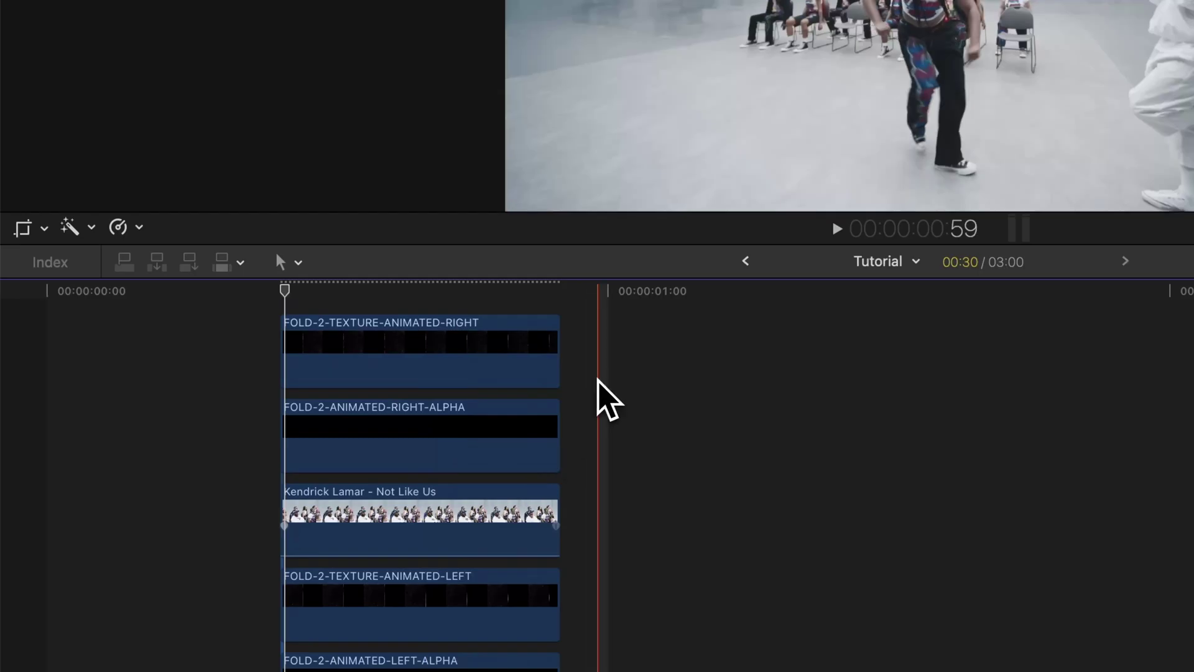
# Step: Set the blend mode of FOLD-2-ANIMATED-RIGHT-ALPHA and FOLD-2-ANIMATED-LEFT-ALPHA to Stencil Alpha
pyautogui.click(383, 428)
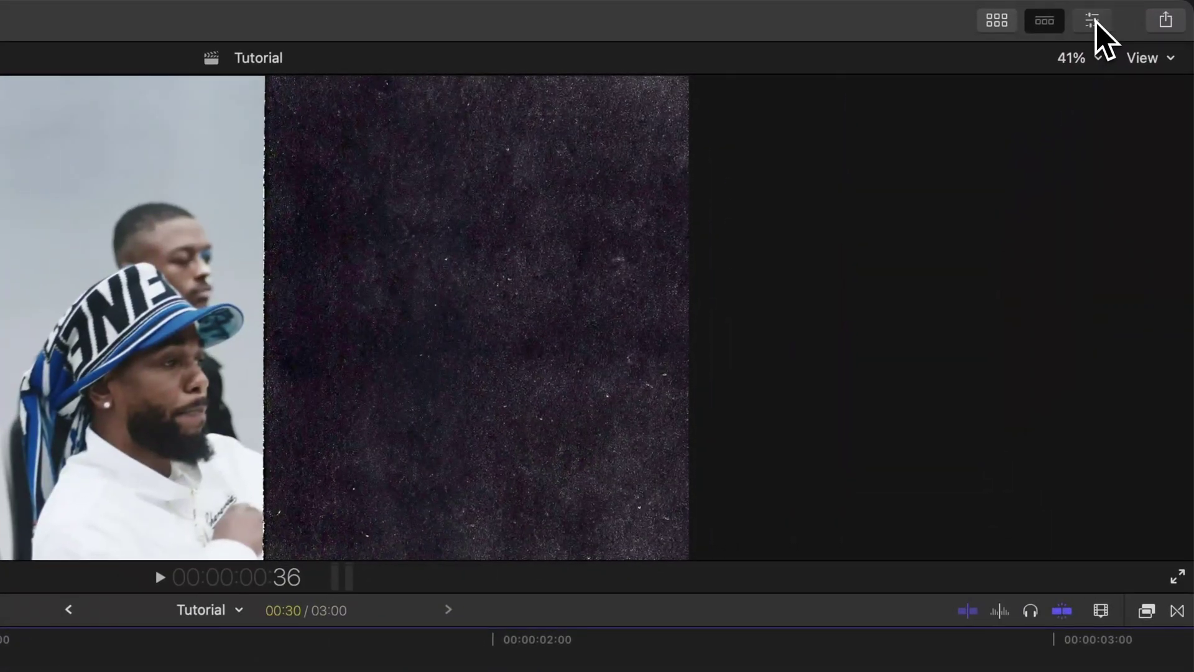
pyautogui.click(1093, 21)
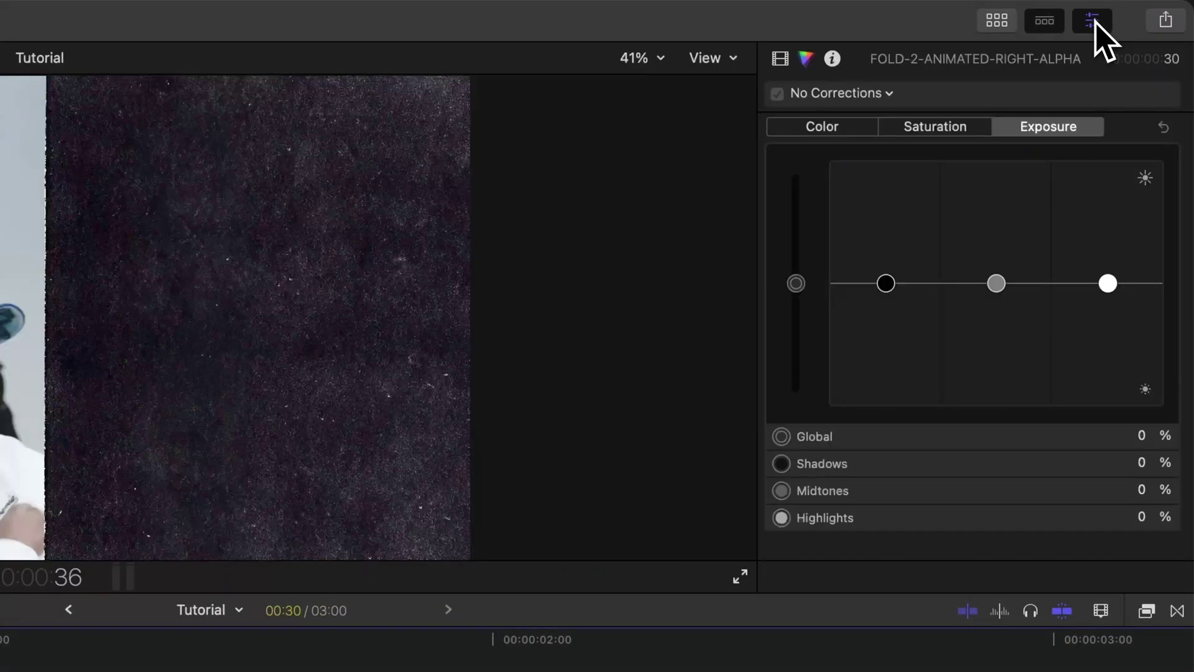
pyautogui.click(778, 57)
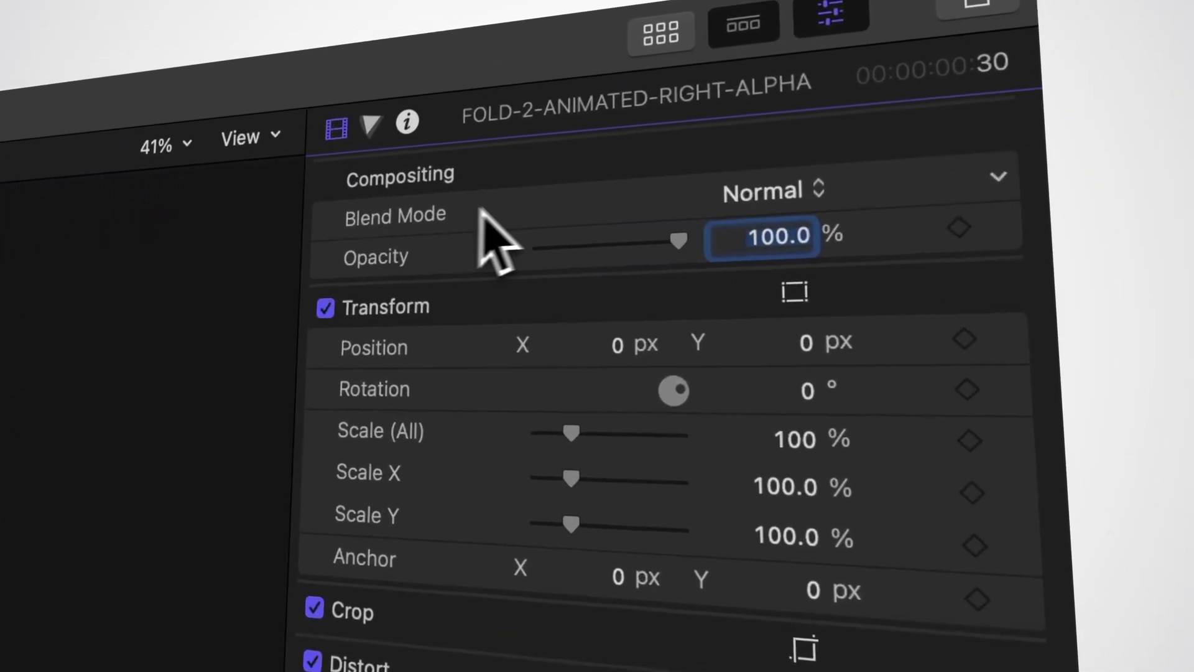
pyautogui.click(1058, 120)
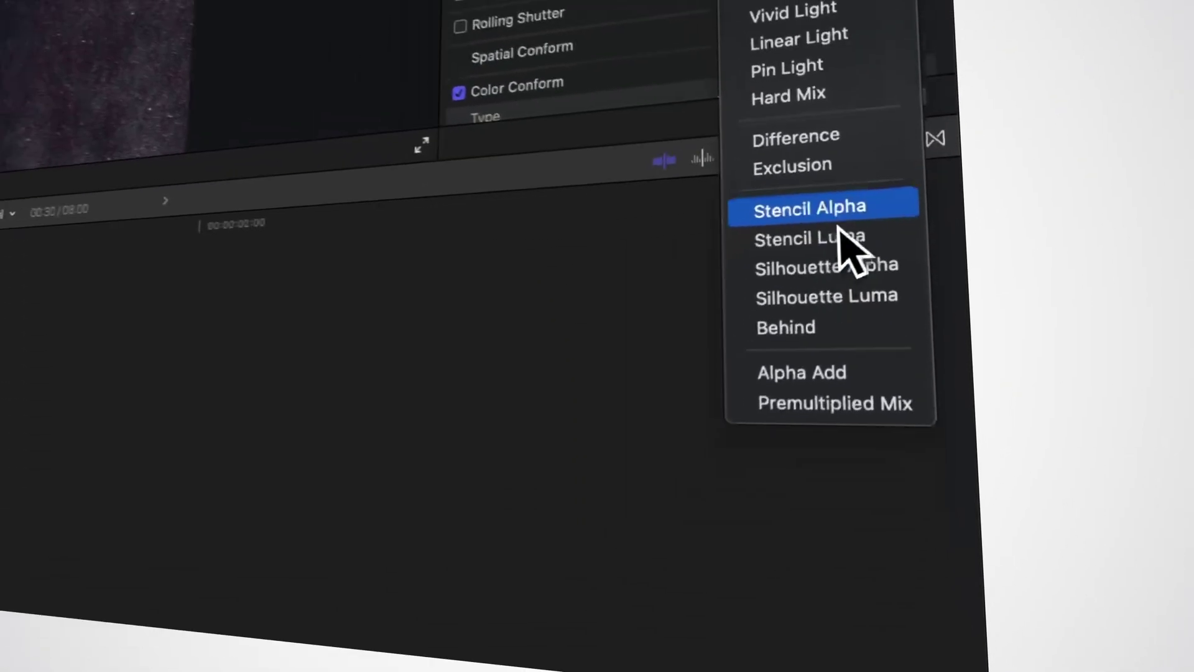
pyautogui.click(816, 213)
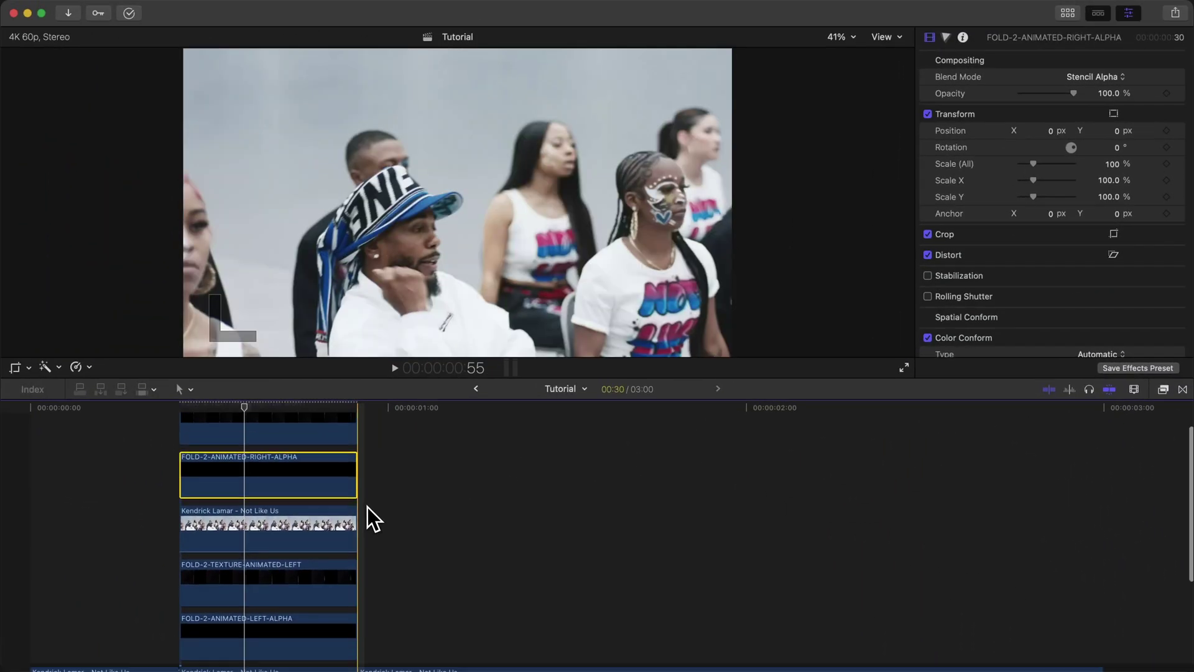
pyautogui.scroll(-3, 367, 506)
pyautogui.click(268, 573)
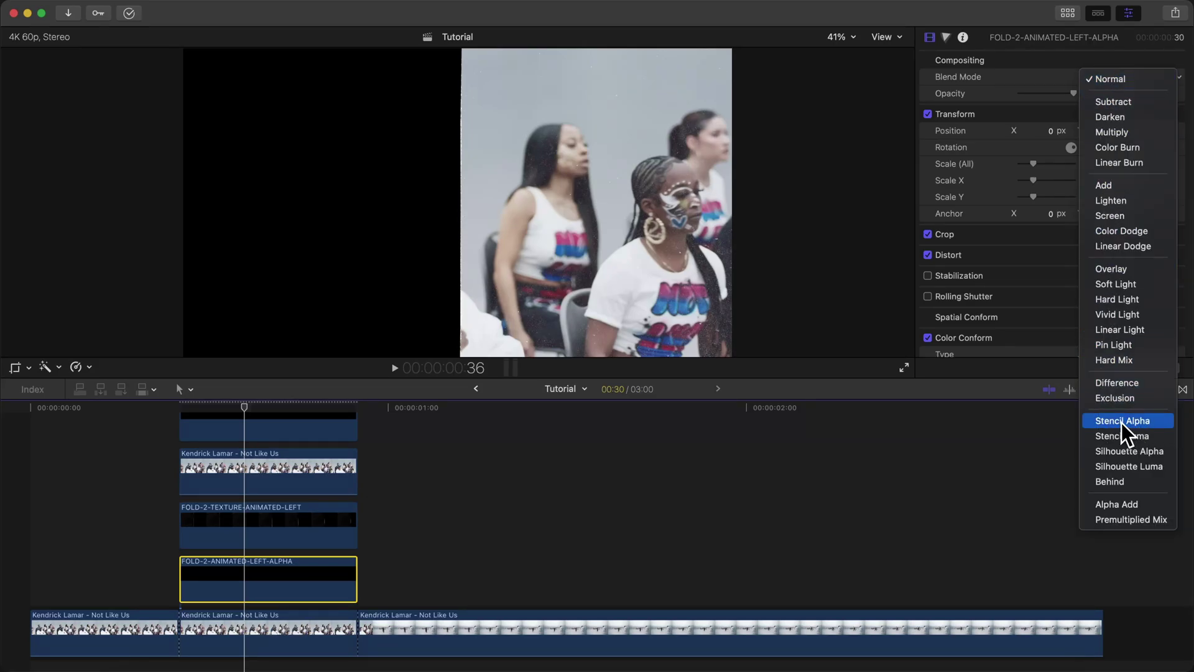
# Step: Combine the right texture, right alpha and duplicated video clip into a compound clip named "grouped 1"
pyautogui.click(269, 466)
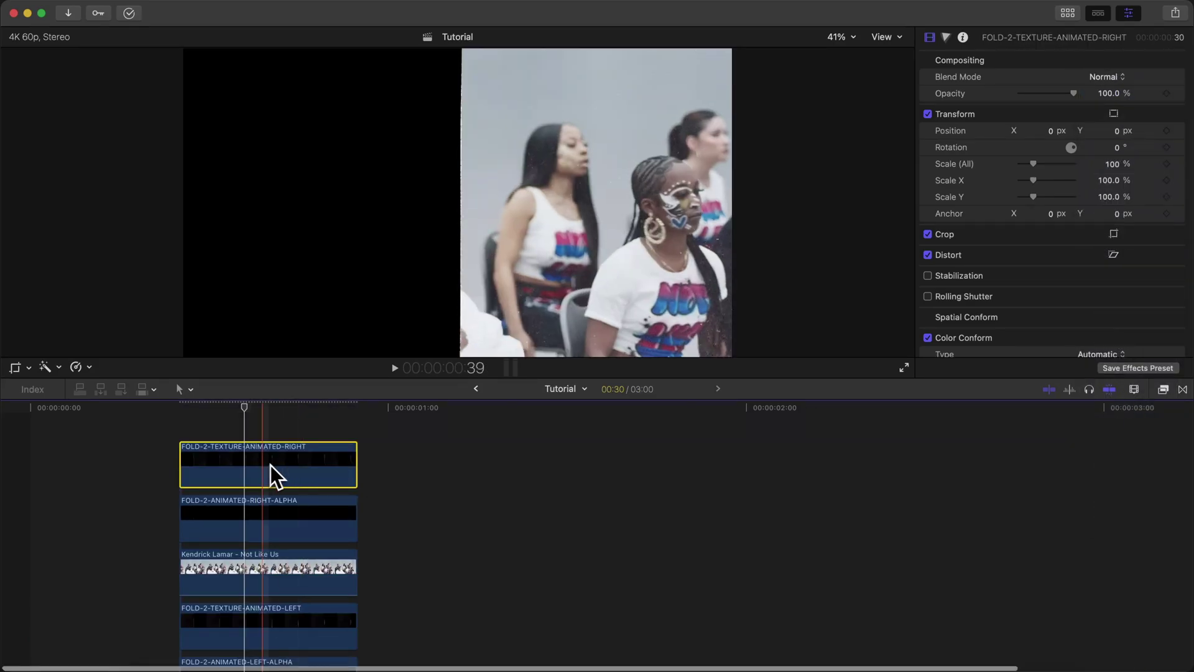
pyautogui.moveTo(428, 446); pyautogui.dragTo(270, 561)
pyautogui.moveTo(484, 471); pyautogui.dragTo(471, 480)
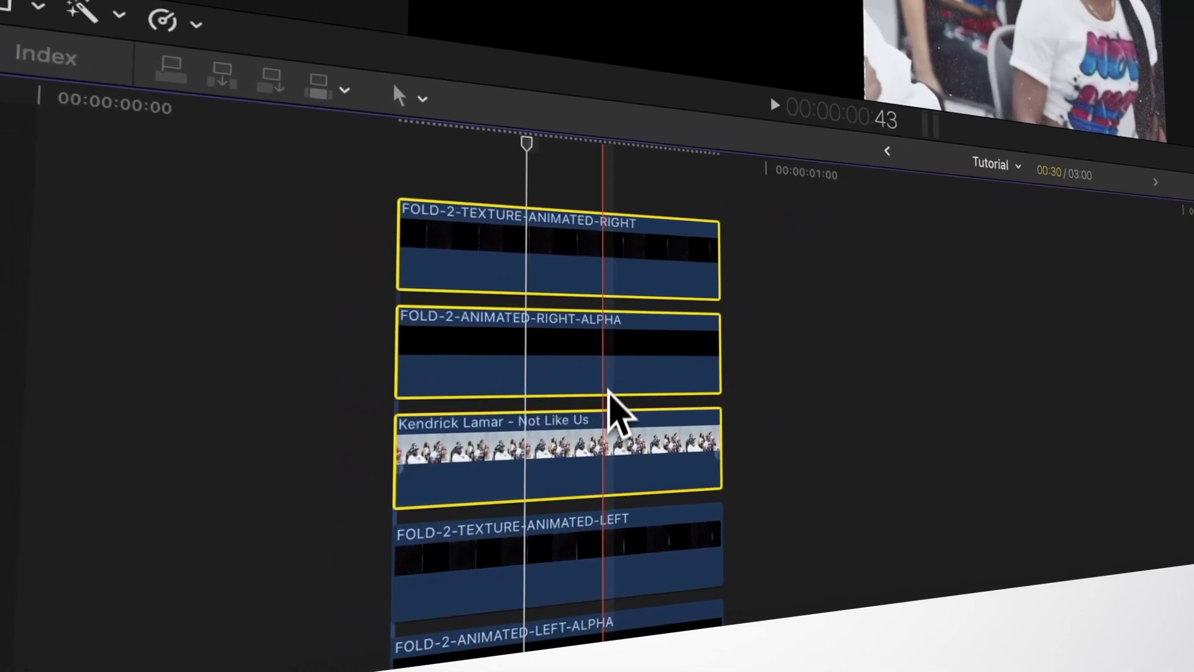
pyautogui.hotkey('alt', 'g')
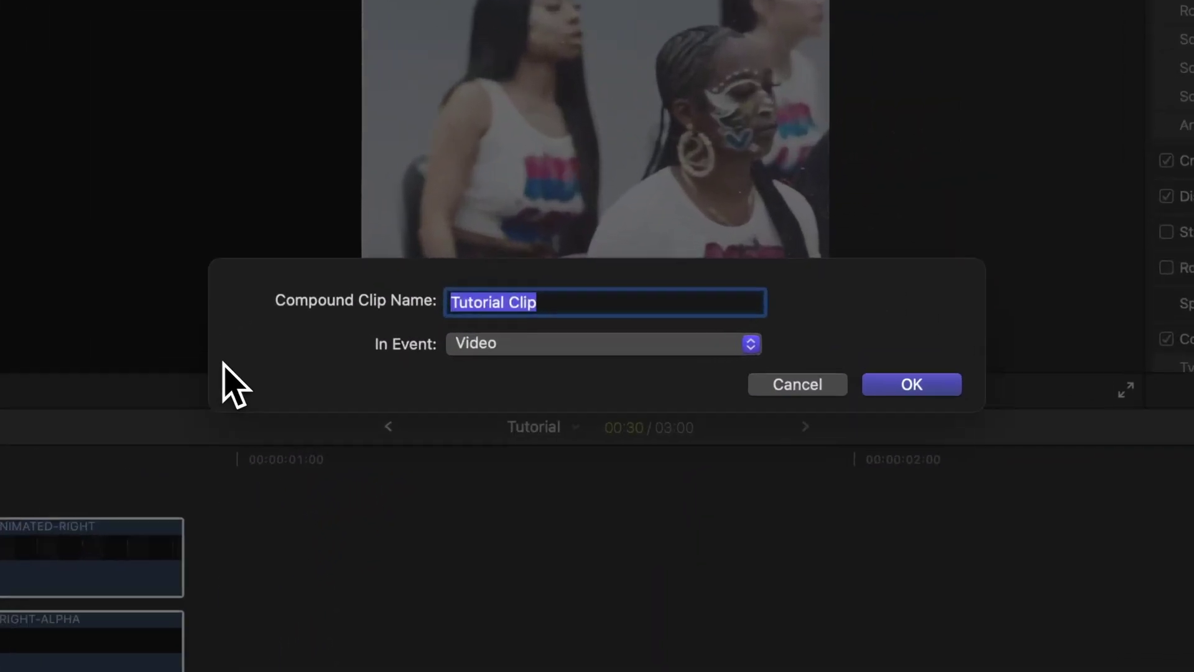
pyautogui.write('grouped')
pyautogui.press('BackSpace')
pyautogui.press('BackSpace')
pyautogui.press('BackSpace')
pyautogui.press('BackSpace')
pyautogui.press('BackSpace')
pyautogui.press('BackSpace')
pyautogui.write('grouped 1')
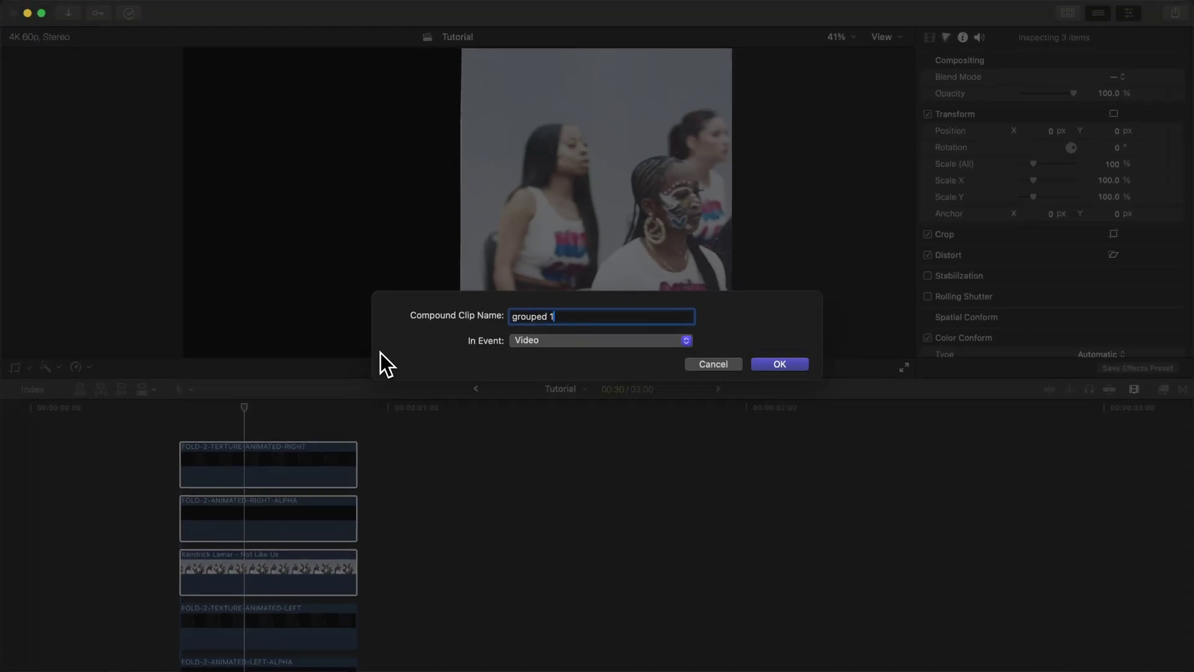
pyautogui.press('Return')
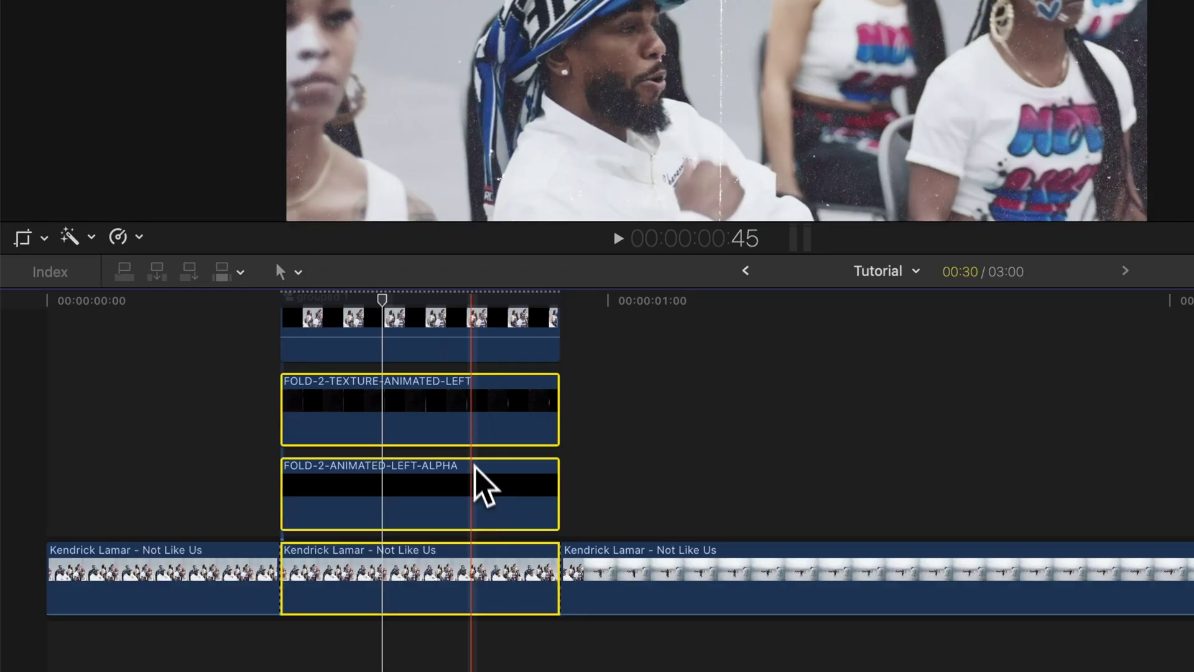
# Step: Combine the left texture, left alpha and middle video clip into a compound clip named "grouped 2"
pyautogui.rightClick(474, 428)
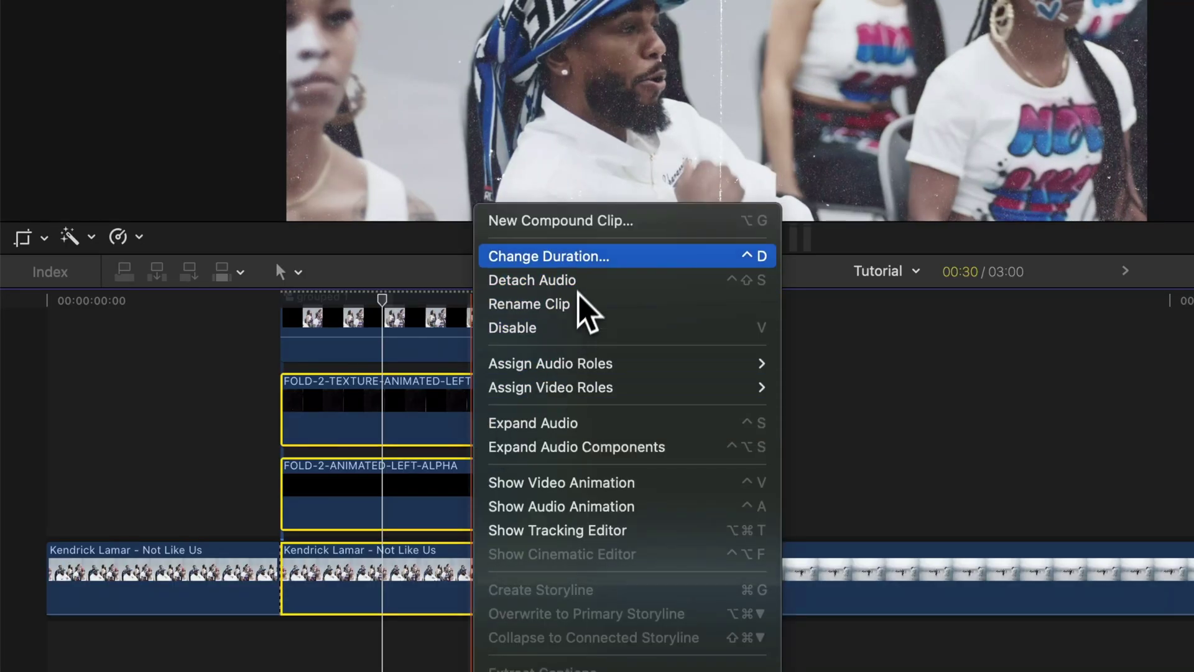
pyautogui.click(639, 219)
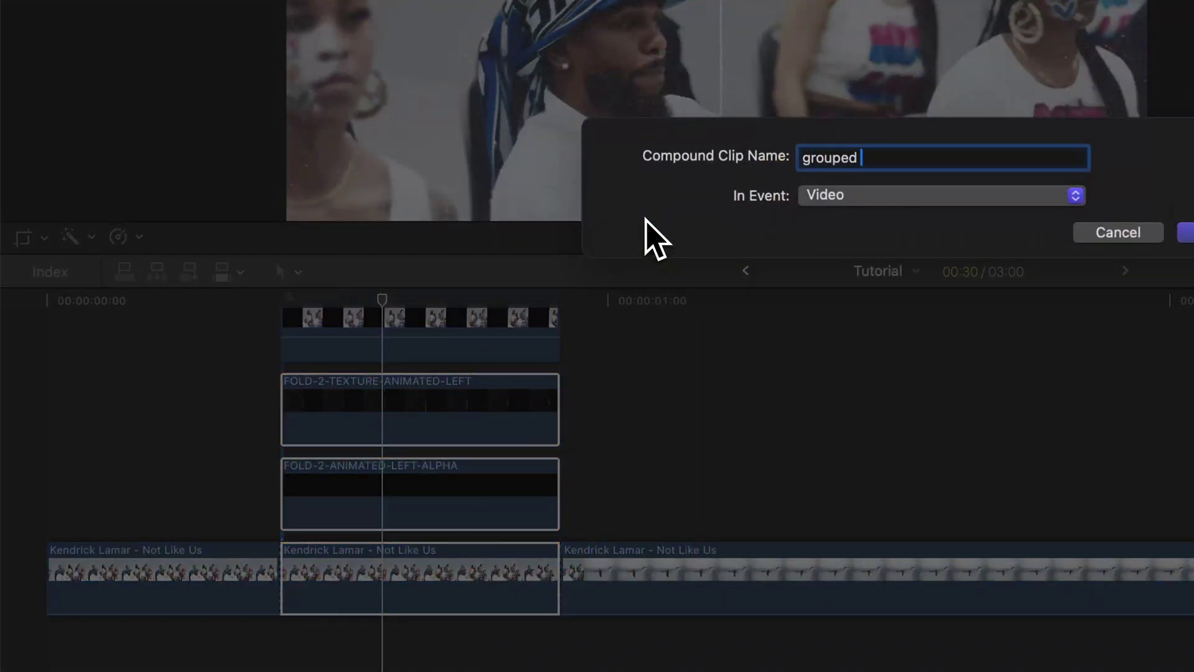
pyautogui.press('Return')
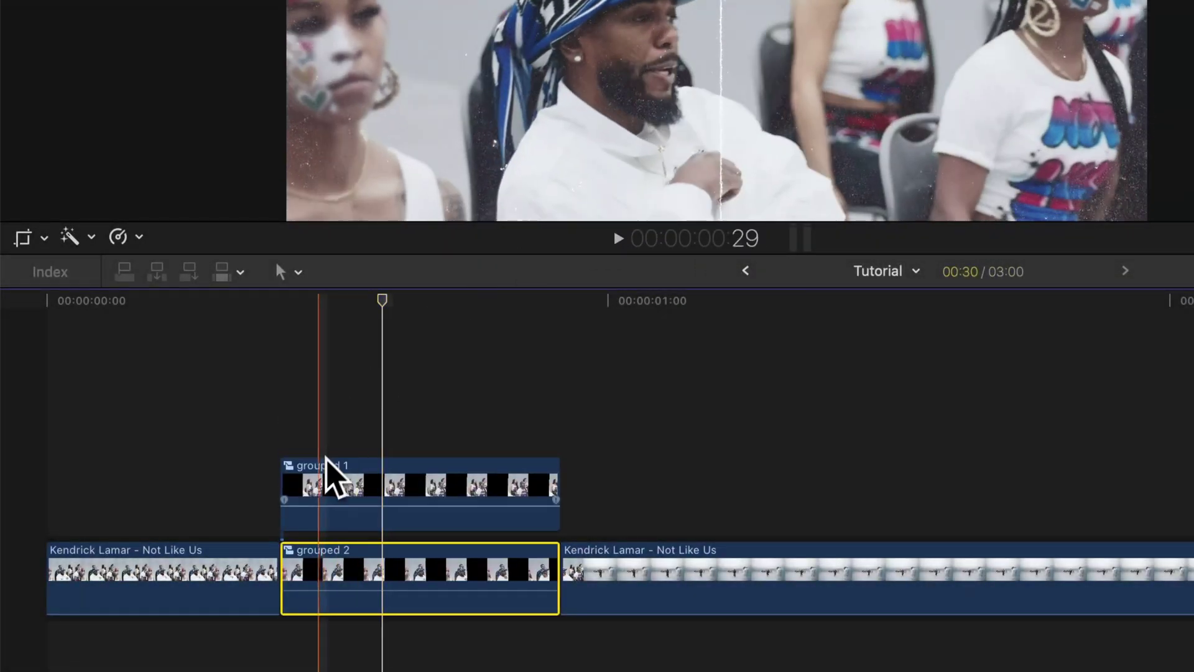
# Step: Enable Transform for the grouped 2 clip and add a transform keyframe ten frames after its start
pyautogui.click(349, 580)
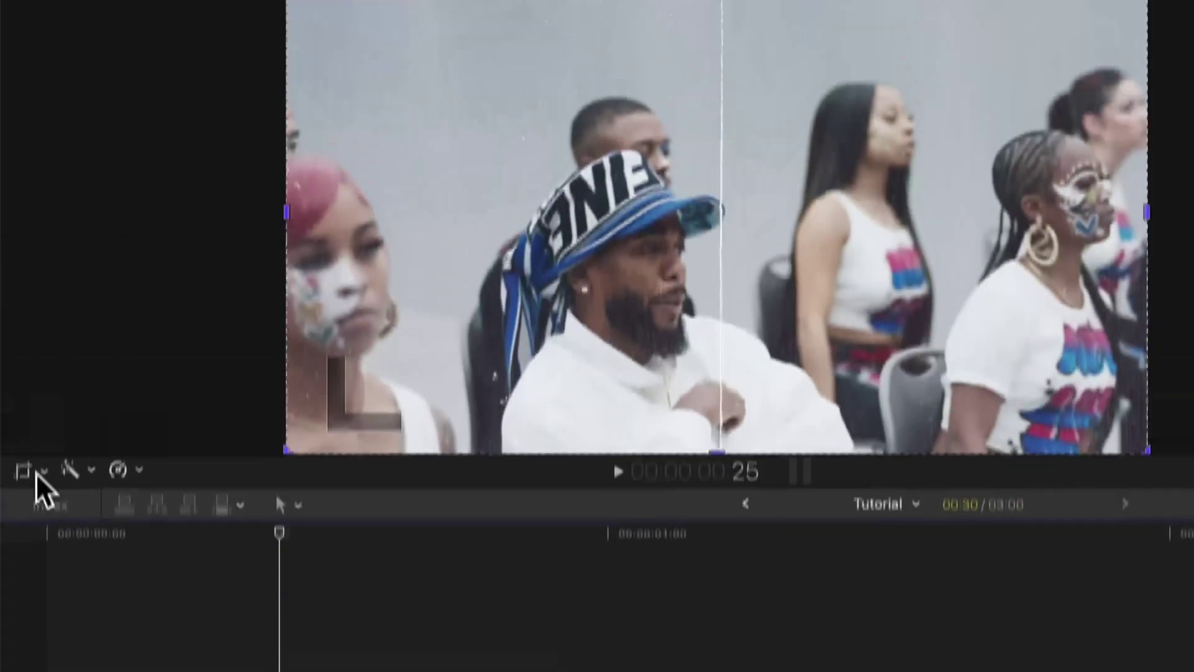
pyautogui.click(25, 239)
pyautogui.click(43, 505)
pyautogui.click(60, 533)
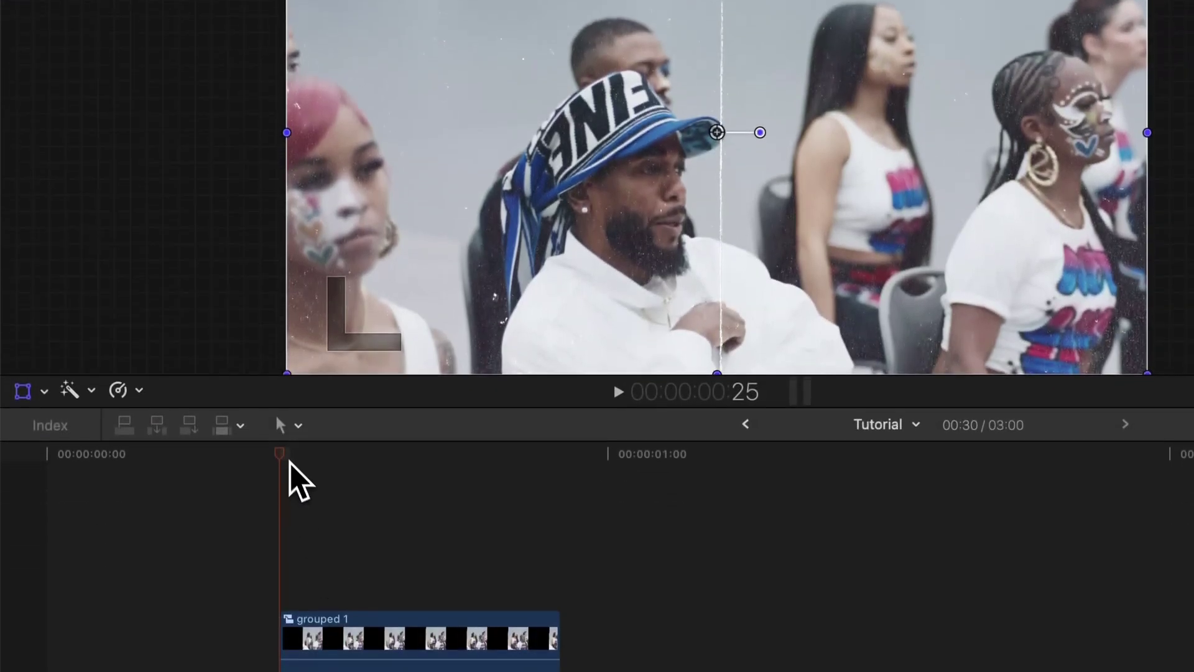
pyautogui.click(310, 566)
pyautogui.moveTo(308, 445)
pyautogui.mouseDown()
pyautogui.moveTo(346, 453)
pyautogui.moveTo(291, 459)
pyautogui.mouseUp()
pyautogui.hotkey('shift', 'Right')
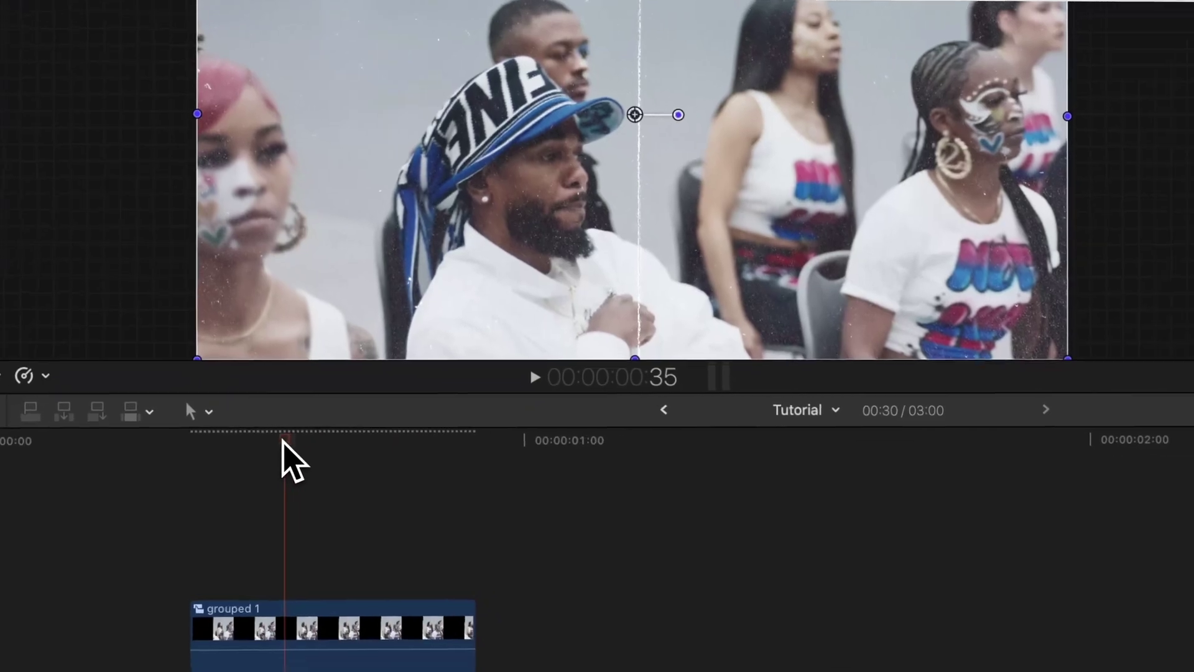
# Step: On the last frame of grouped 2, lower its Position X until the left half slides out of the frame
pyautogui.moveTo(283, 432); pyautogui.dragTo(464, 439)
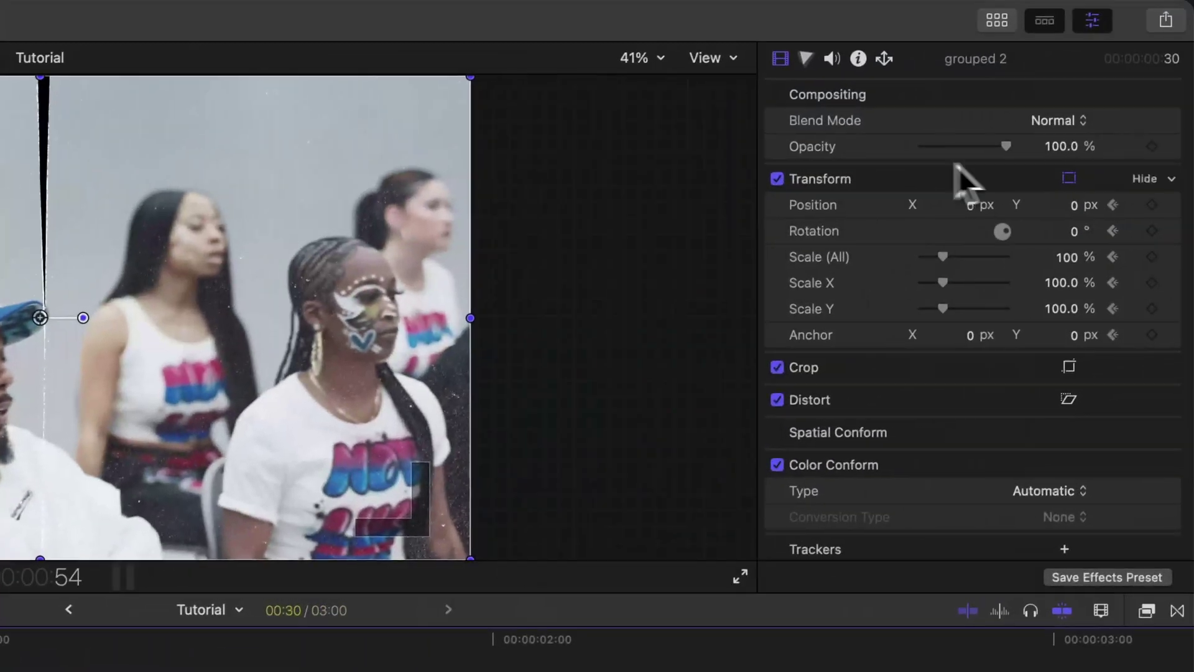
pyautogui.click(1095, 27)
pyautogui.click(1096, 27)
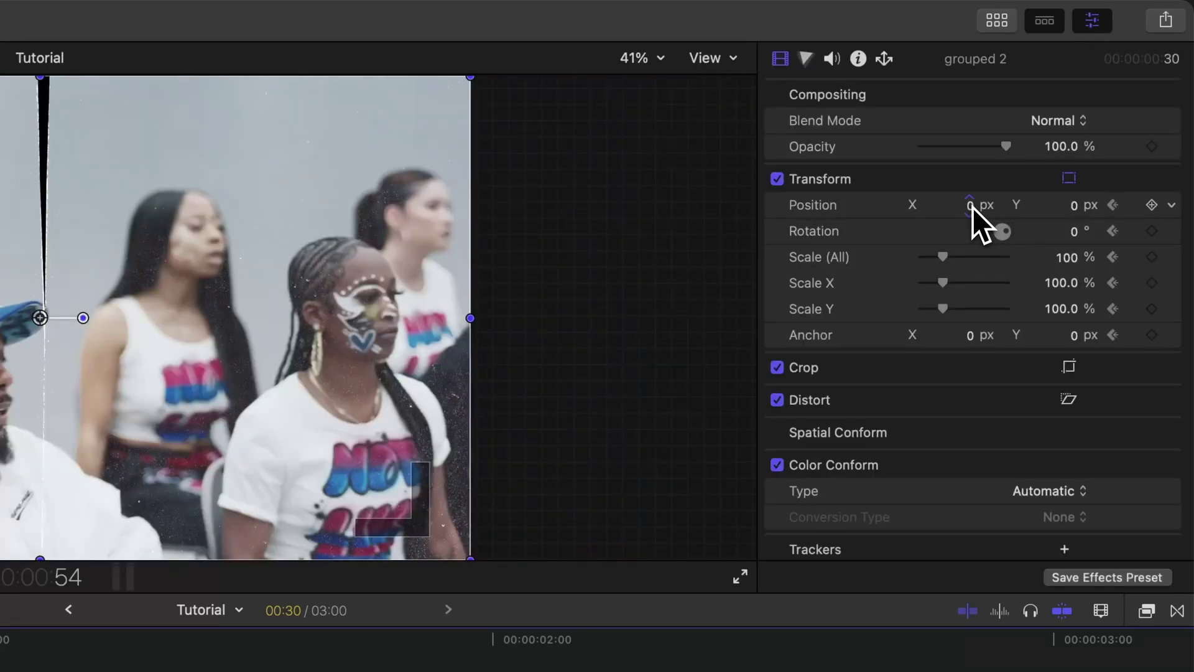
pyautogui.moveTo(973, 207); pyautogui.dragTo(973, 207)
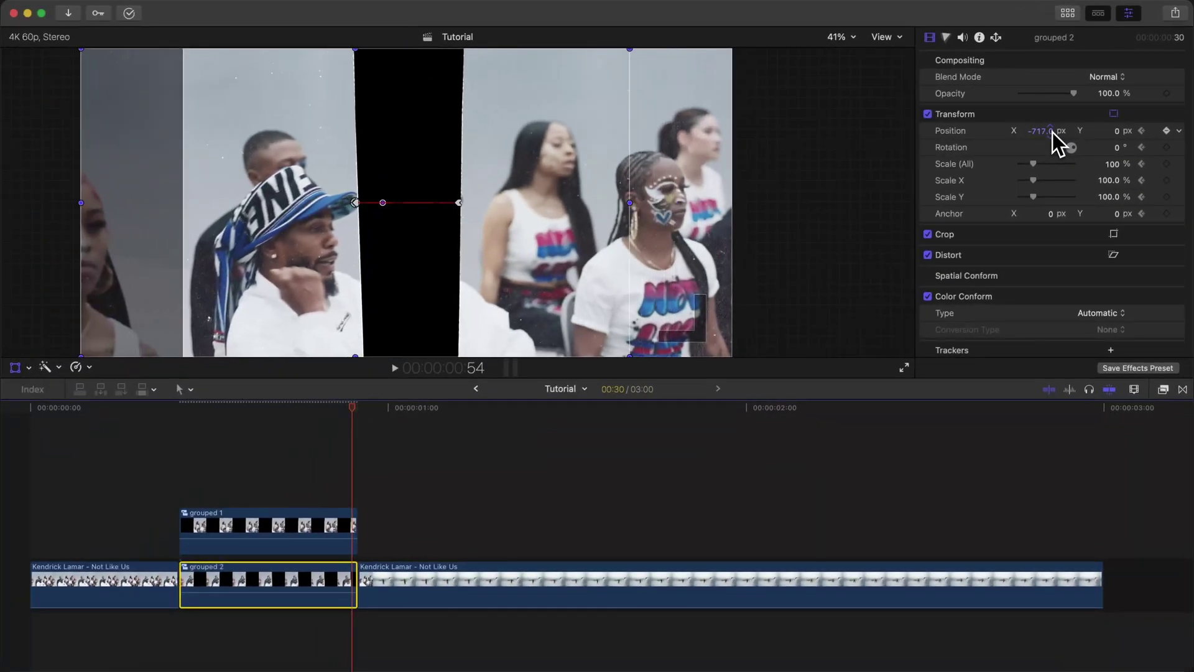
pyautogui.moveTo(1053, 131); pyautogui.dragTo(1052, 132)
pyautogui.moveTo(349, 412)
pyautogui.mouseDown()
pyautogui.moveTo(189, 435)
pyautogui.moveTo(354, 423)
pyautogui.mouseUp()
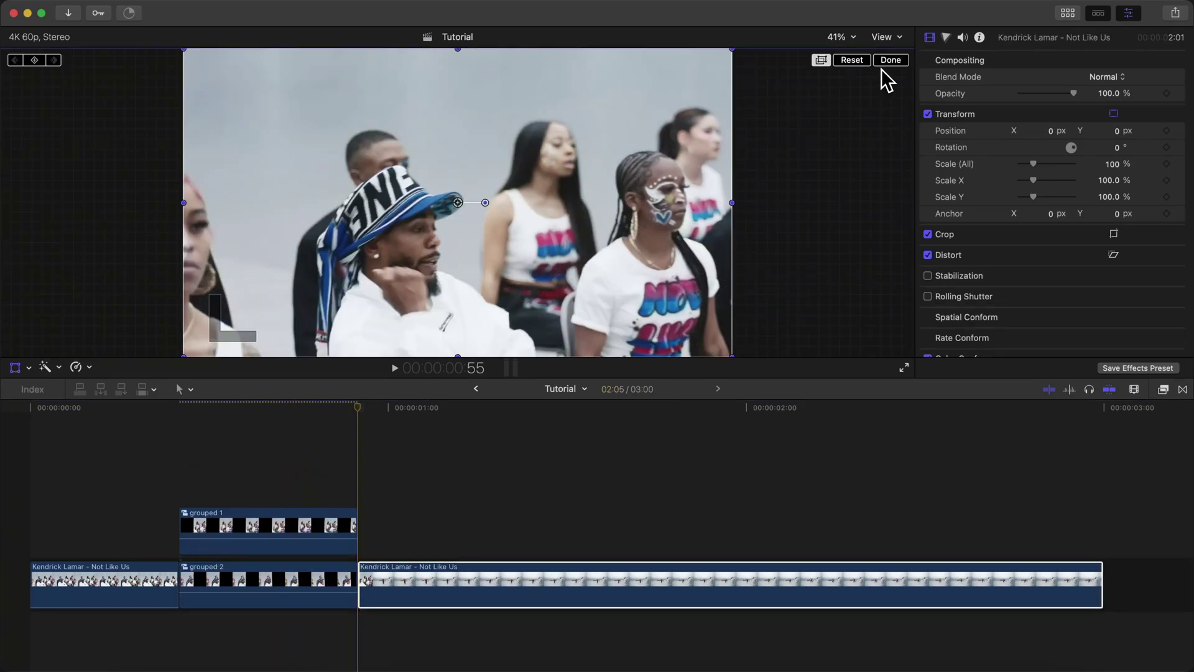
# Step: Enable Transform for the grouped 1 clip and add a transform keyframe ten frames after its start, at frame 35
pyautogui.click(239, 534)
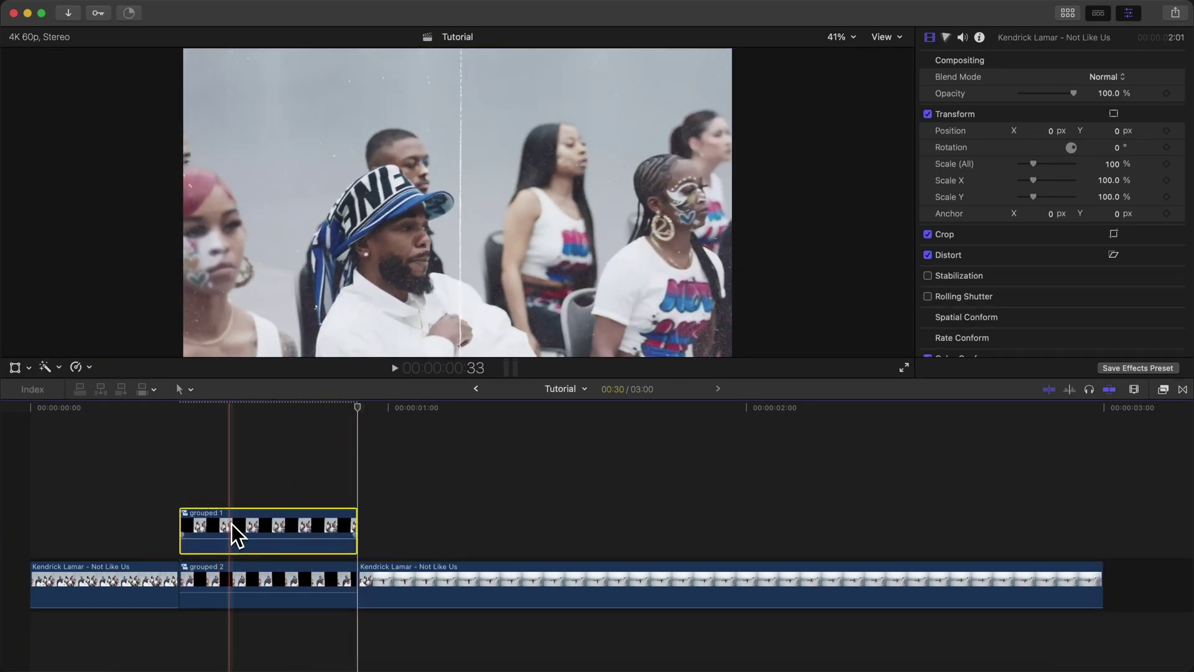
pyautogui.click(178, 409)
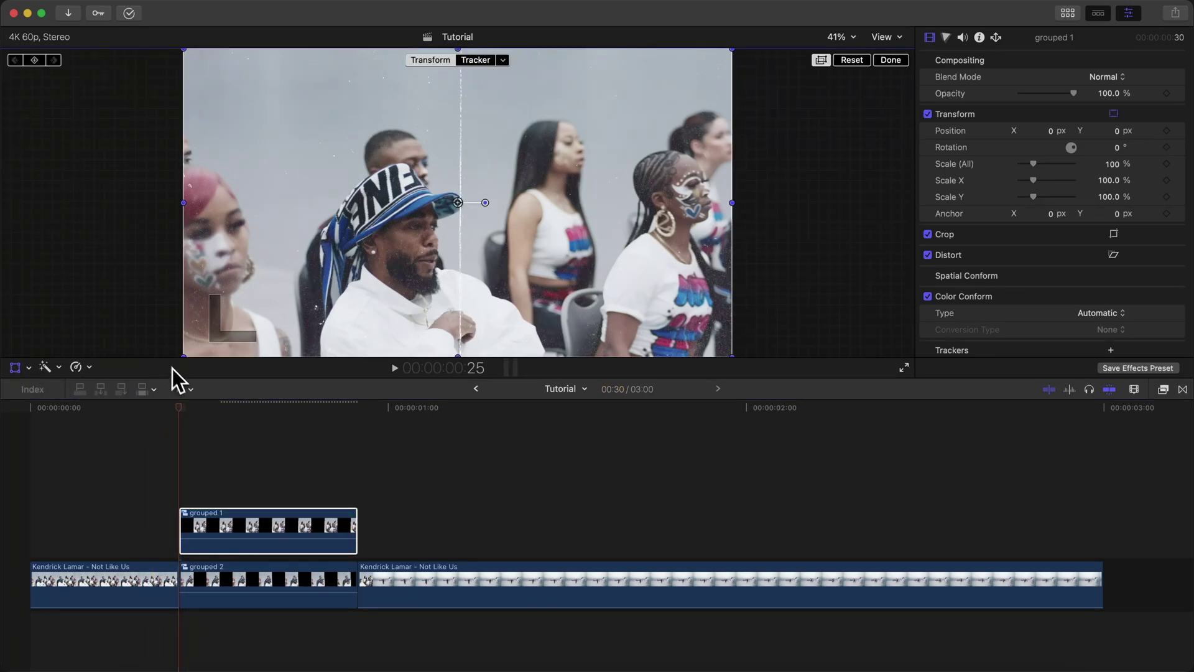
pyautogui.click(185, 412)
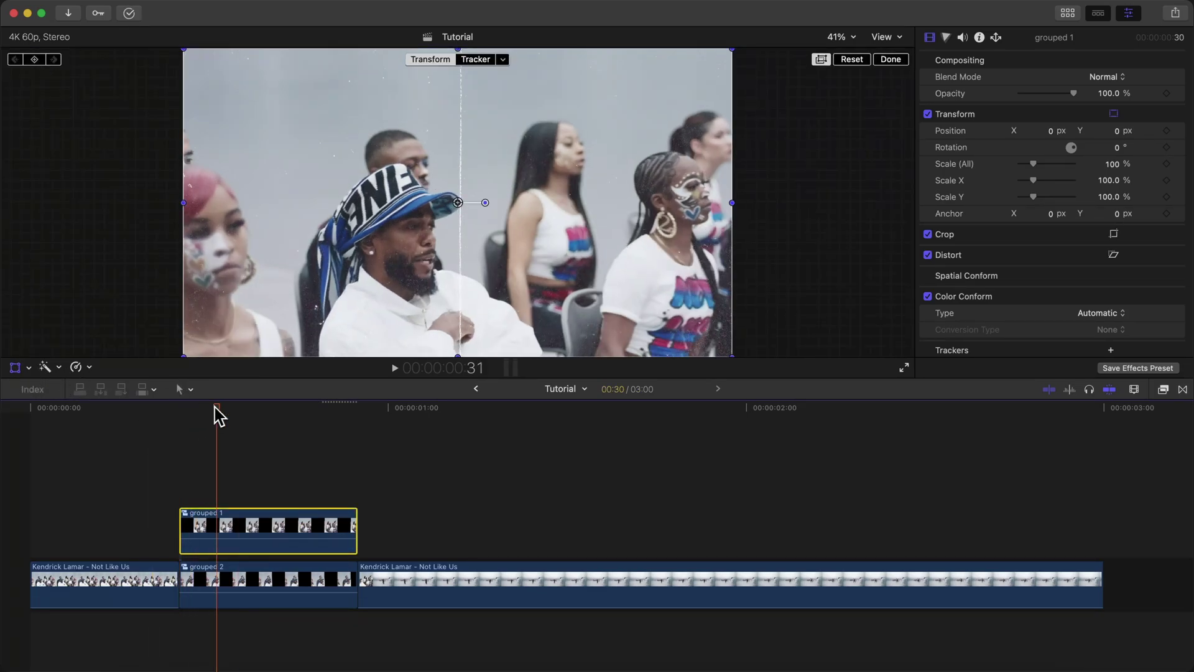
pyautogui.press('Right')
pyautogui.press('Right')
pyautogui.press('Right')
pyautogui.press('Right')
pyautogui.press('Right')
pyautogui.press('Right')
pyautogui.press('Right')
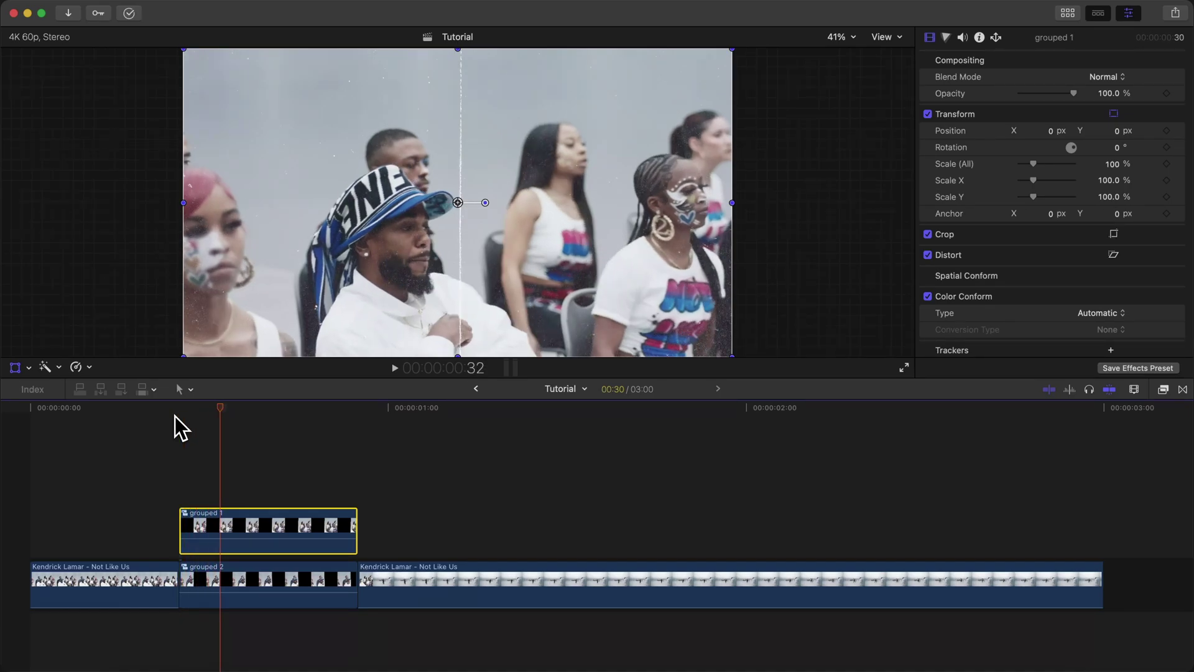
pyautogui.press('Right')
pyautogui.press('Right')
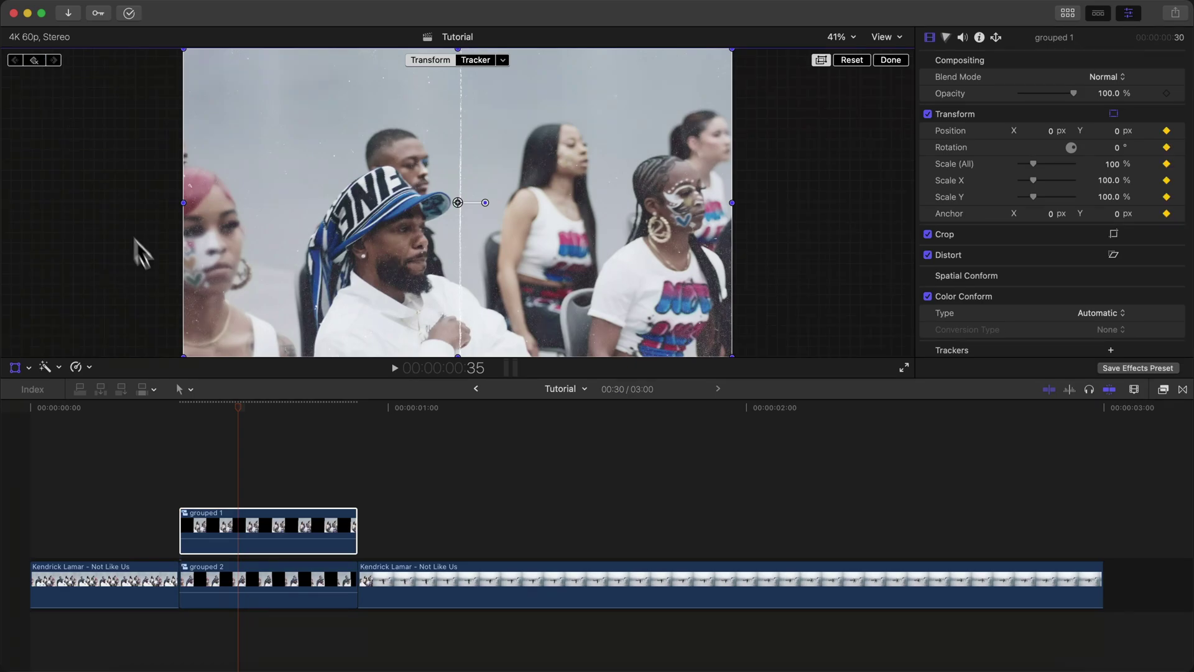
# Step: On the last frame of grouped 1, raise its Position X to about 1946 px so the right half leaves the frame
pyautogui.moveTo(237, 408); pyautogui.dragTo(356, 415)
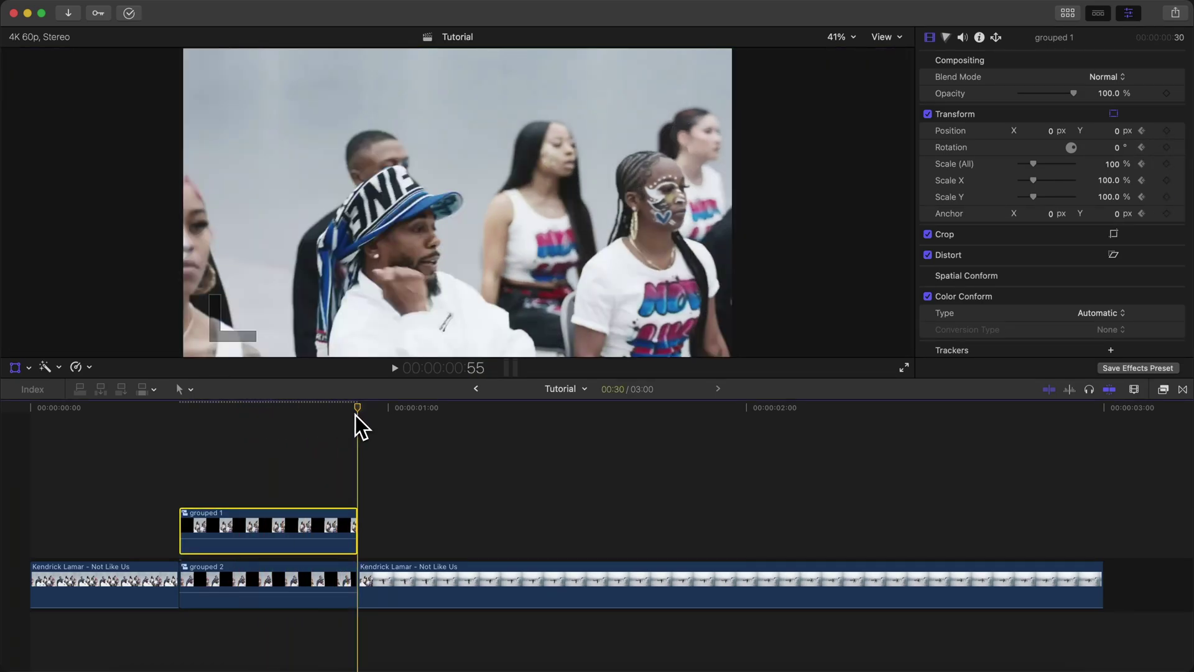
pyautogui.press('Left')
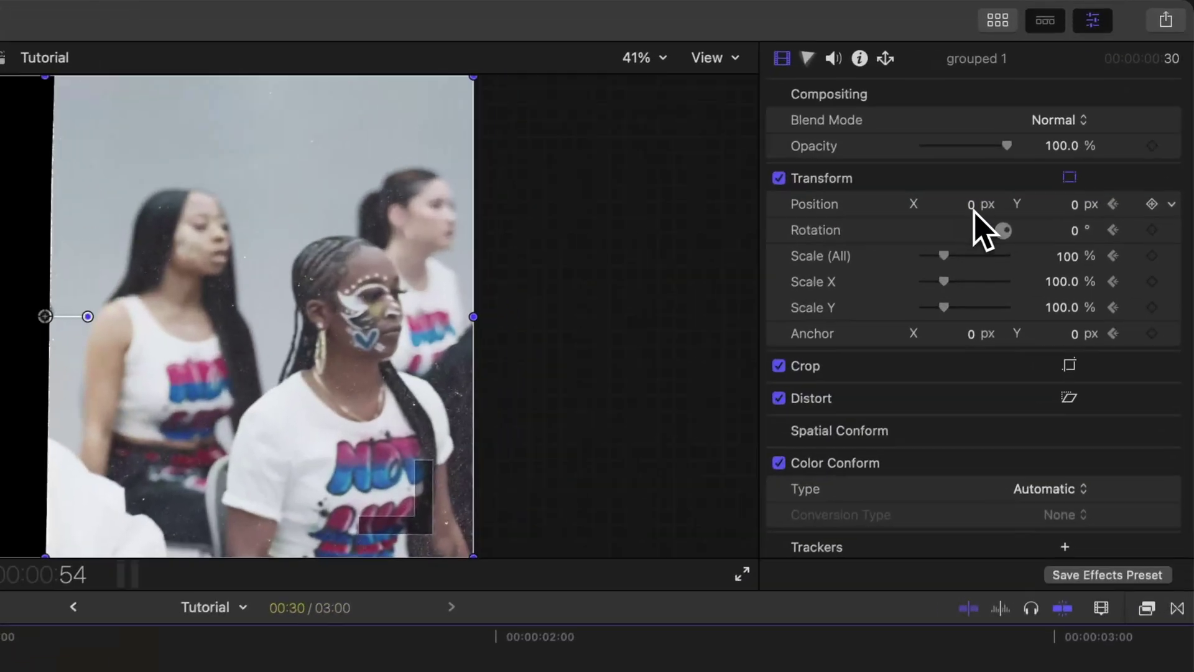
pyautogui.moveTo(969, 208); pyautogui.dragTo(978, 221)
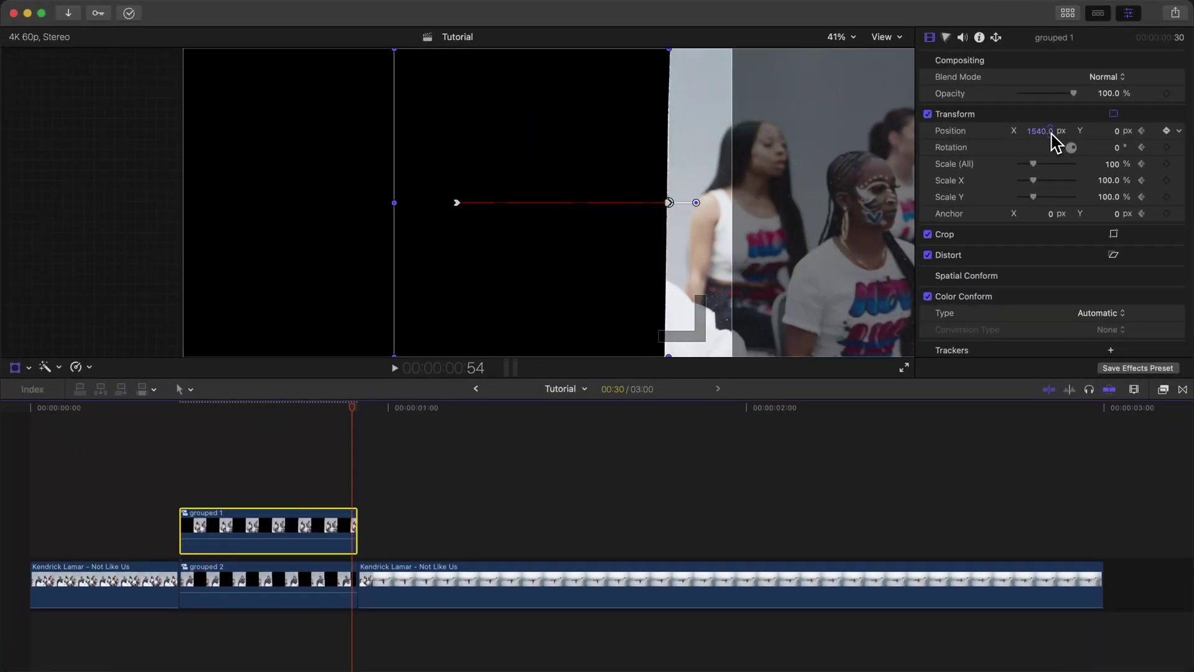
pyautogui.moveTo(1056, 140); pyautogui.dragTo(1065, 135)
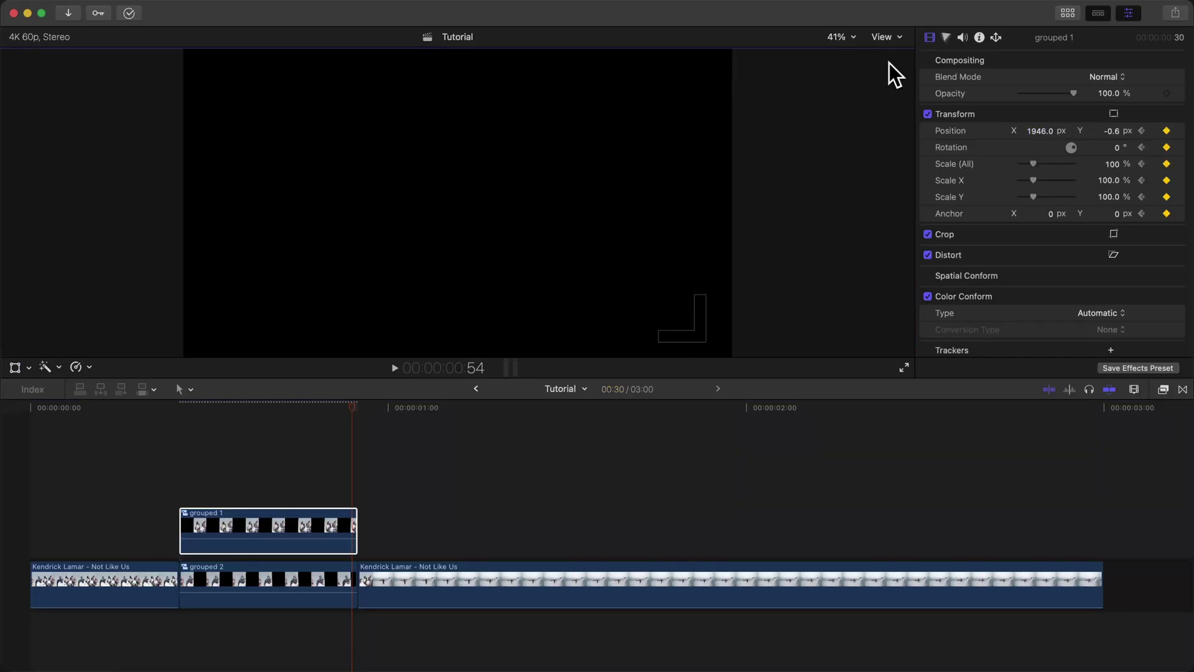
# Step: Move the second video clip beneath grouped 1 and grouped 2, starting where they start, and play back the transition
pyautogui.moveTo(389, 586); pyautogui.dragTo(239, 637)
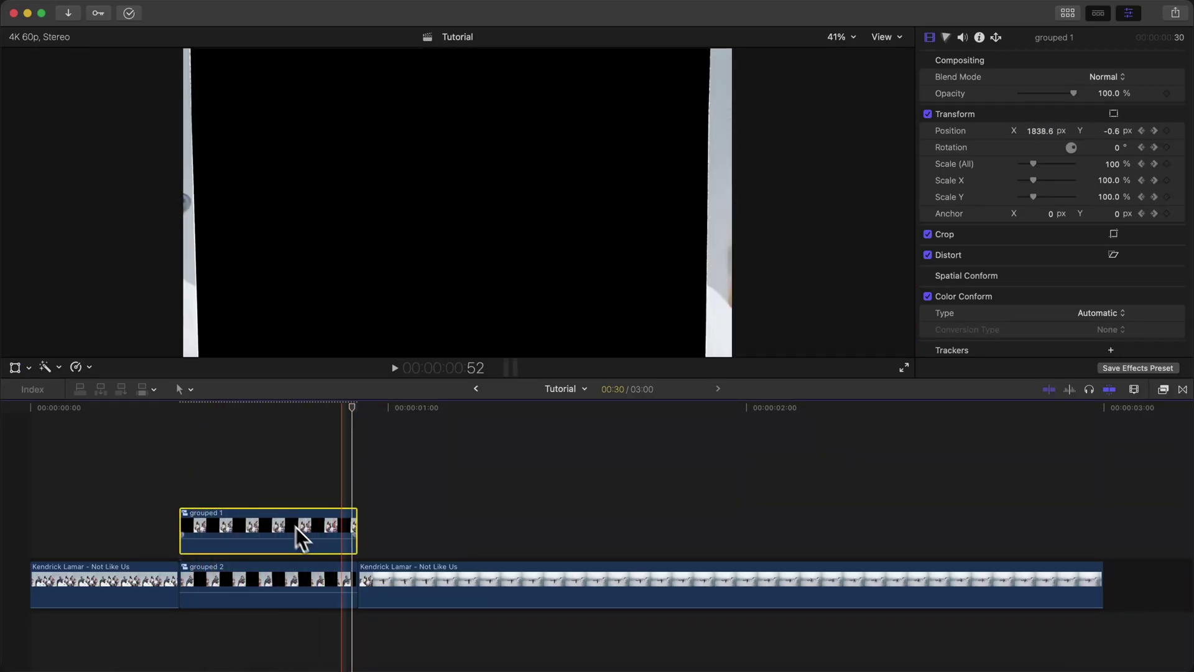
pyautogui.moveTo(311, 625); pyautogui.dragTo(269, 632)
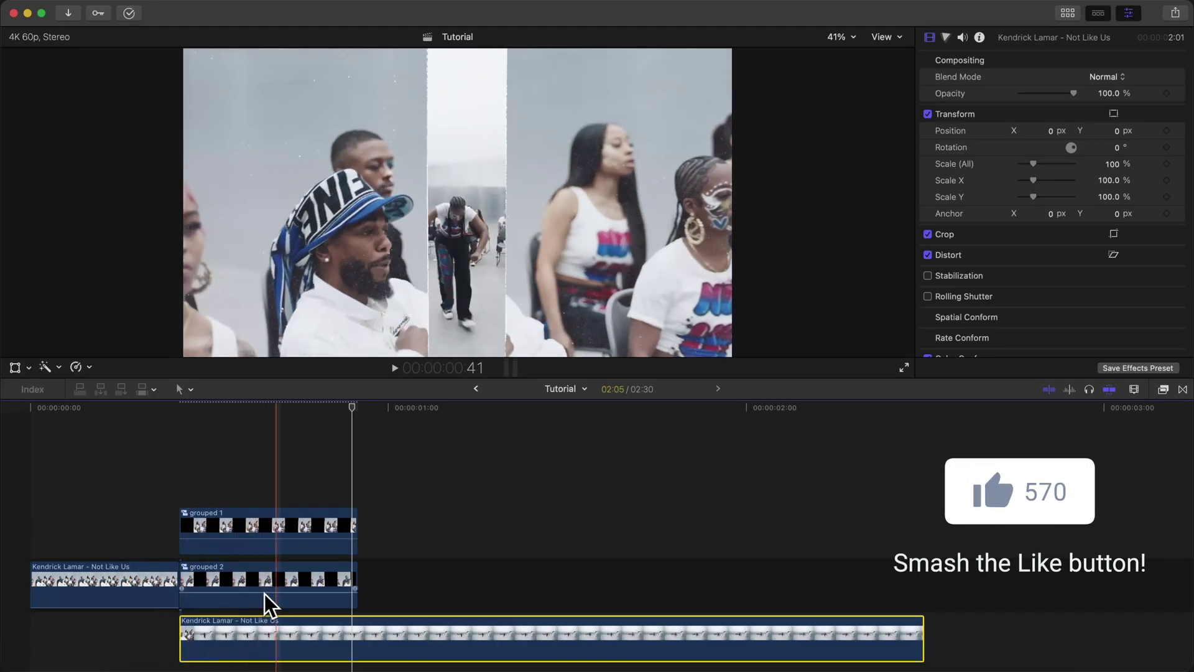
pyautogui.press('Home')
pyautogui.press('space')
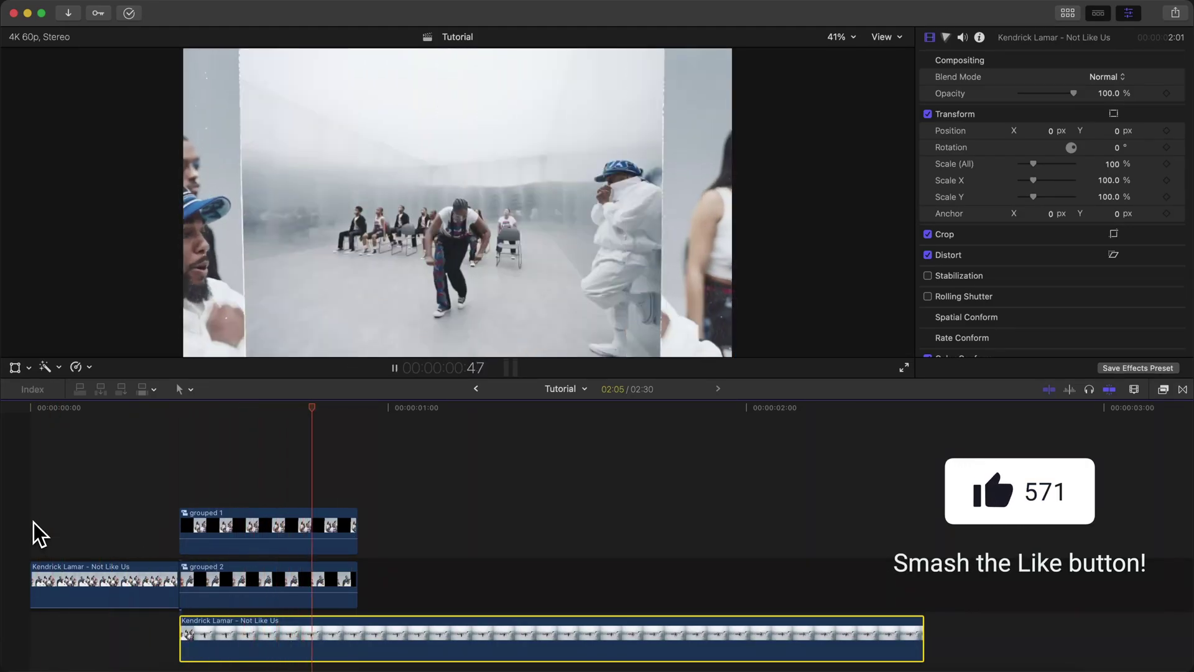
pyautogui.press('space')
pyautogui.press('space')
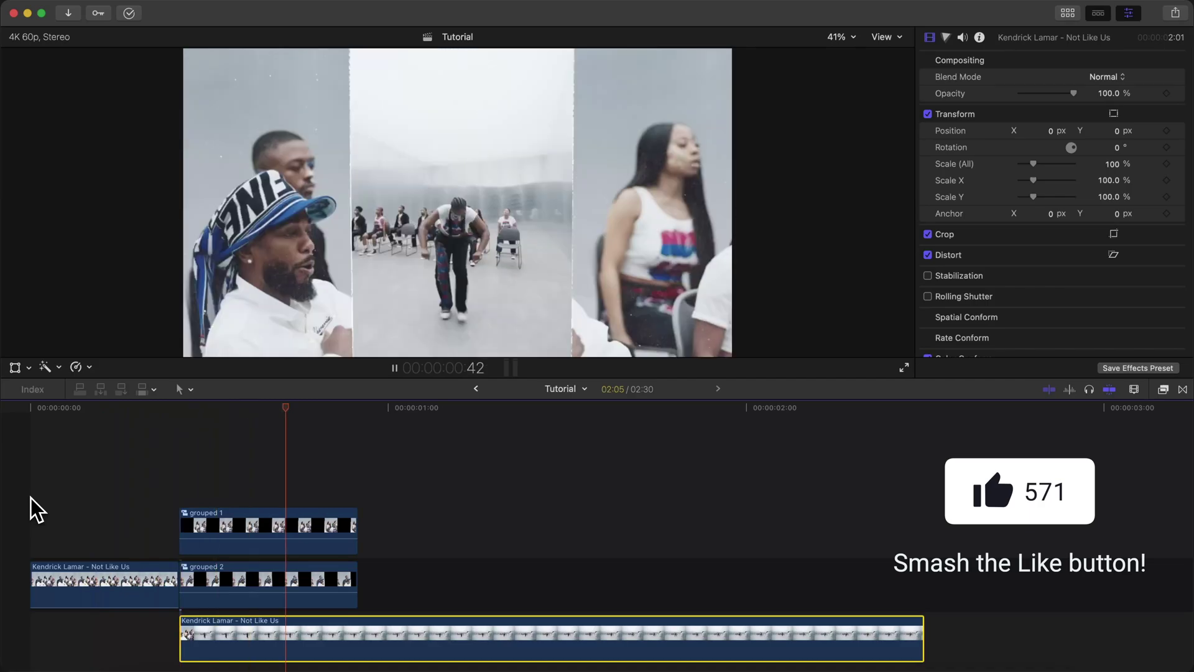
pyautogui.press('space')
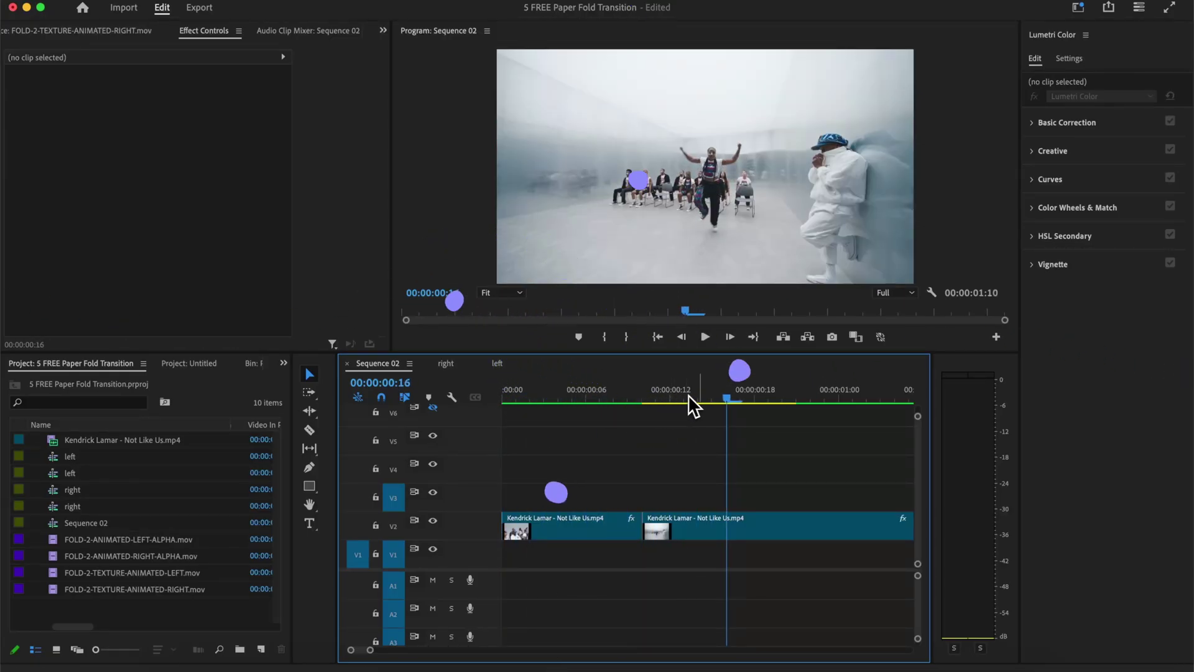
# Step: Switch to Premiere Pro and check the frame size and timebase in the settings of Sequence 02
pyautogui.moveTo(688, 395); pyautogui.dragTo(581, 398)
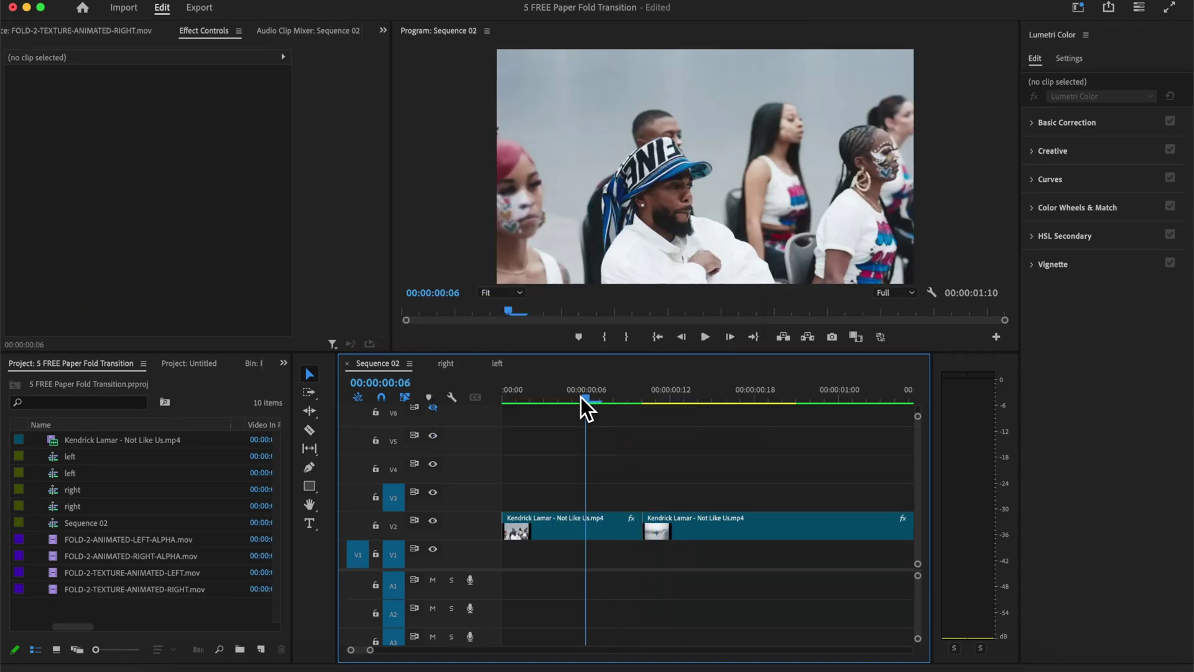
pyautogui.click(211, 0)
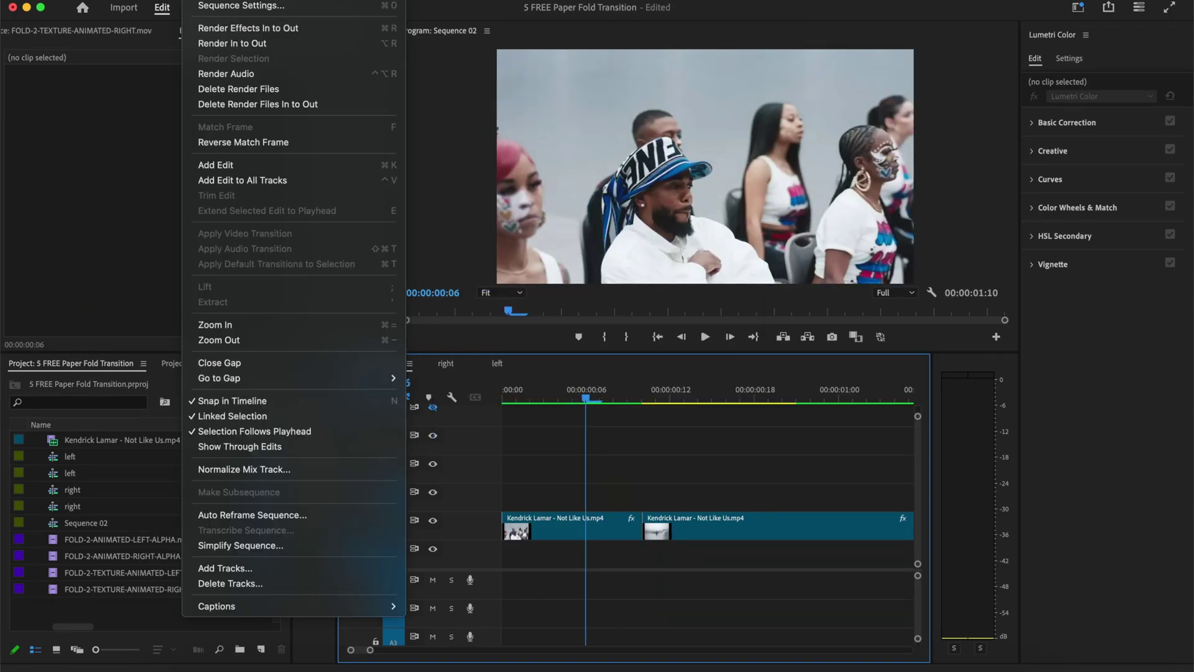
pyautogui.click(227, 9)
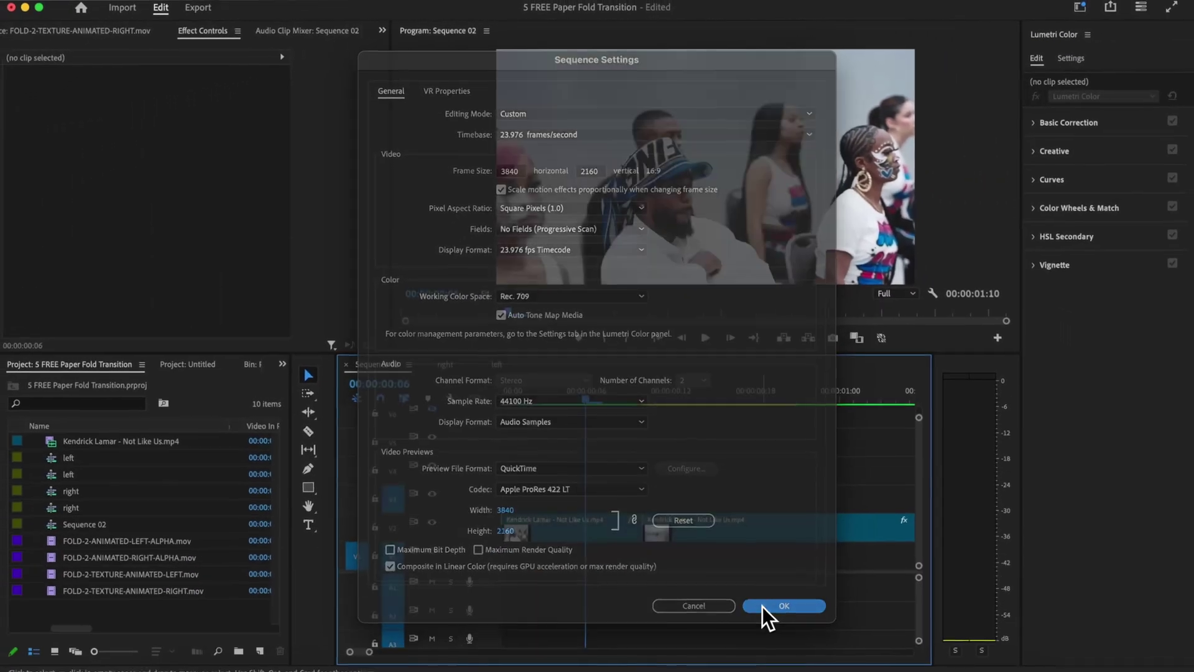
pyautogui.click(763, 610)
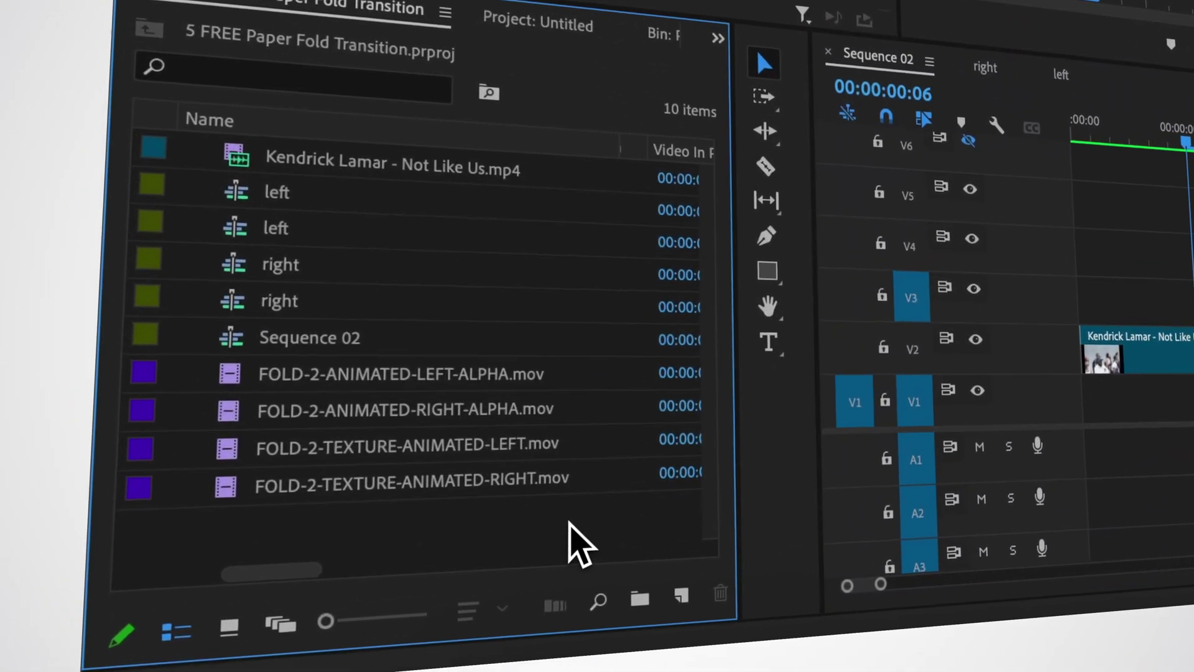
# Step: Select the four FOLD-2 files in the PAPER FOLD TRANSITION 2 folder for import, and dismiss the import dialog
pyautogui.rightClick(570, 524)
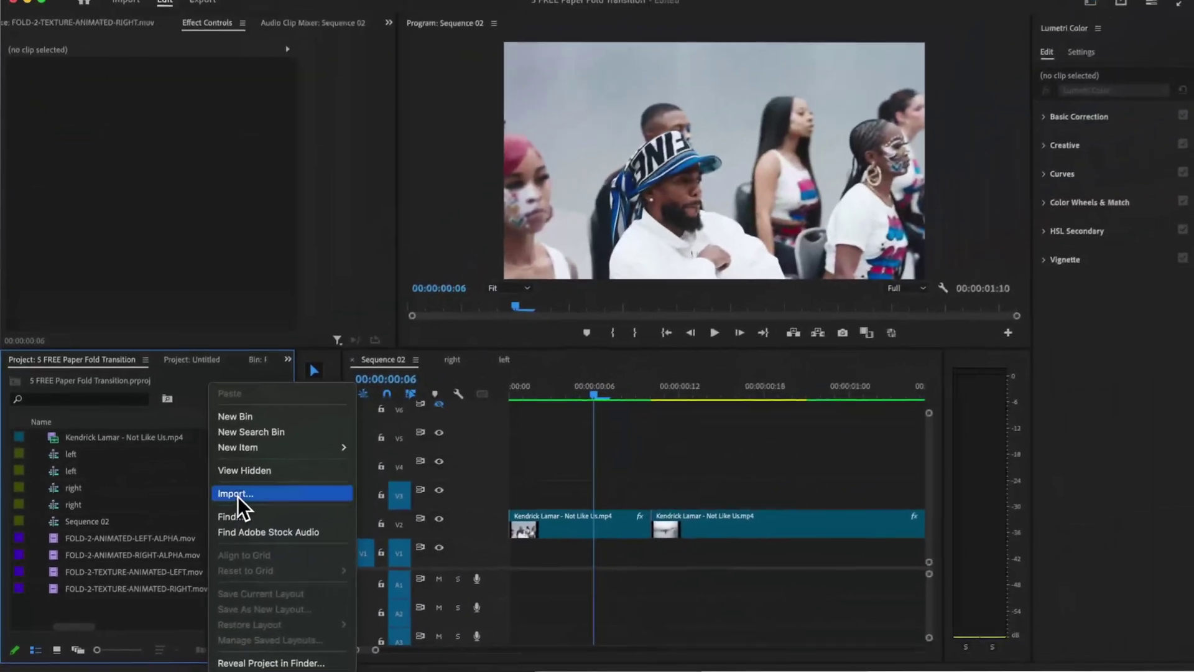
pyautogui.click(237, 497)
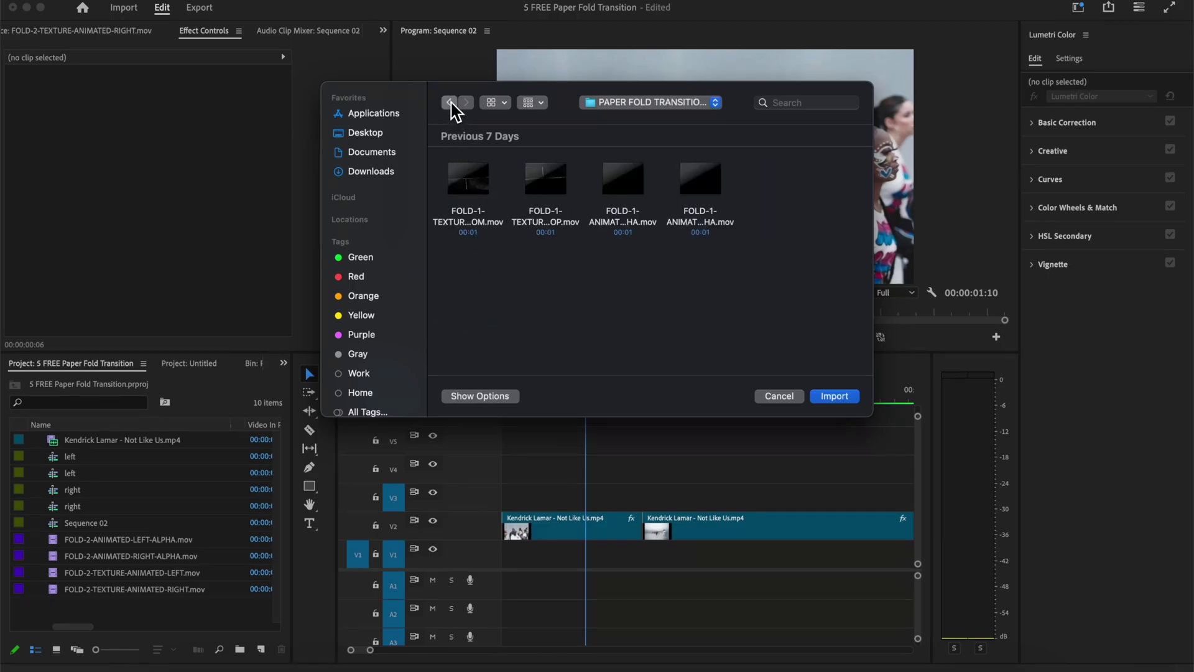
pyautogui.click(449, 102)
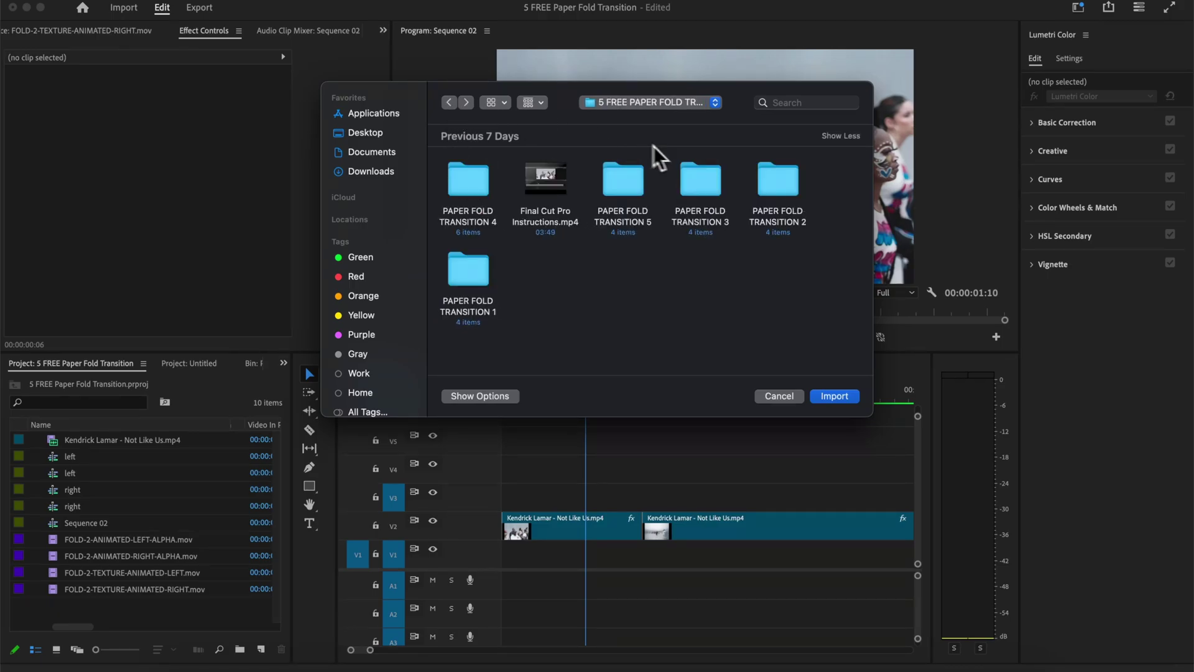
pyautogui.doubleClick(775, 187)
pyautogui.moveTo(771, 306); pyautogui.dragTo(446, 188)
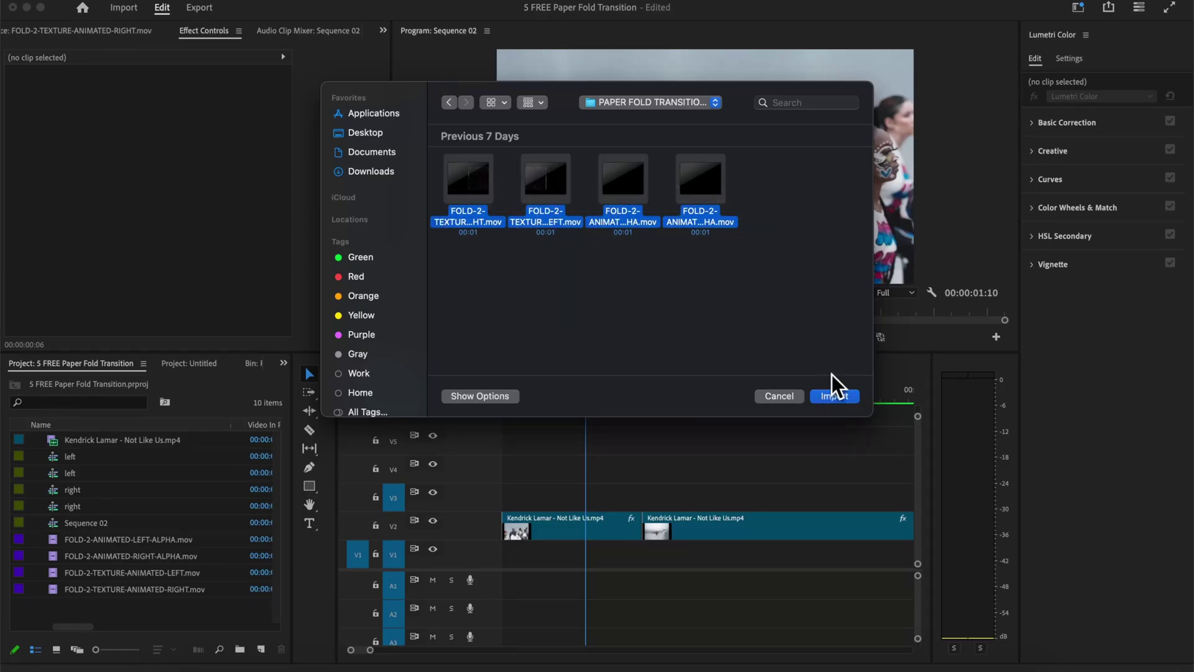
pyautogui.click(779, 401)
# Step: Place the playhead on the cut between the two video clips in Sequence 02, at 00:00:00:10
pyautogui.click(598, 399)
pyautogui.moveTo(597, 399); pyautogui.dragTo(629, 400)
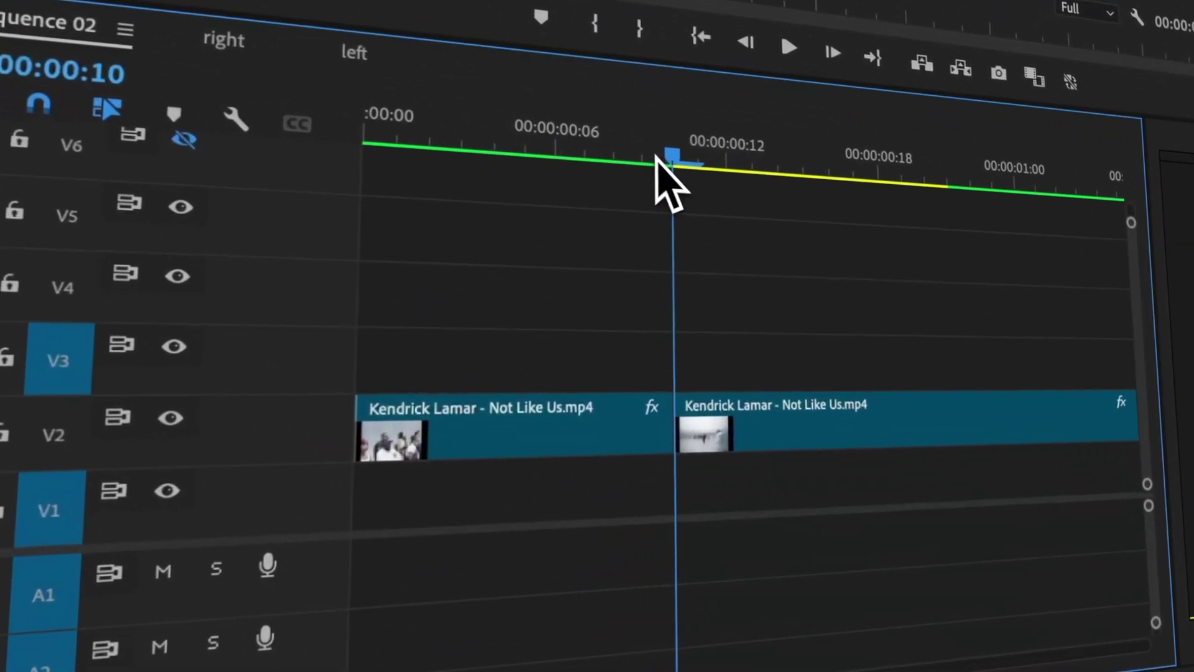
pyautogui.press('Left')
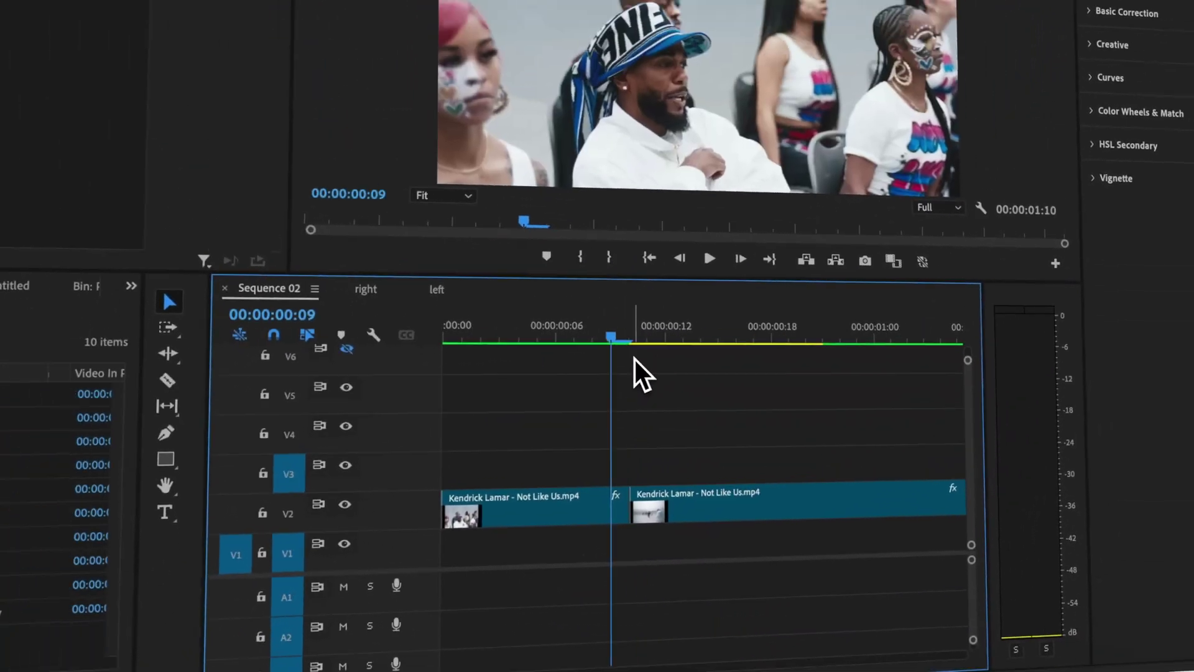
pyautogui.press('Right')
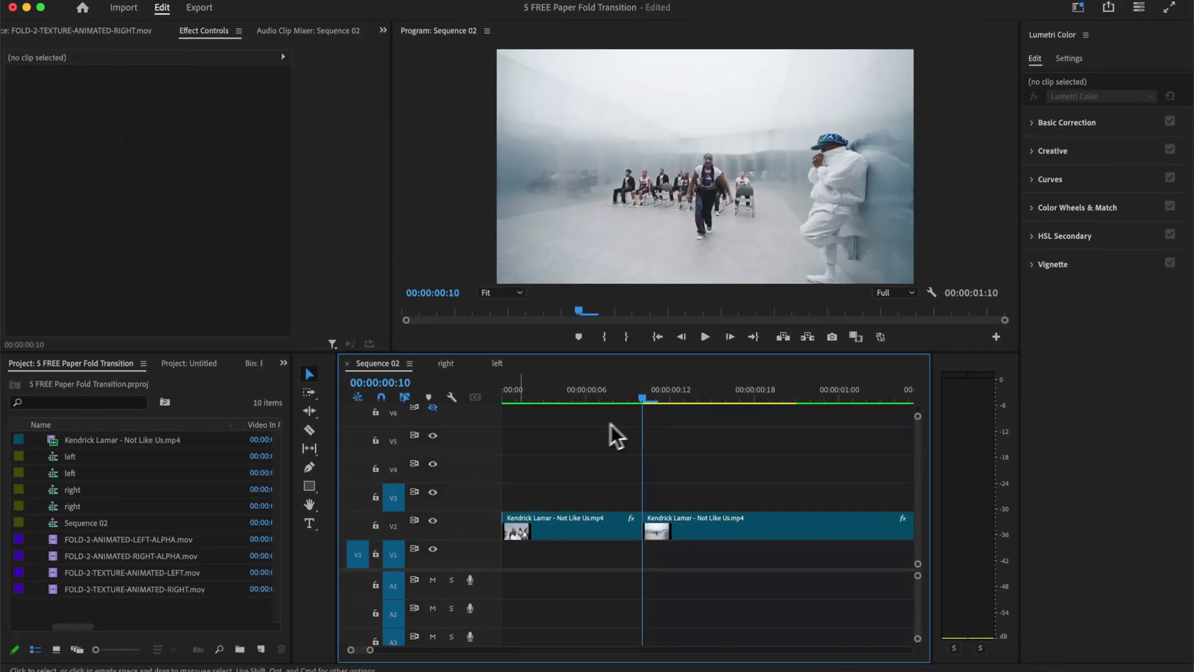
# Step: Place FOLD-2-ANIMATED-LEFT-ALPHA.mov on V3 across the cut between the two video clips and play it back
pyautogui.click(163, 557)
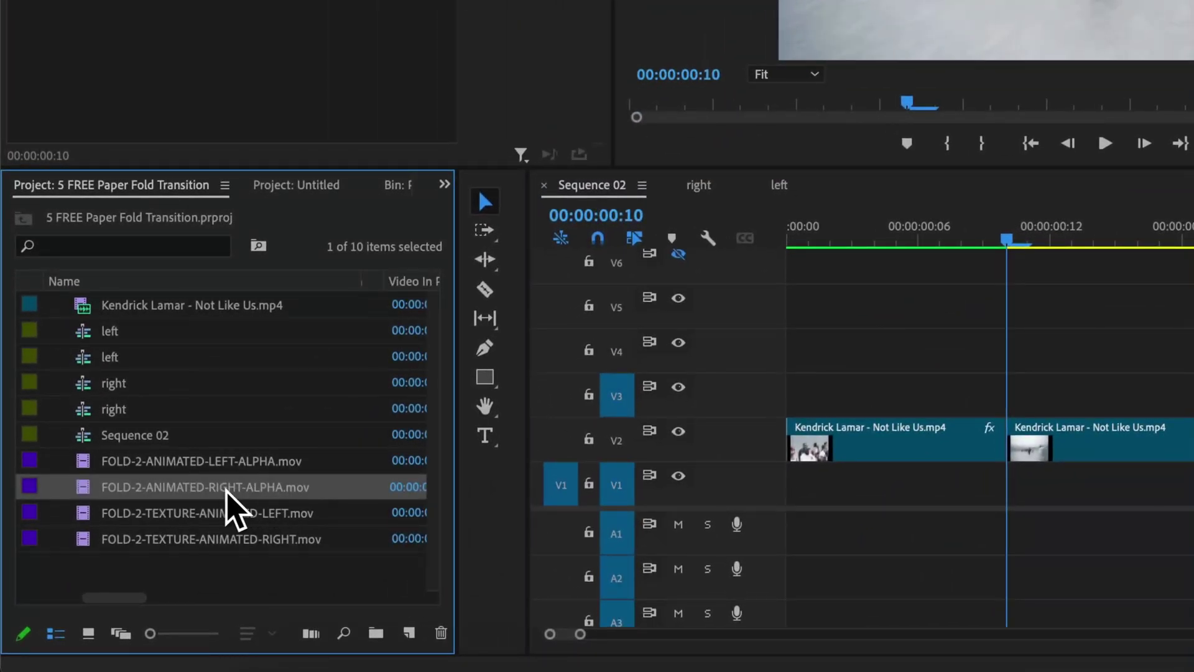
pyautogui.click(134, 539)
pyautogui.moveTo(180, 479); pyautogui.dragTo(935, 413)
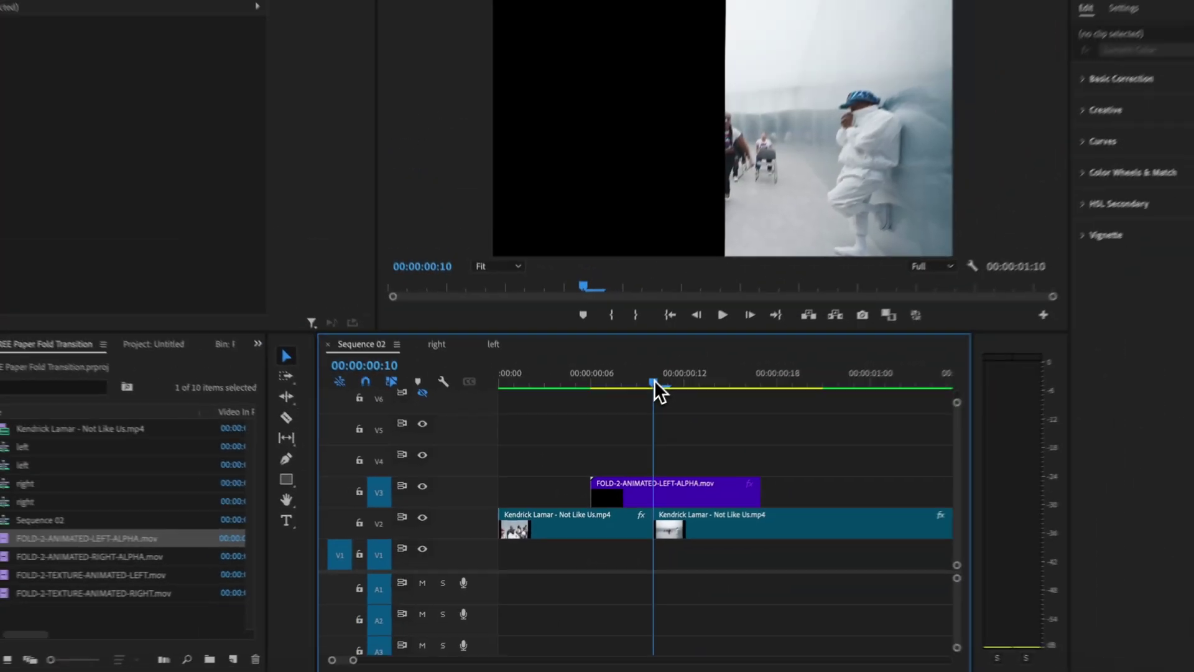
pyautogui.moveTo(703, 311); pyautogui.dragTo(616, 313)
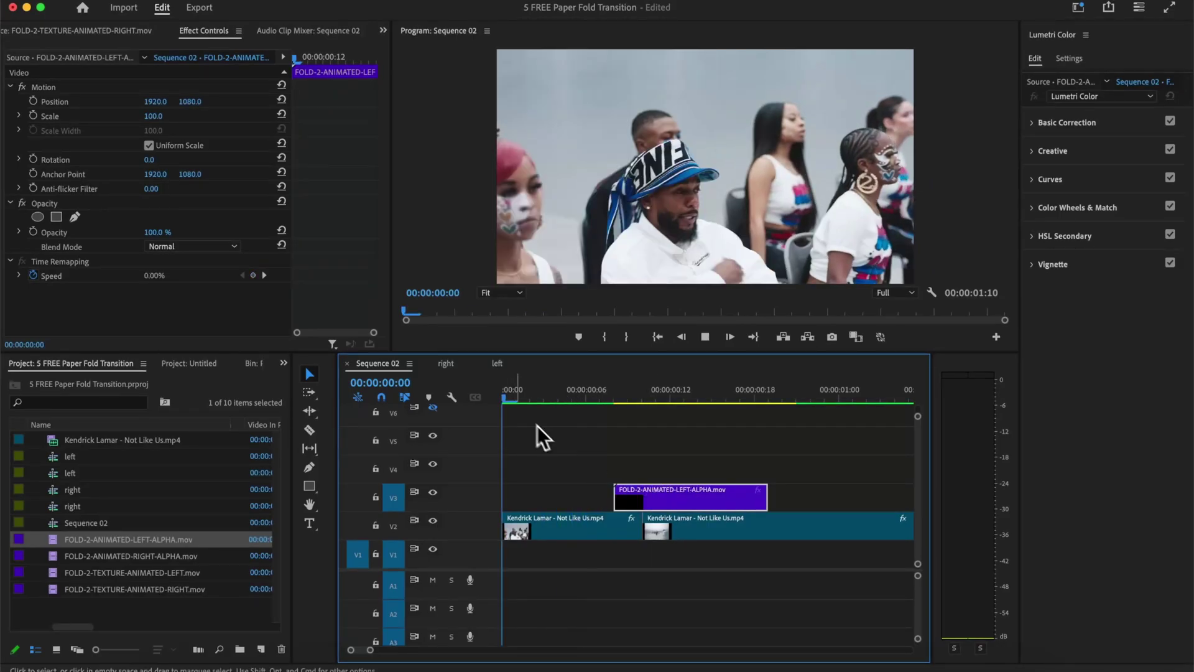
pyautogui.press('space')
pyautogui.press('space')
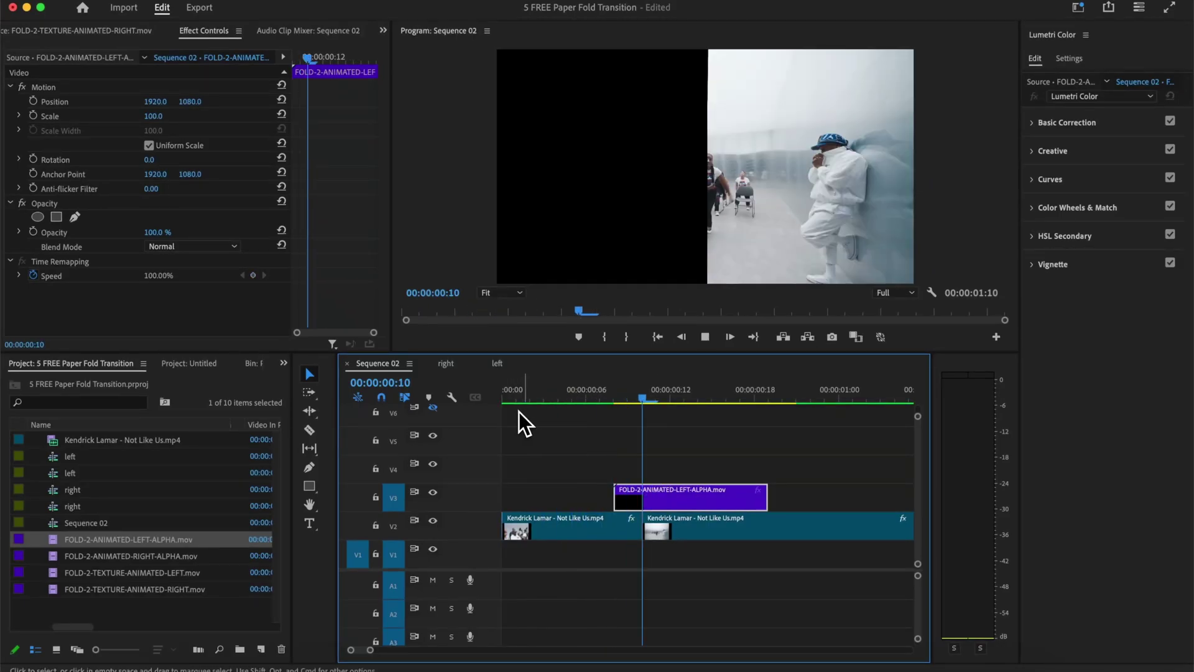
# Step: Move the alpha overlay and the second video clip later, and extend the first video clip to the second clip's start
pyautogui.moveTo(644, 490); pyautogui.dragTo(742, 503)
pyautogui.moveTo(651, 528); pyautogui.dragTo(778, 526)
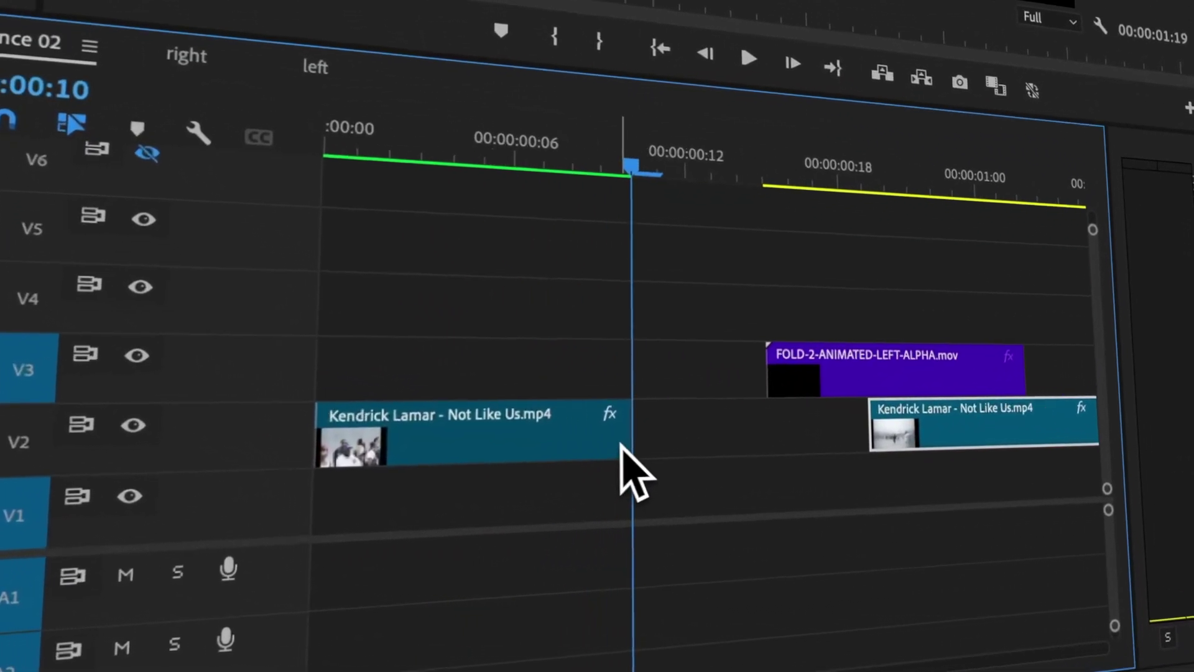
pyautogui.moveTo(625, 443); pyautogui.dragTo(910, 406)
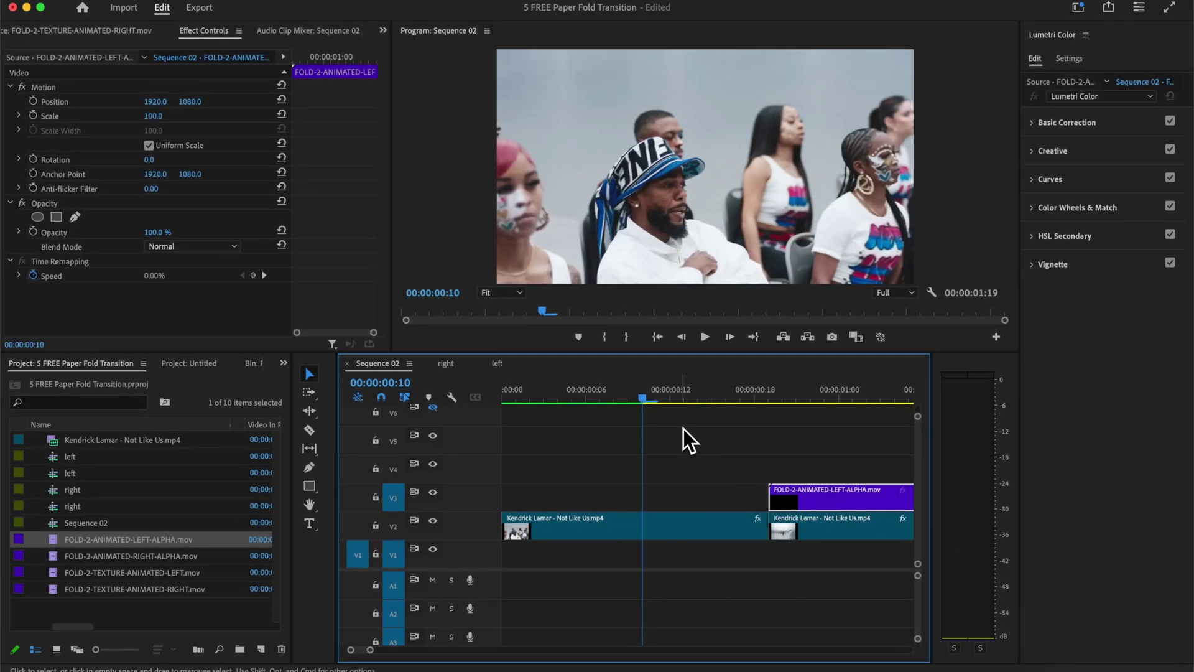
pyautogui.moveTo(651, 400); pyautogui.dragTo(476, 447)
pyautogui.press('space')
# Step: Move the alpha overlay back to end at the cut, and split the first video clip at the overlay's start, 00:00:00:08
pyautogui.moveTo(801, 489); pyautogui.dragTo(665, 494)
pyautogui.click(654, 524)
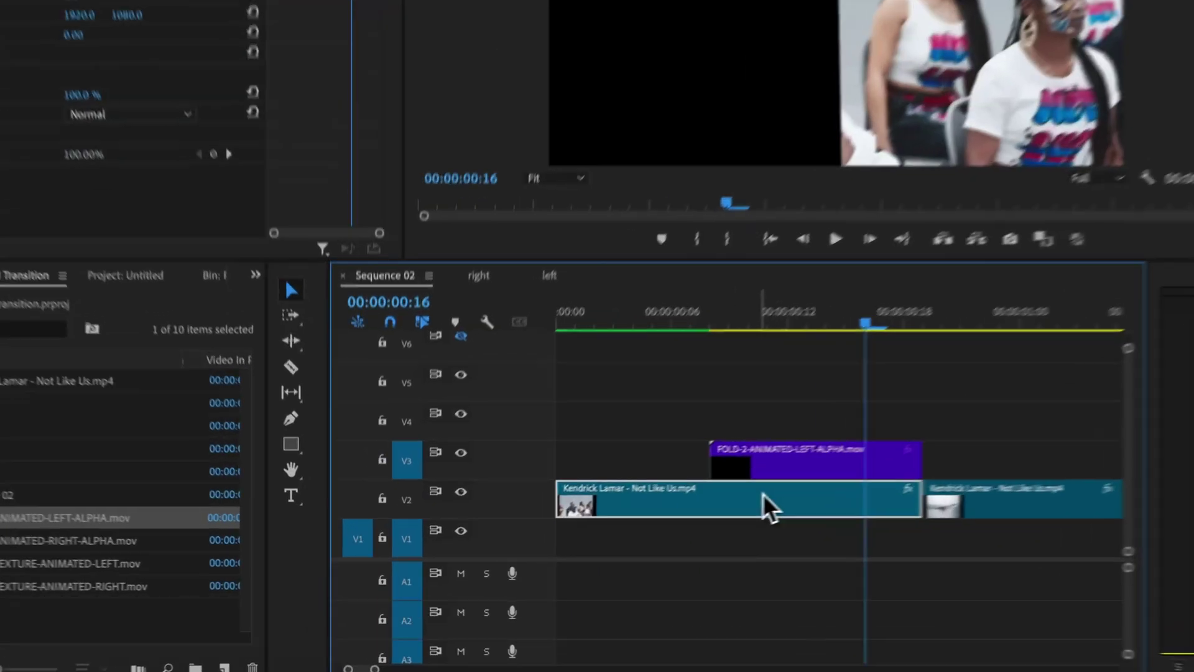
pyautogui.click(713, 321)
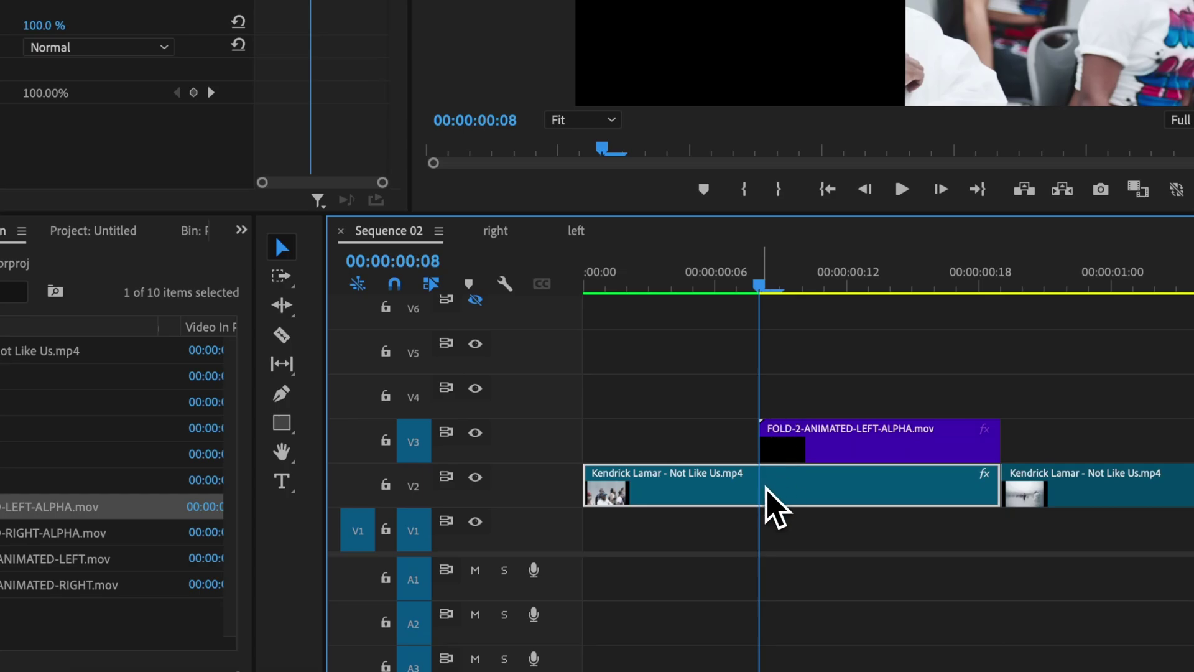
pyautogui.click(281, 336)
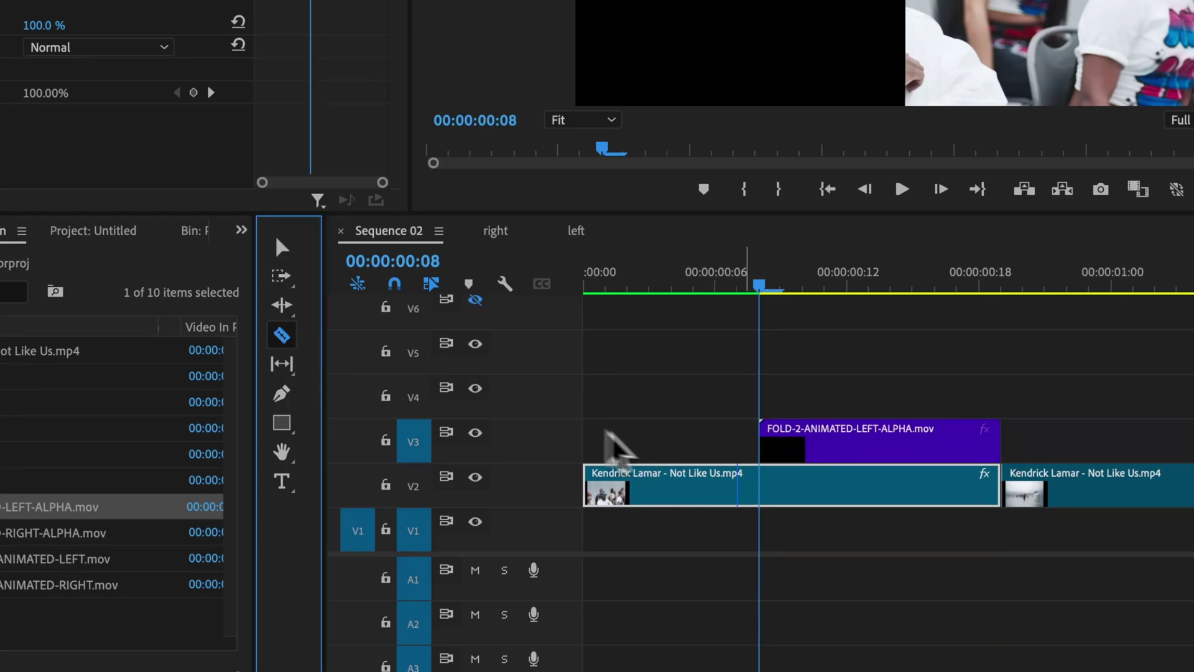
pyautogui.click(760, 489)
pyautogui.press('v')
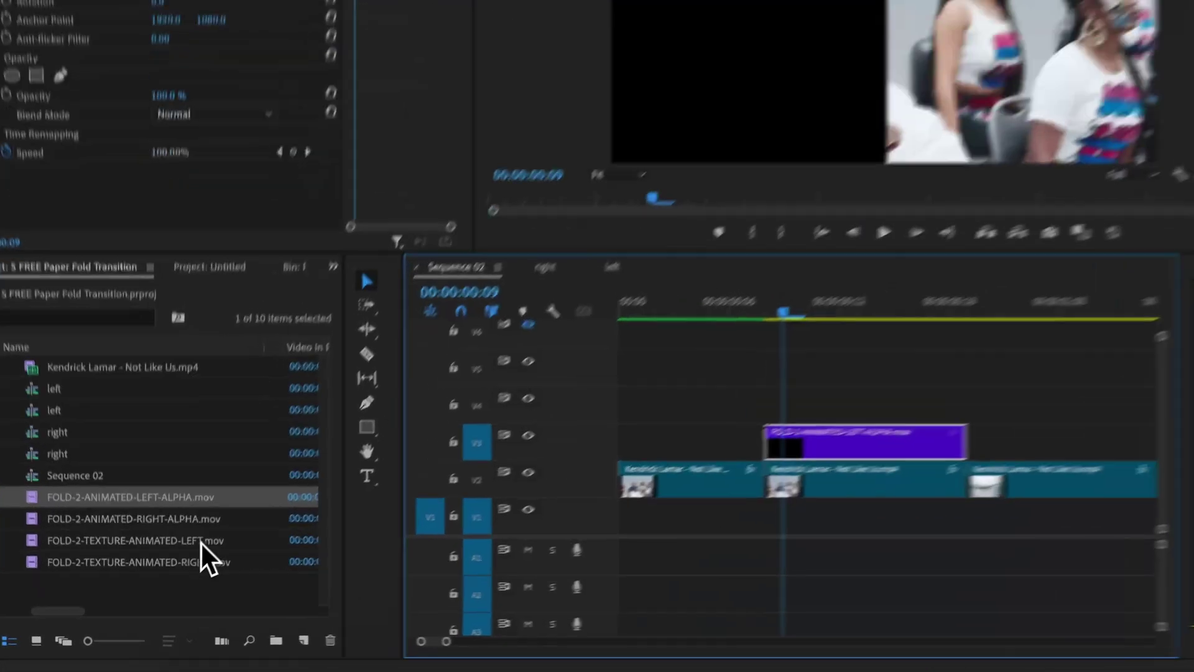
# Step: Place FOLD-2-TEXTURE-ANIMATED-LEFT.mov in line with the alpha overlay and raise it to V6, with the alpha overlay on V5
pyautogui.click(200, 541)
pyautogui.moveTo(201, 518); pyautogui.dragTo(905, 361)
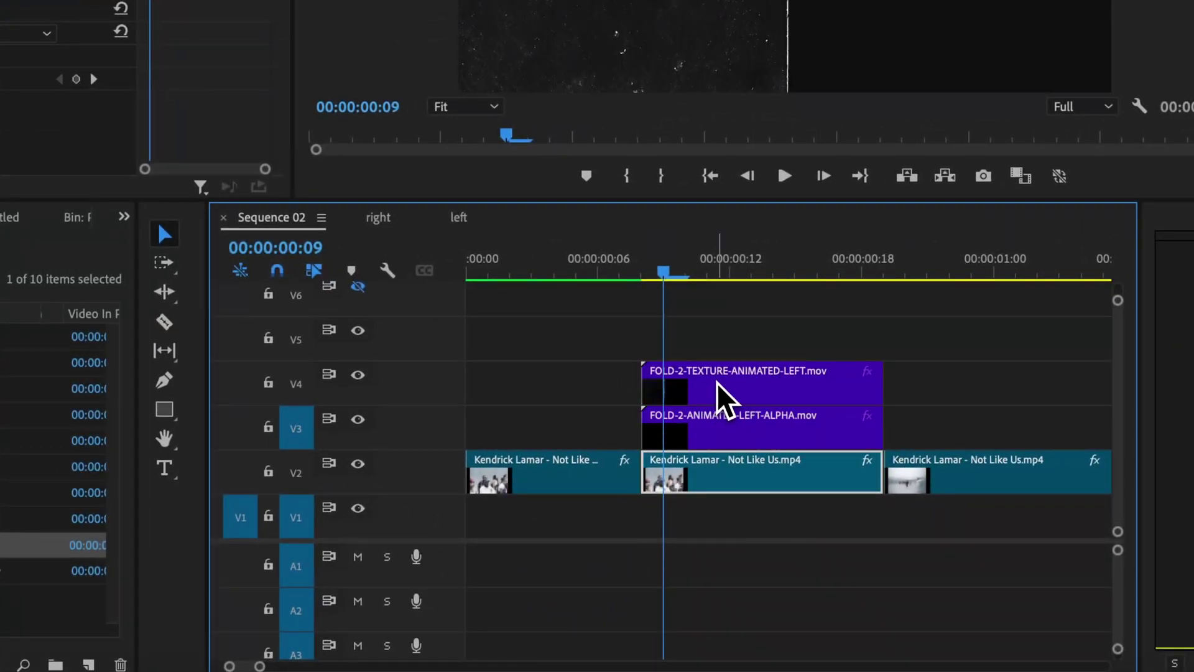
pyautogui.moveTo(717, 382); pyautogui.dragTo(714, 280)
pyautogui.rightClick(392, 314)
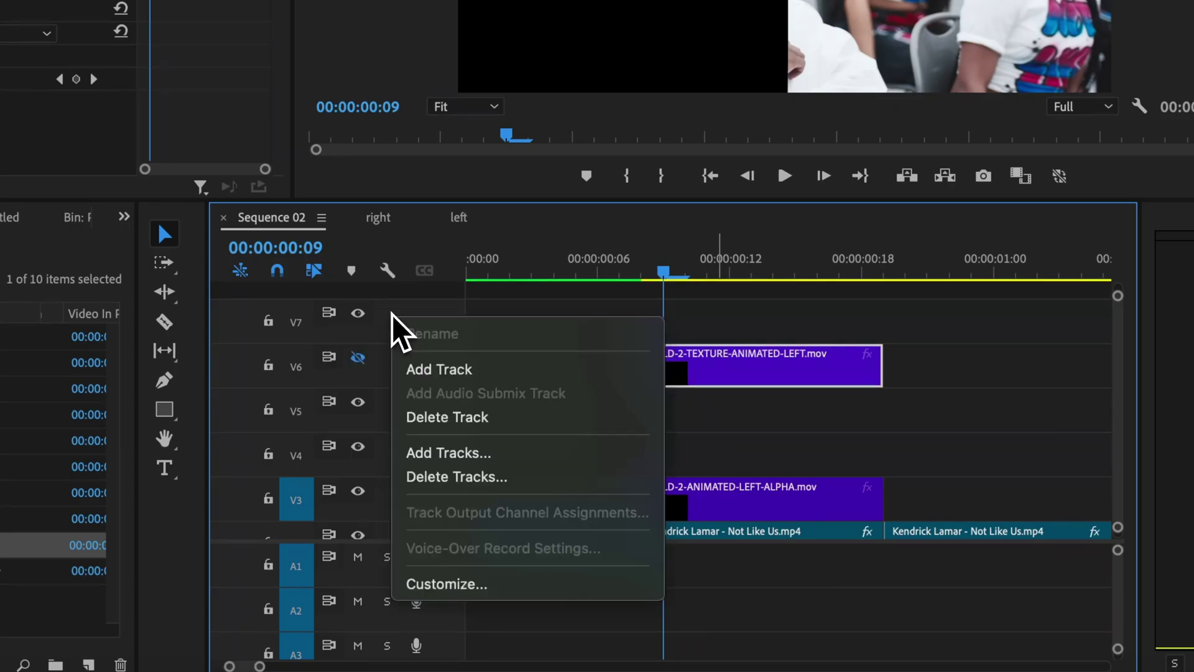
pyautogui.click(502, 379)
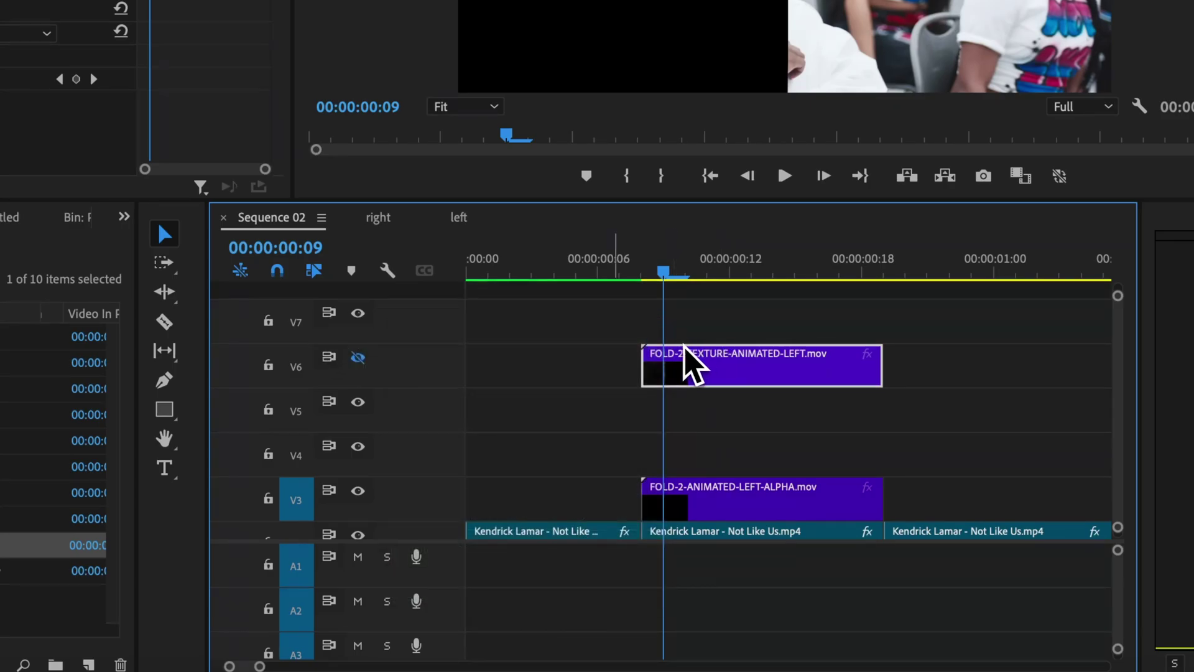
pyautogui.moveTo(666, 479); pyautogui.dragTo(661, 421)
pyautogui.scroll(-2, 661, 435)
# Step: Duplicate the middle section of the first video clip from V2 onto V3 directly above it
pyautogui.click(661, 474)
pyautogui.rightClick(650, 454)
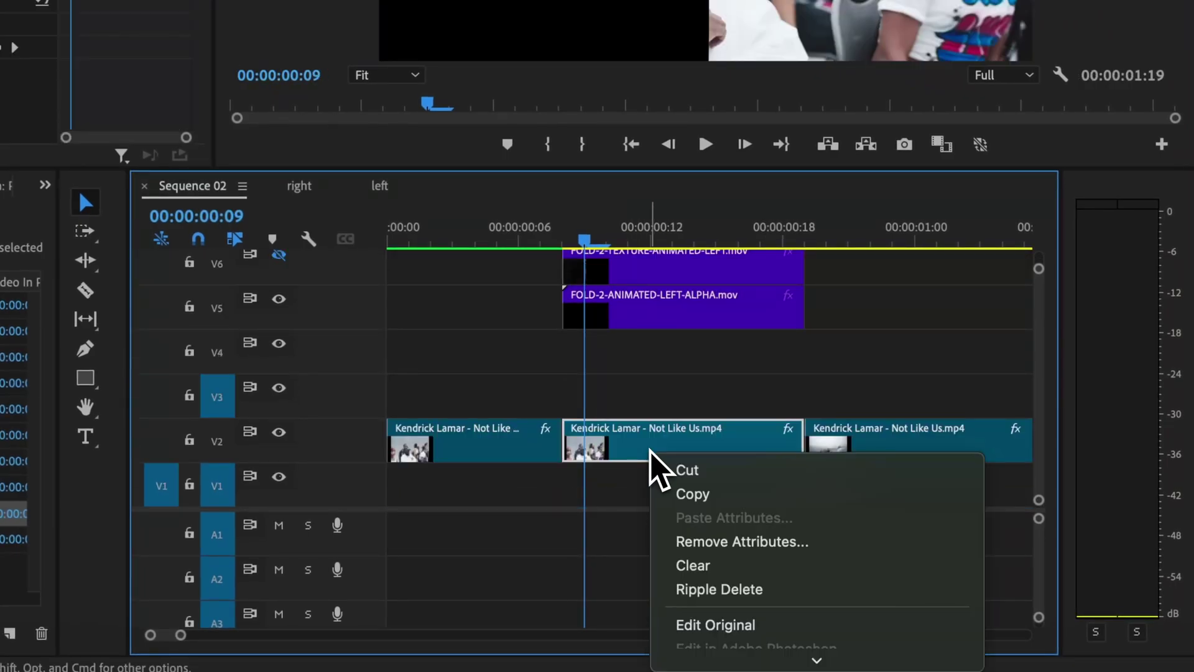
pyautogui.click(734, 498)
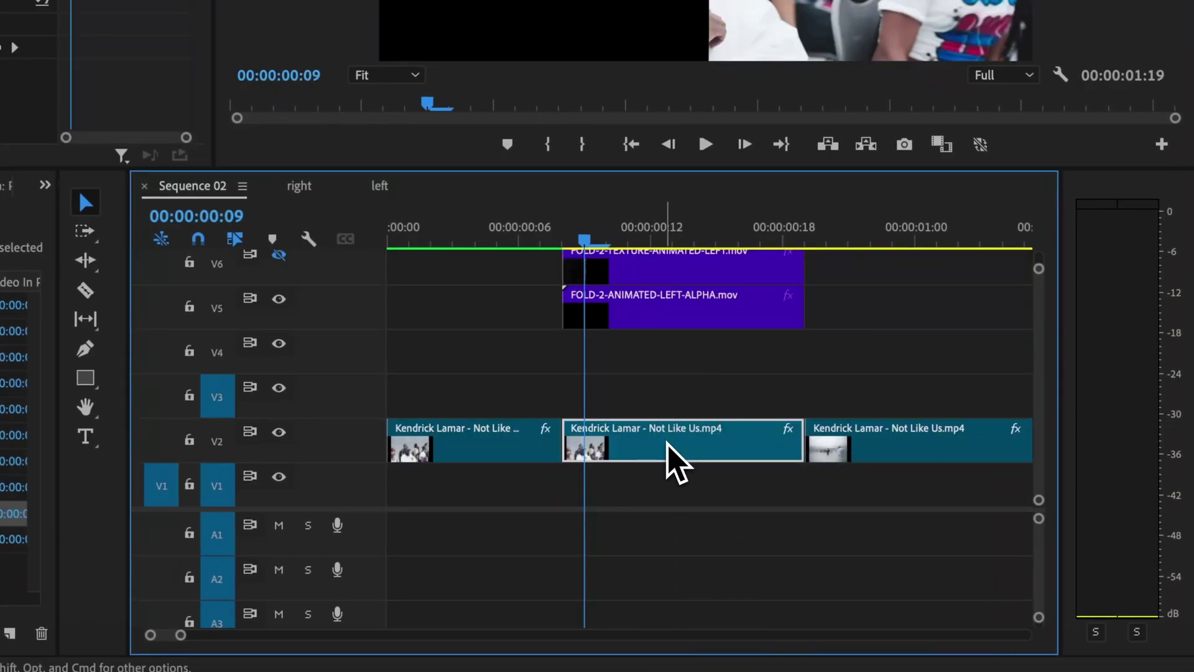
pyautogui.moveTo(666, 444); pyautogui.dragTo(670, 394)
# Step: Lower the alpha overlay to V4 and the texture clip to V5, directly above the duplicated video section
pyautogui.scroll(2, 670, 394)
pyautogui.moveTo(636, 342); pyautogui.dragTo(635, 373)
pyautogui.moveTo(641, 316); pyautogui.dragTo(647, 344)
pyautogui.click(630, 443)
pyautogui.click(643, 398)
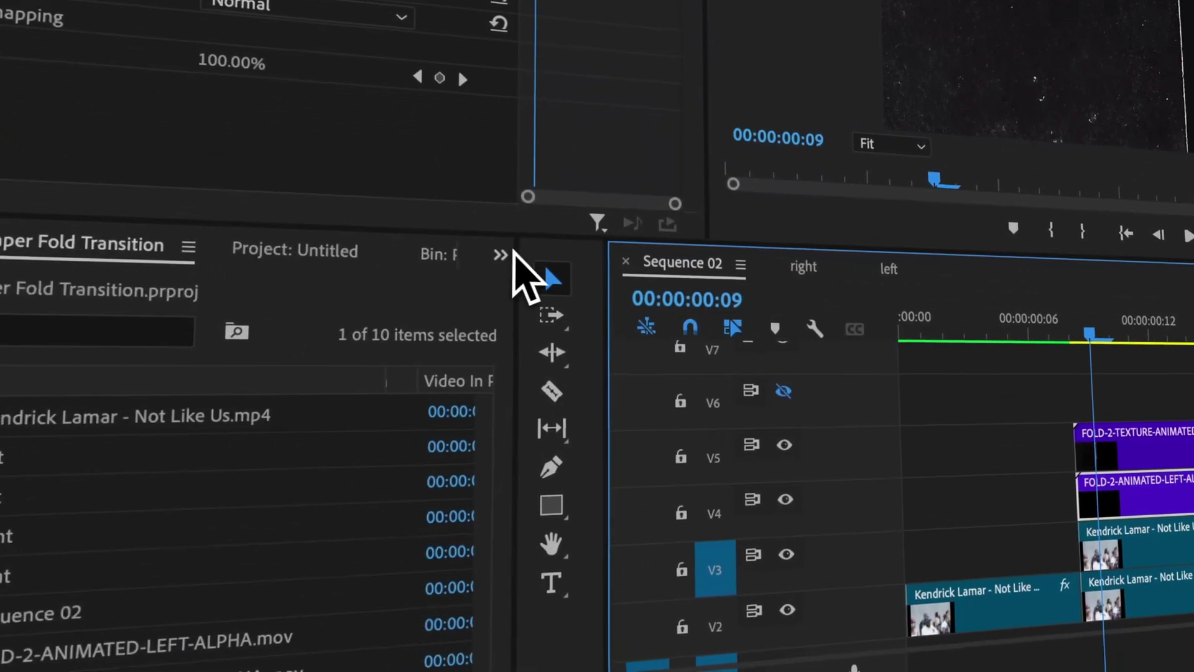
# Step: Search the effects for "key" and apply Track Matte Key to the duplicated video section on V3
pyautogui.click(45, 185)
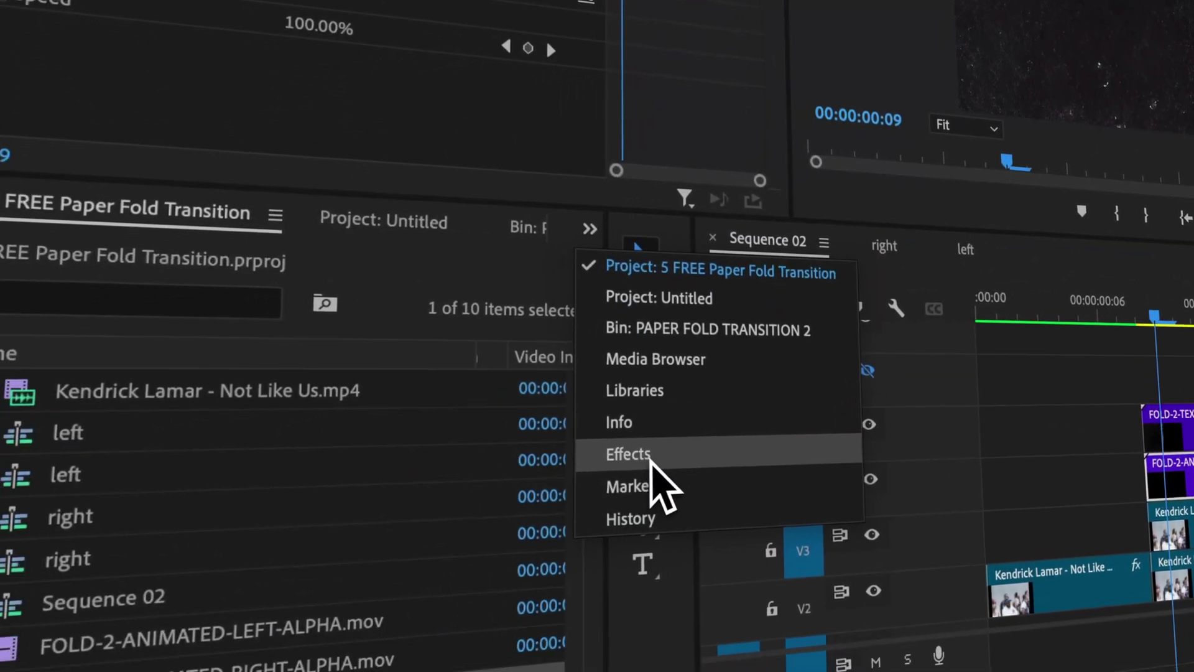
pyautogui.click(650, 460)
pyautogui.click(560, 187)
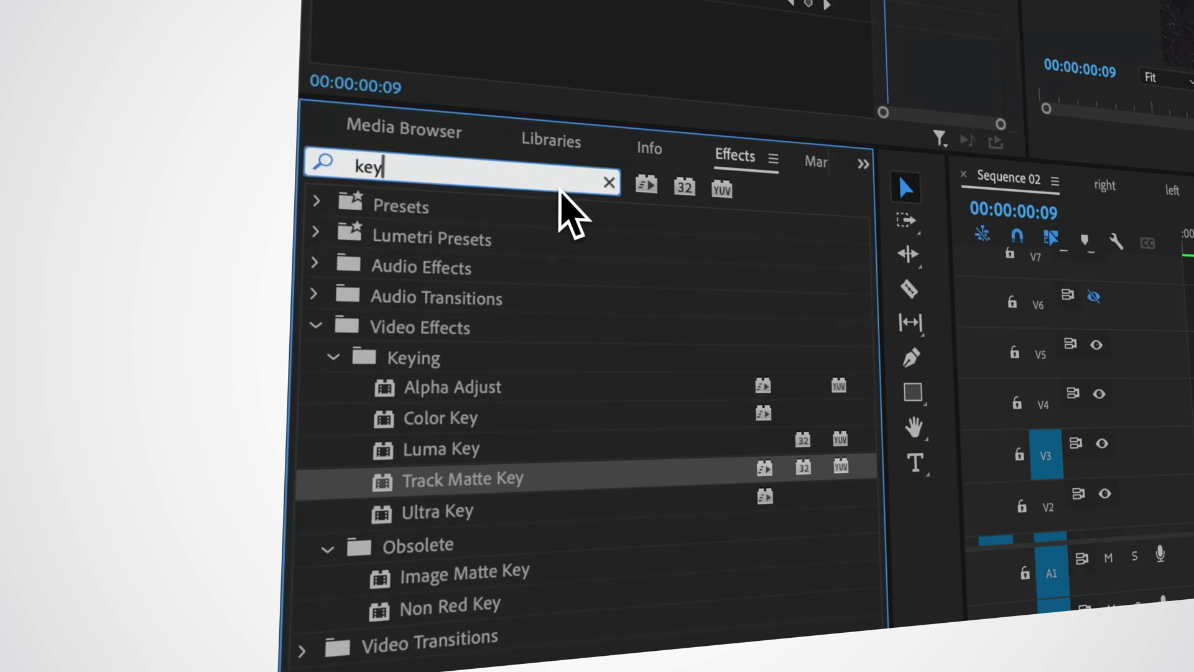
pyautogui.doubleClick(366, 169)
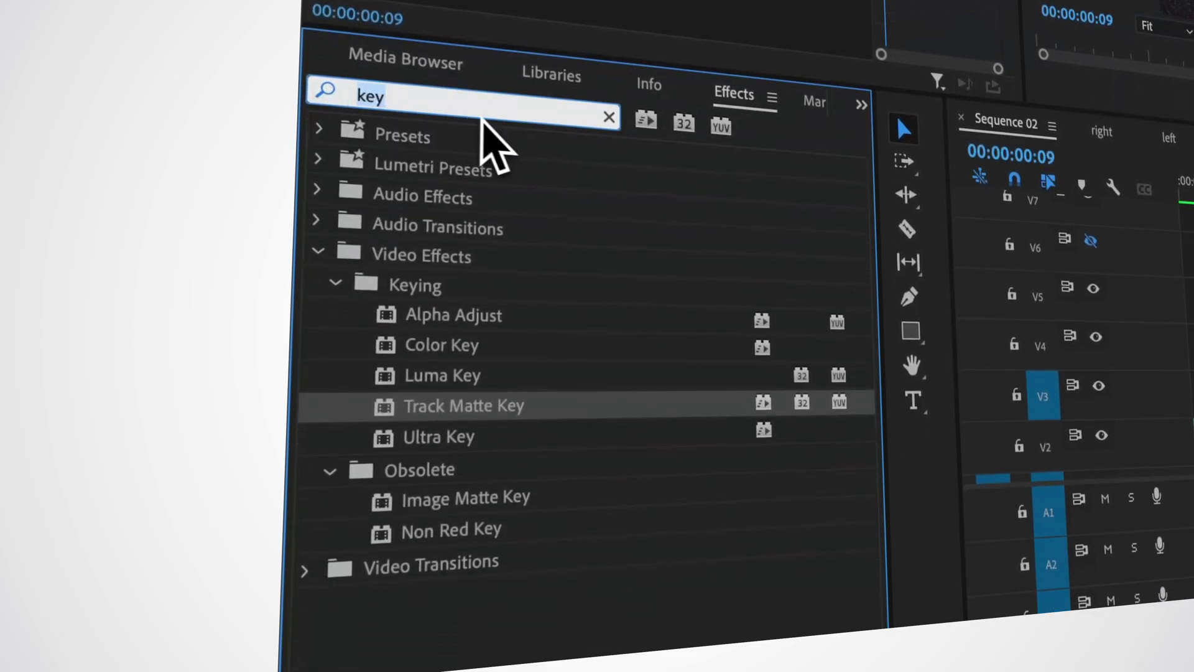
pyautogui.click(385, 260)
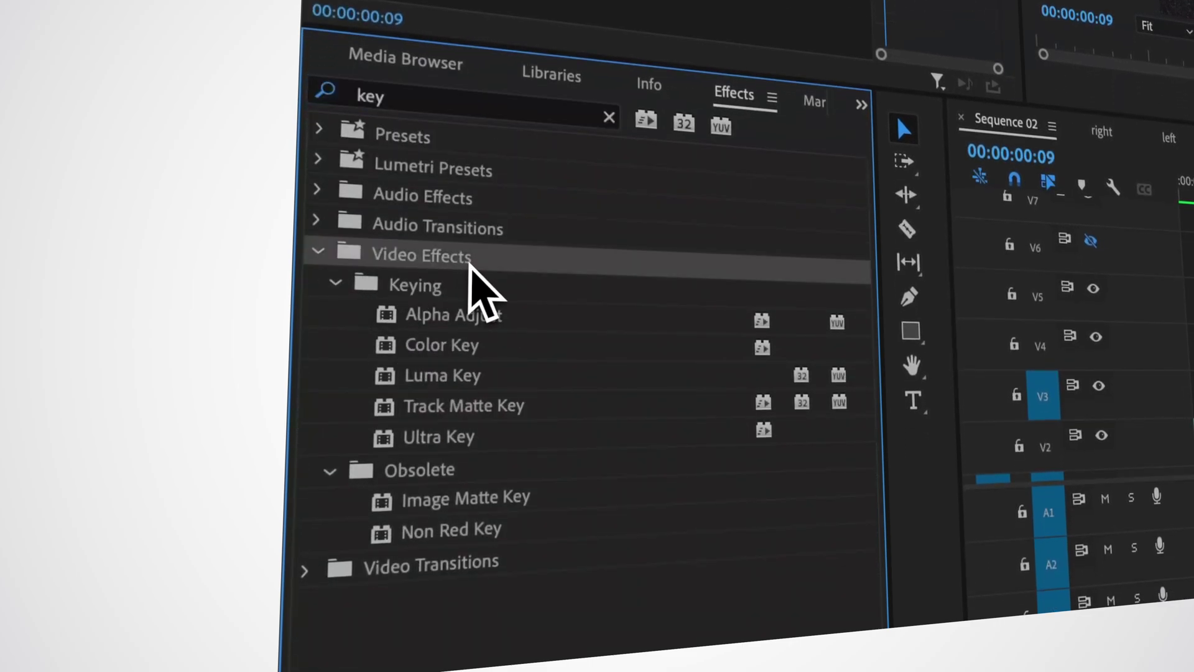
pyautogui.click(436, 285)
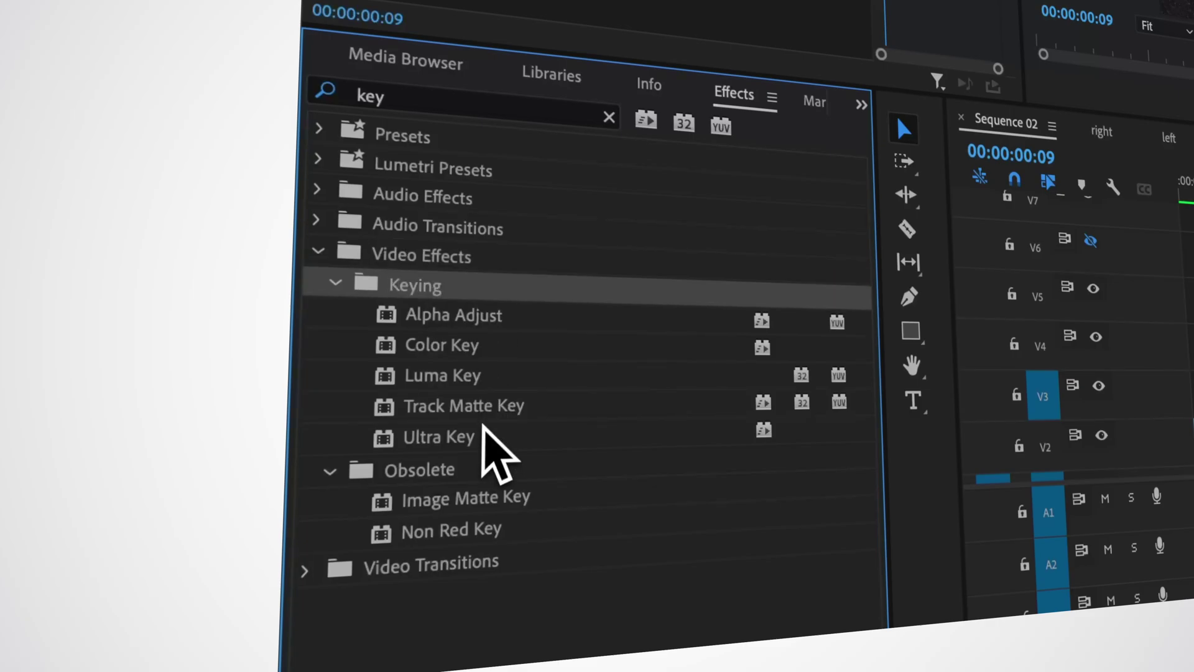
pyautogui.click(559, 405)
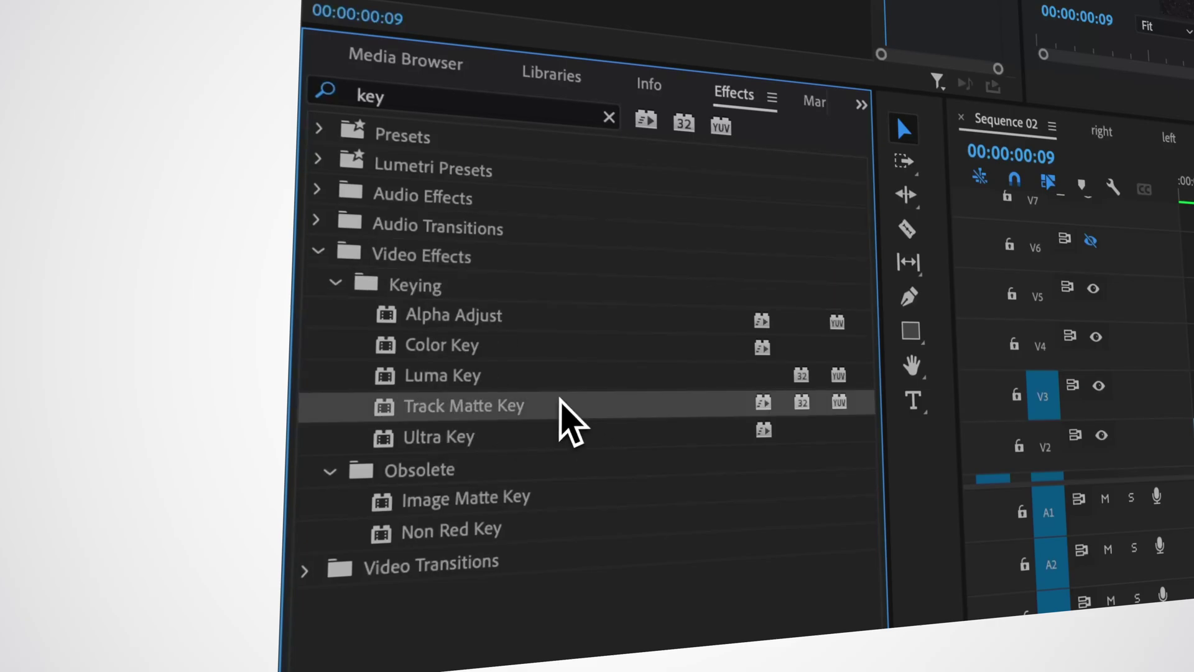
pyautogui.moveTo(560, 401); pyautogui.dragTo(689, 488)
# Step: Swap the overlays so the alpha is on V5 and the texture on V4, and apply Track Matte Key to the texture clip
pyautogui.moveTo(813, 435); pyautogui.dragTo(814, 333)
pyautogui.click(792, 368)
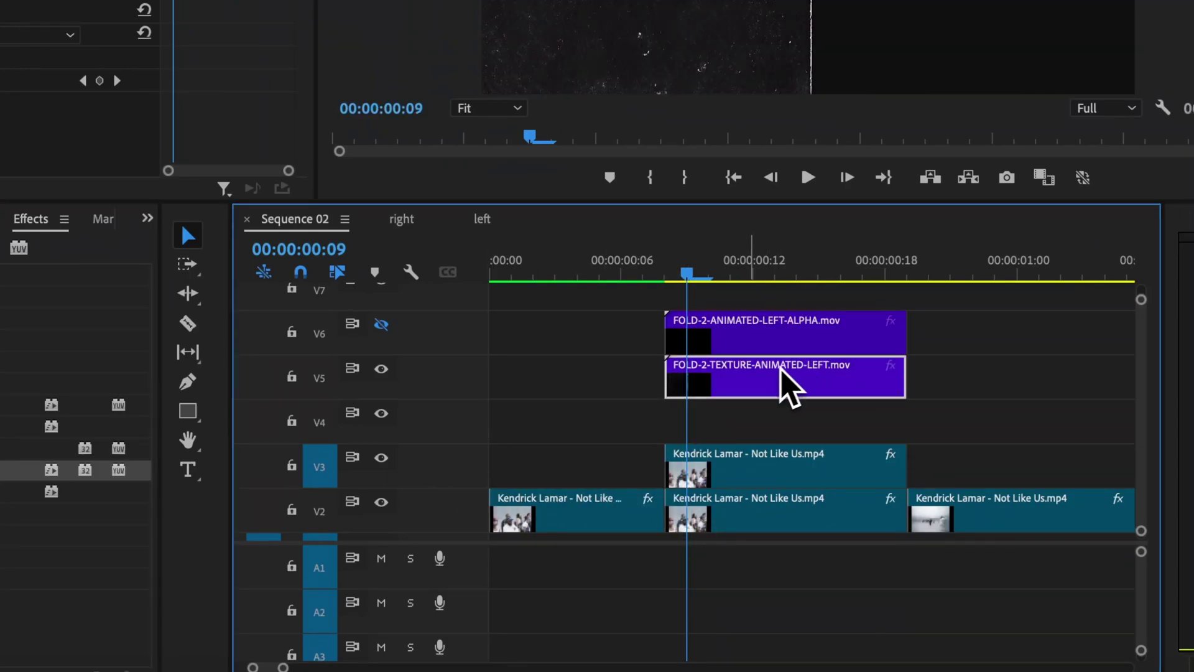
pyautogui.moveTo(733, 383)
pyautogui.mouseDown()
pyautogui.moveTo(728, 413)
pyautogui.moveTo(733, 404)
pyautogui.mouseUp()
pyautogui.moveTo(734, 325); pyautogui.dragTo(747, 384)
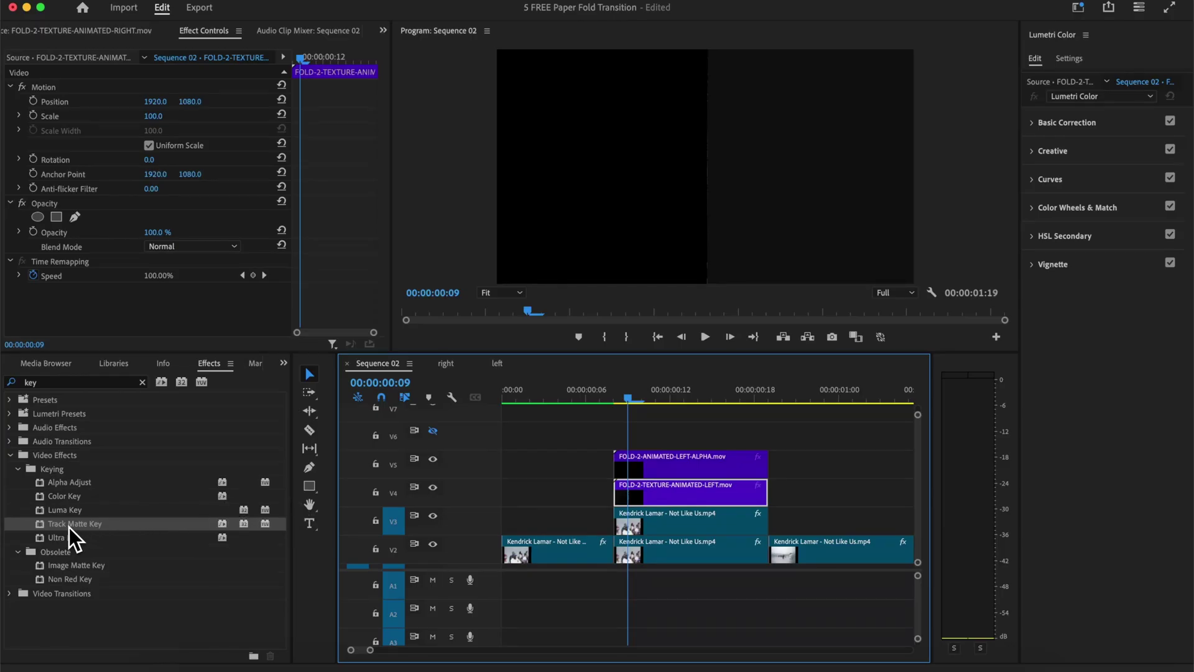
pyautogui.click(62, 528)
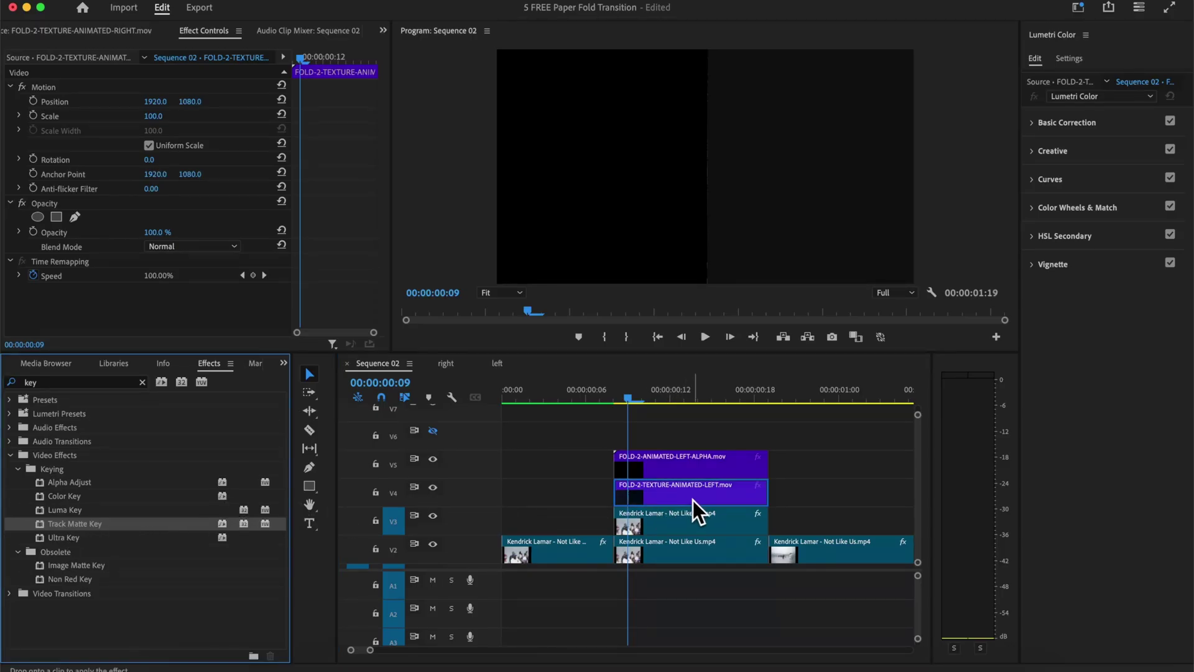
pyautogui.moveTo(693, 500); pyautogui.dragTo(695, 498)
# Step: Set the matte of the V3 video section's Track Matte Key to Video 5, composited using Matte Alpha
pyautogui.click(692, 521)
pyautogui.scroll(-3, 140, 261)
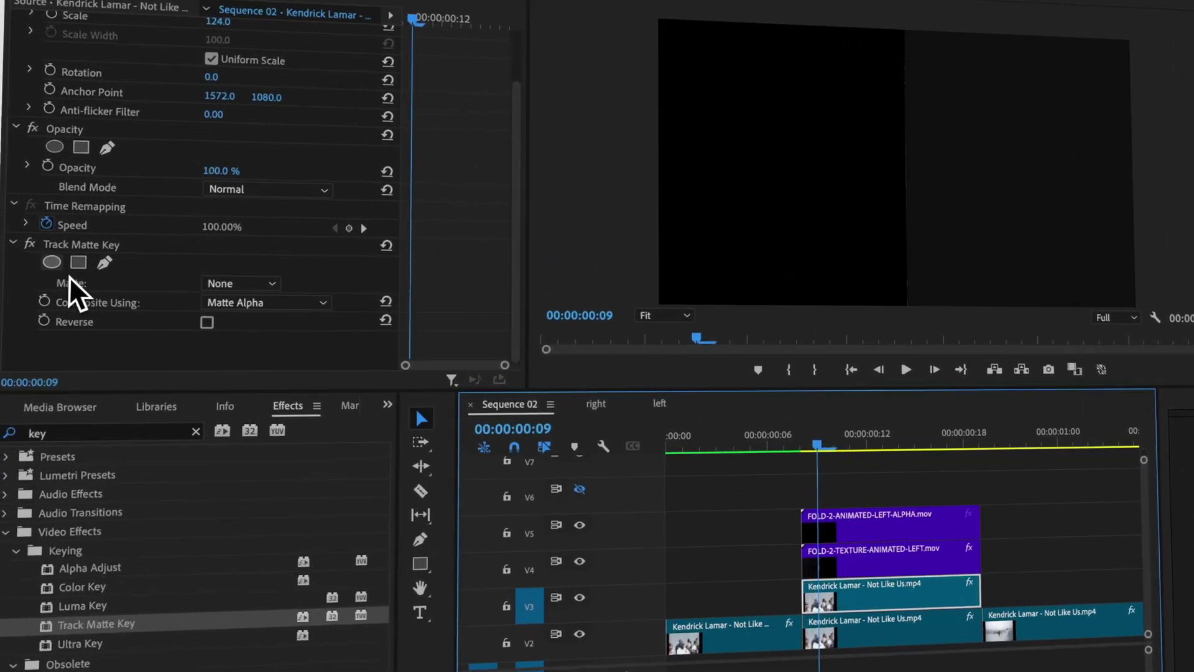
pyautogui.click(73, 245)
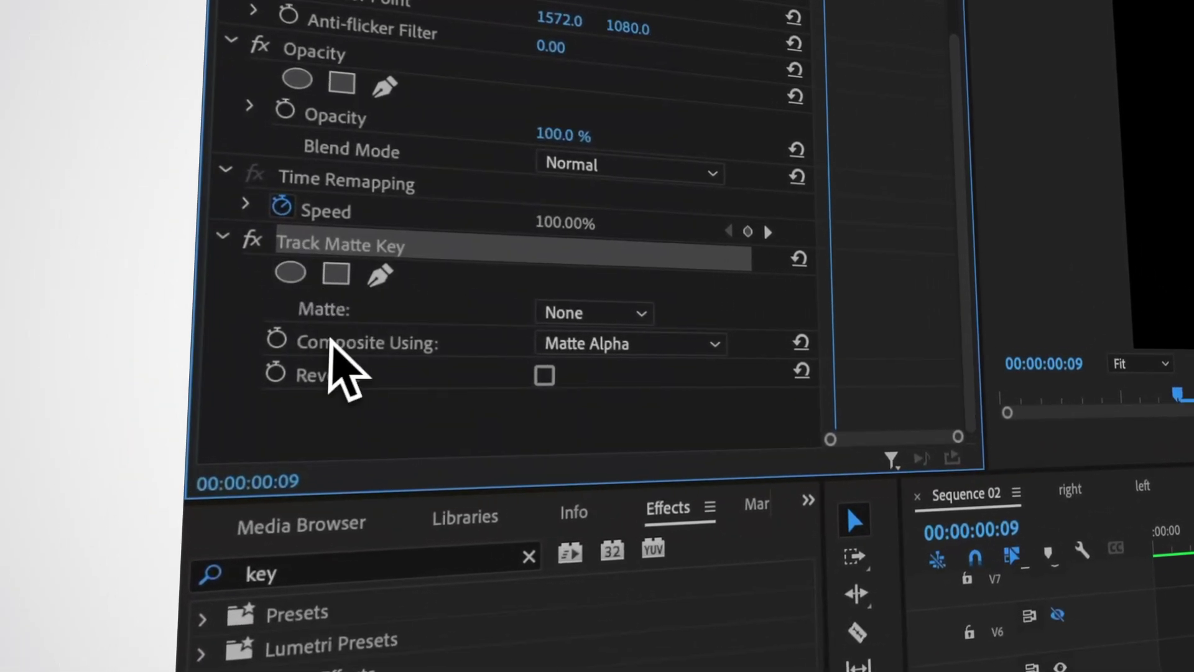
pyautogui.click(68, 285)
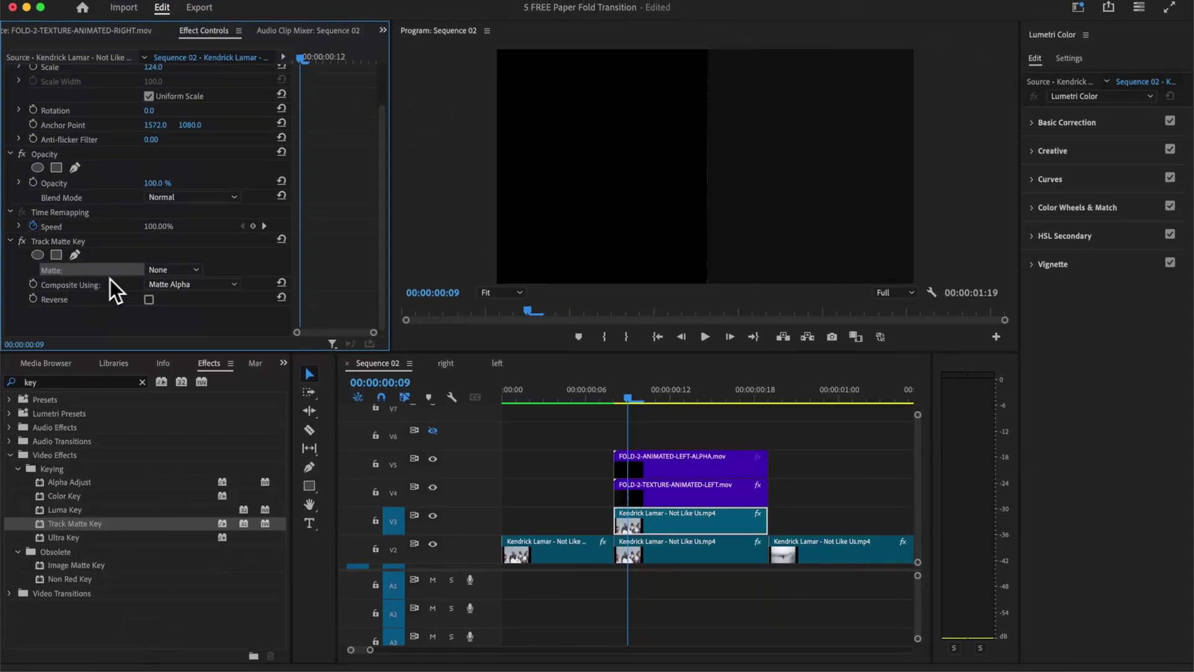
pyautogui.click(330, 296)
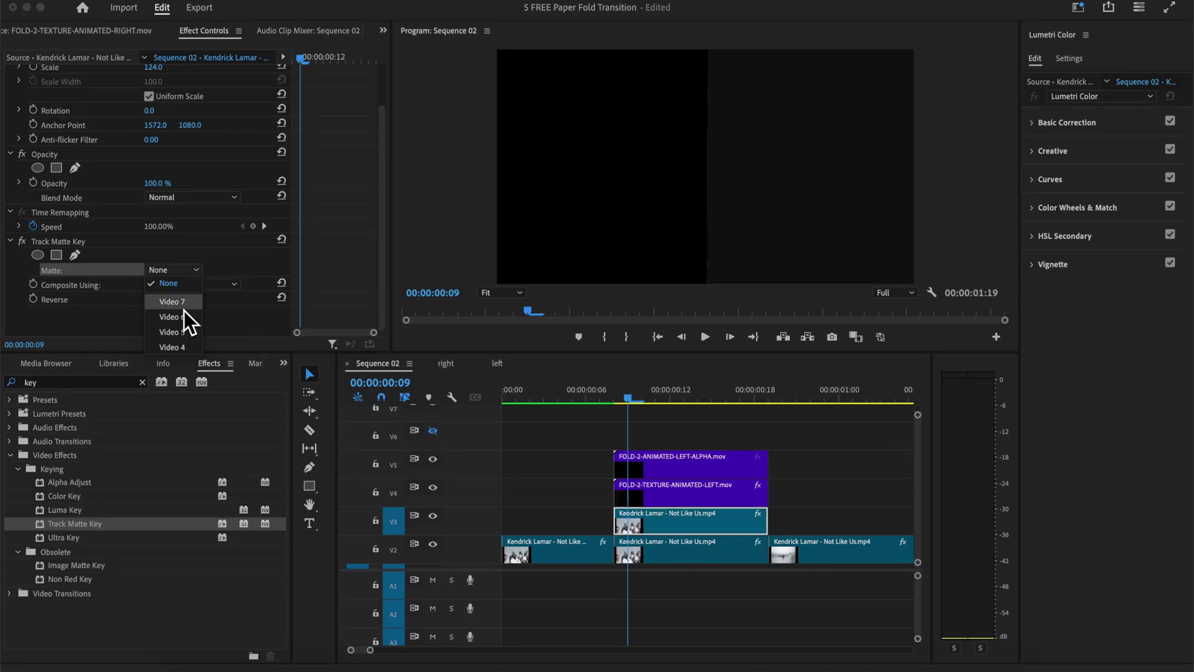
pyautogui.click(166, 331)
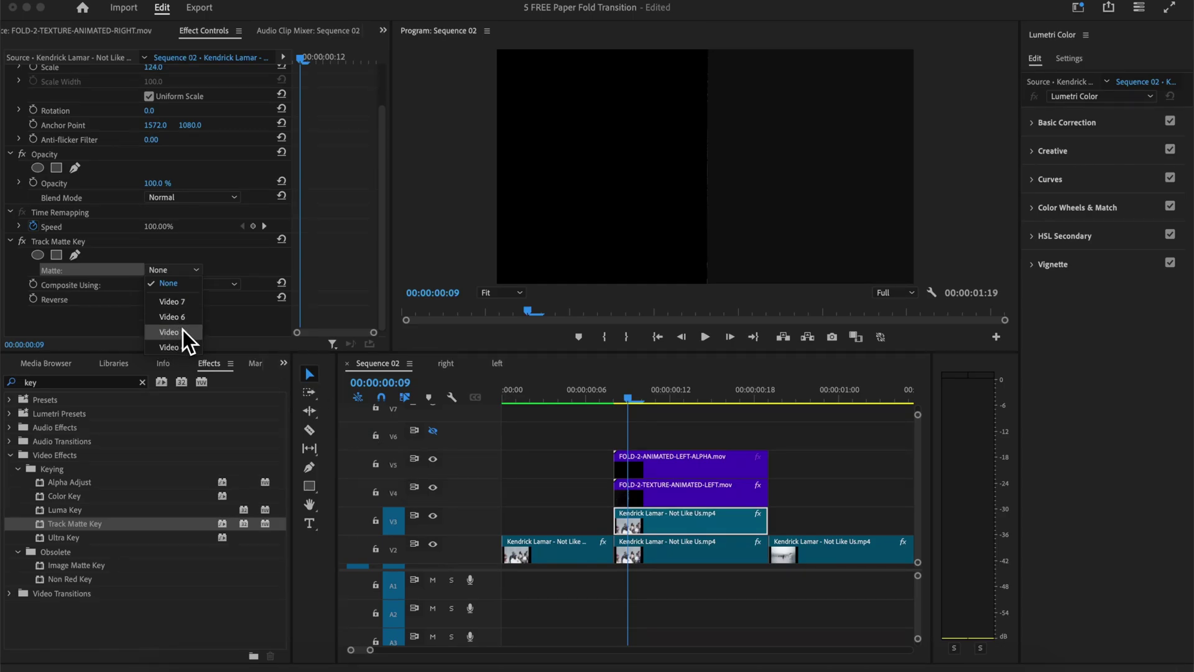
pyautogui.click(301, 264)
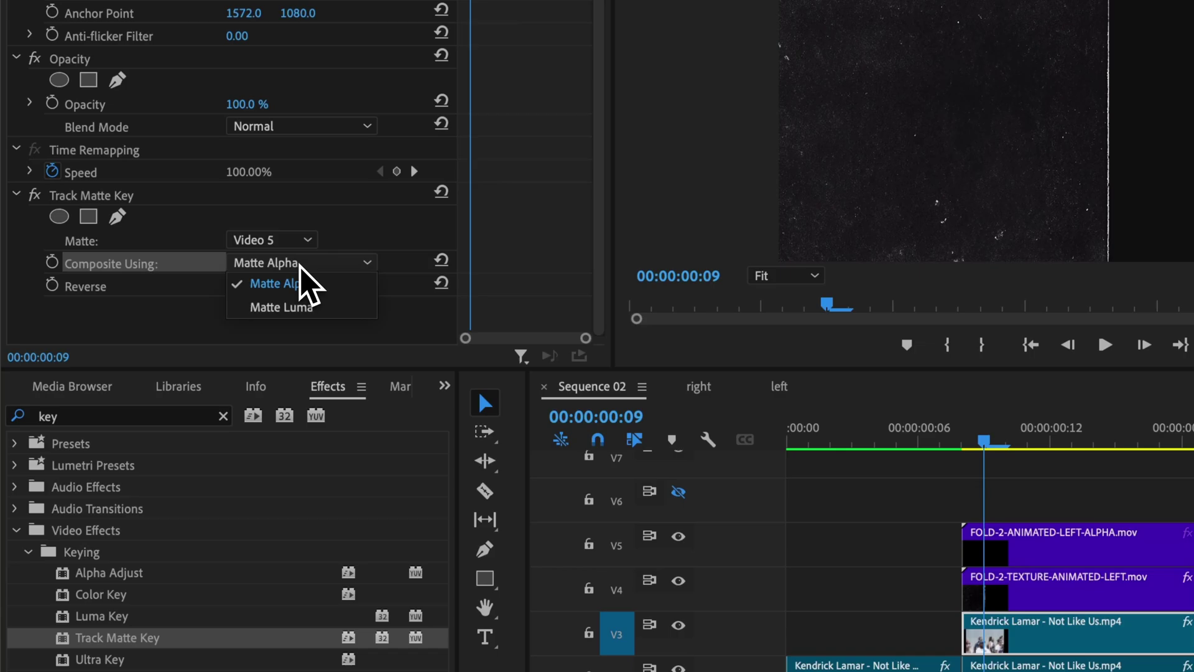
pyautogui.click(322, 286)
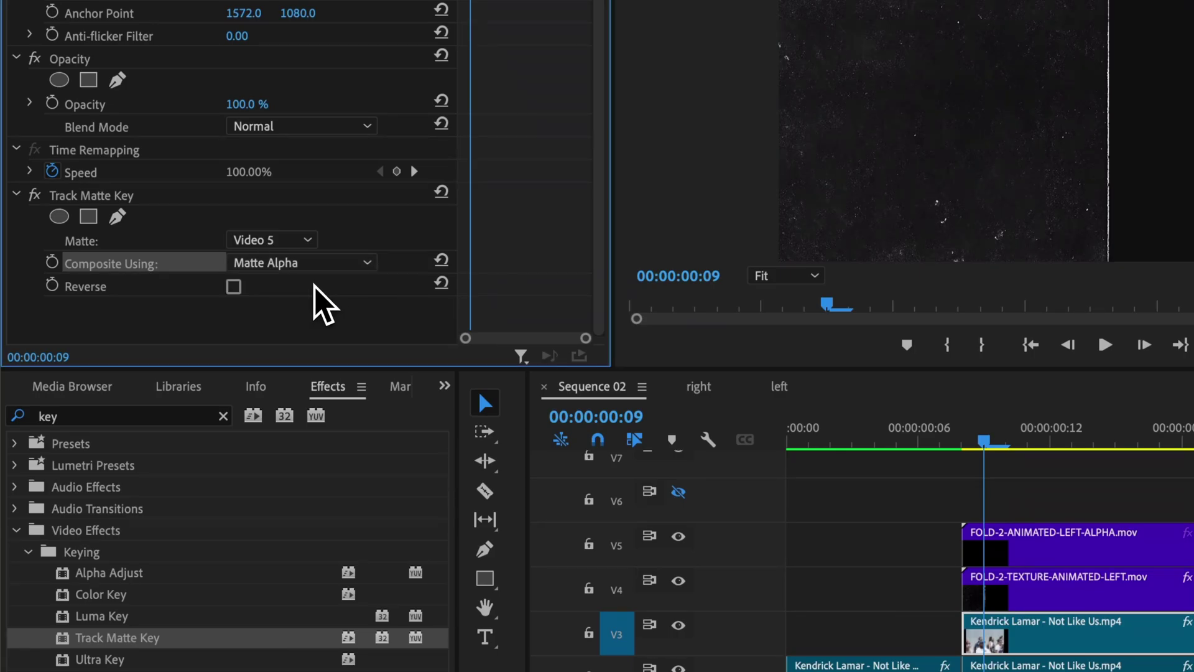
# Step: Set the matte of the Track Matte Key on FOLD-2-TEXTURE-ANIMATED-LEFT.mov to Video 5
pyautogui.click(1080, 598)
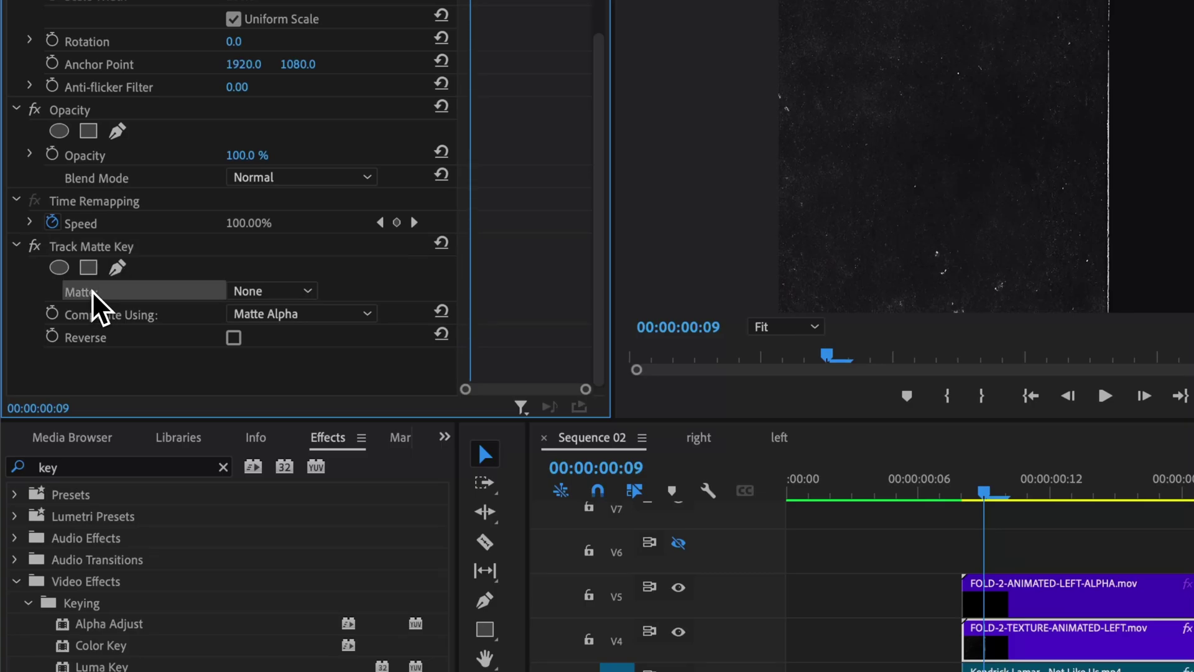
pyautogui.click(310, 291)
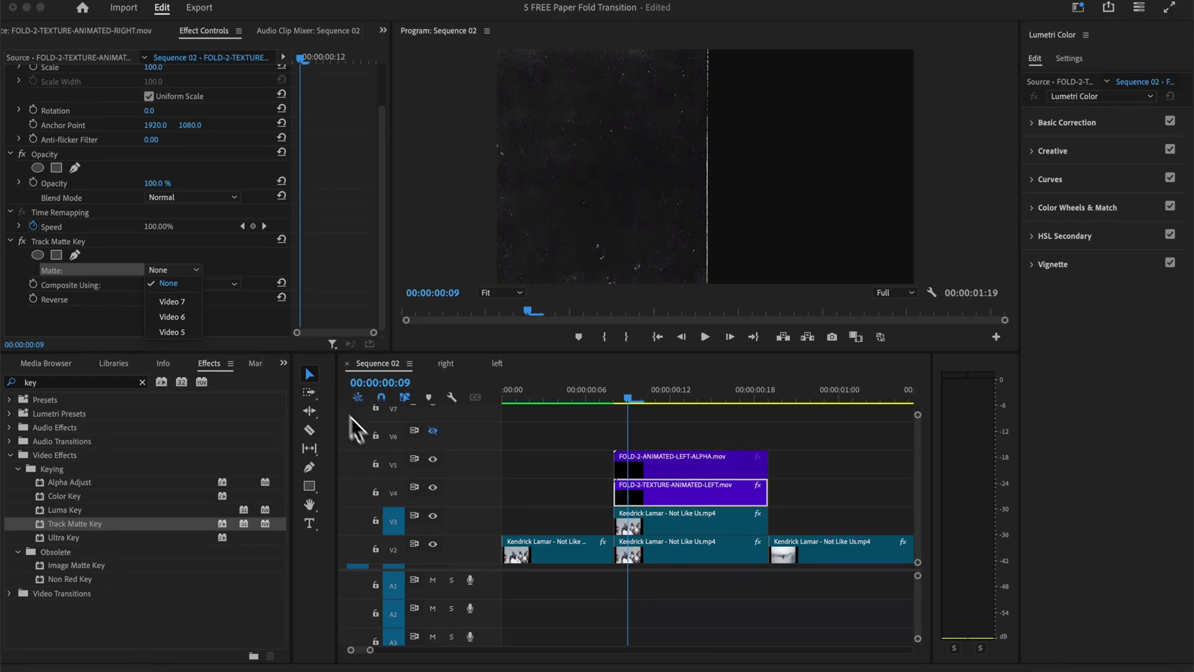
pyautogui.click(172, 331)
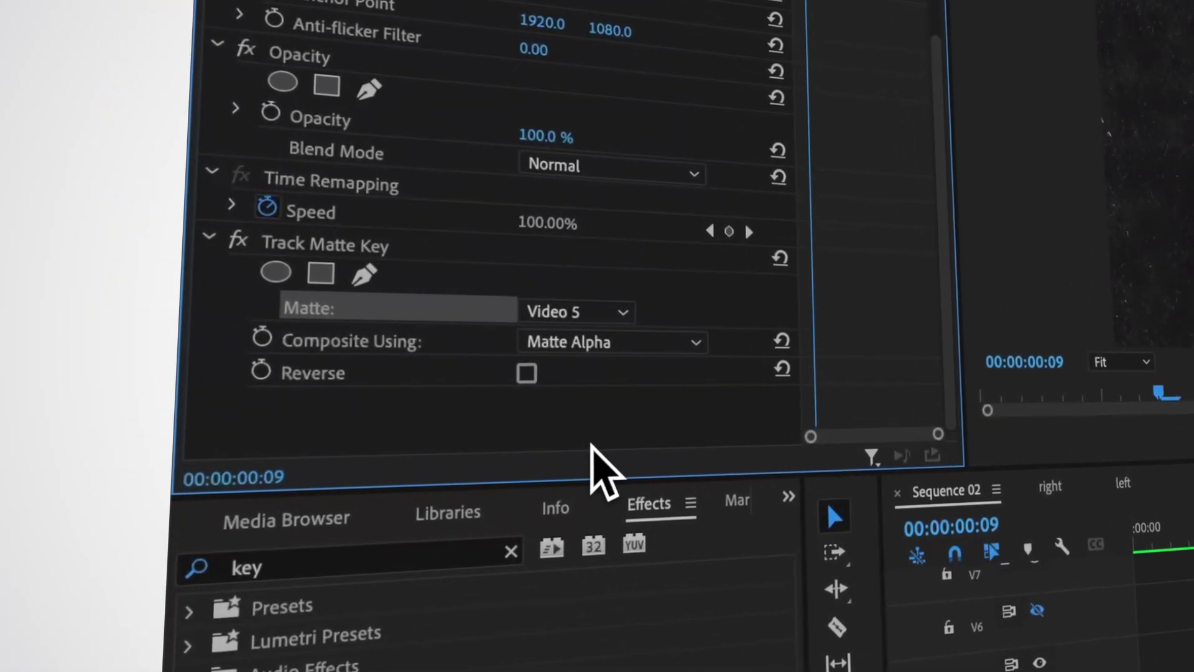
# Step: Composite the FOLD-2-TEXTURE-ANIMATED-LEFT.mov Track Matte Key using Matte Alpha and set the clip's blend mode to Linear Dodge (Add)
pyautogui.click(569, 342)
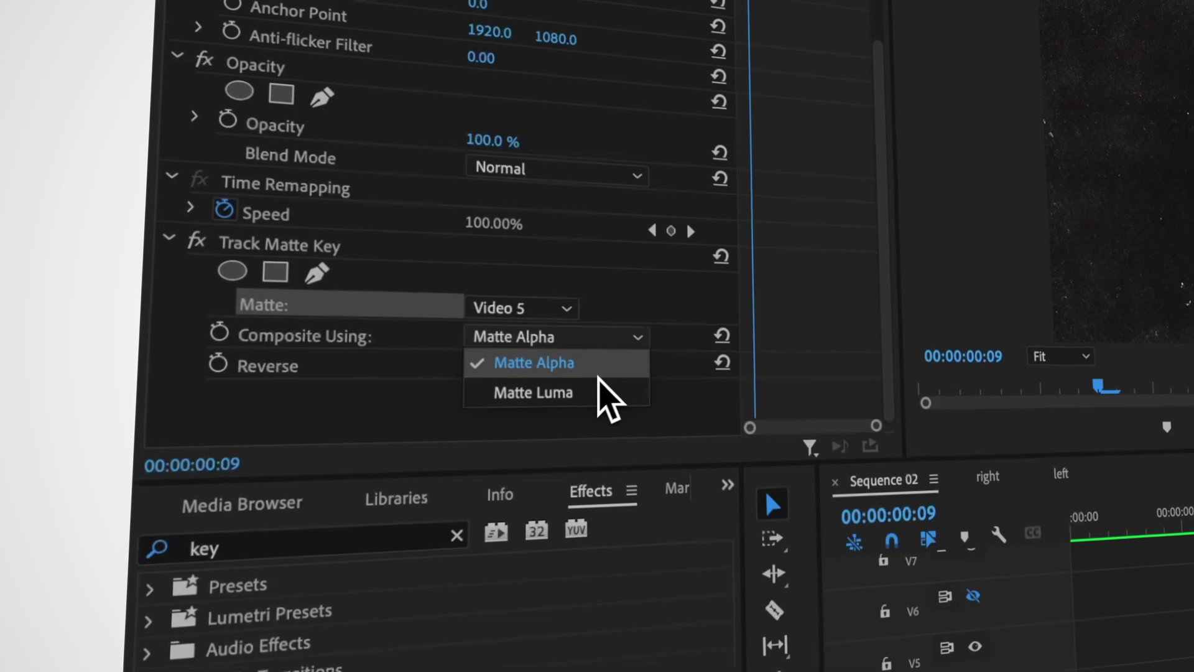
pyautogui.click(647, 375)
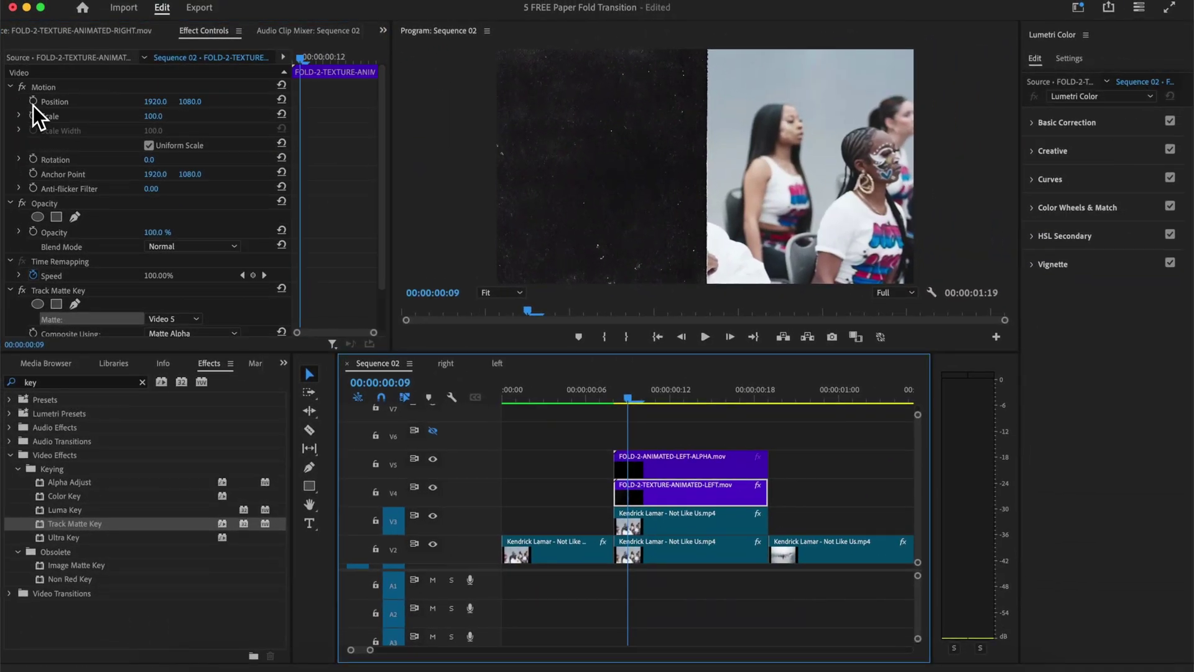
pyautogui.click(19, 79)
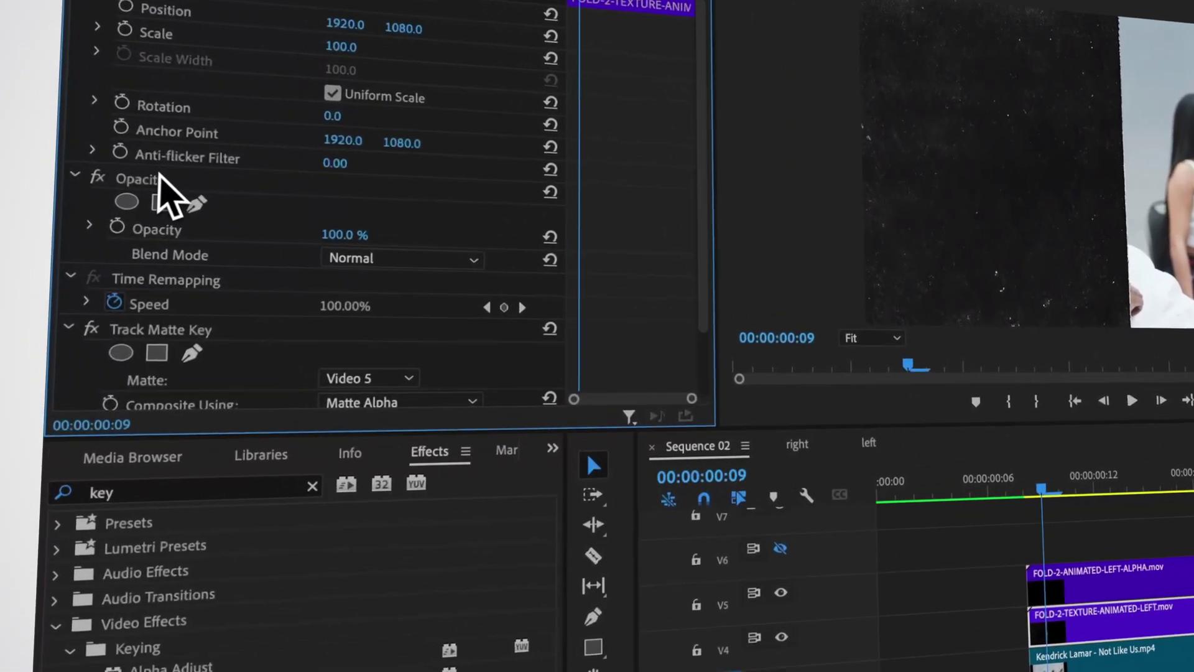
pyautogui.click(49, 204)
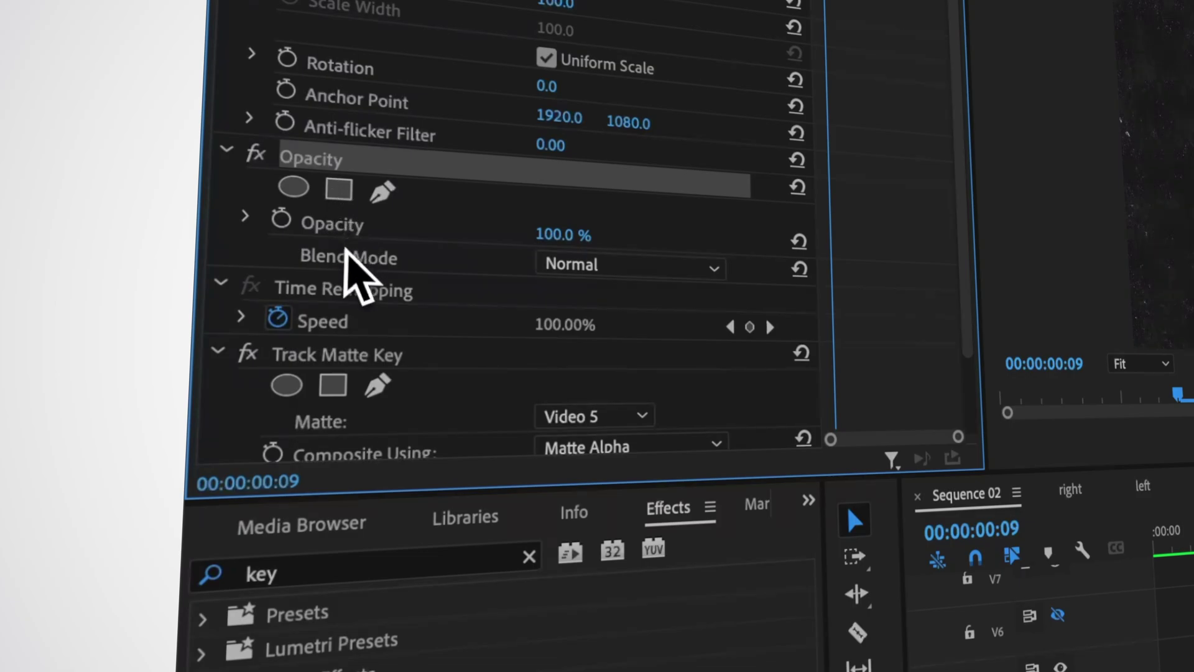
pyautogui.click(342, 260)
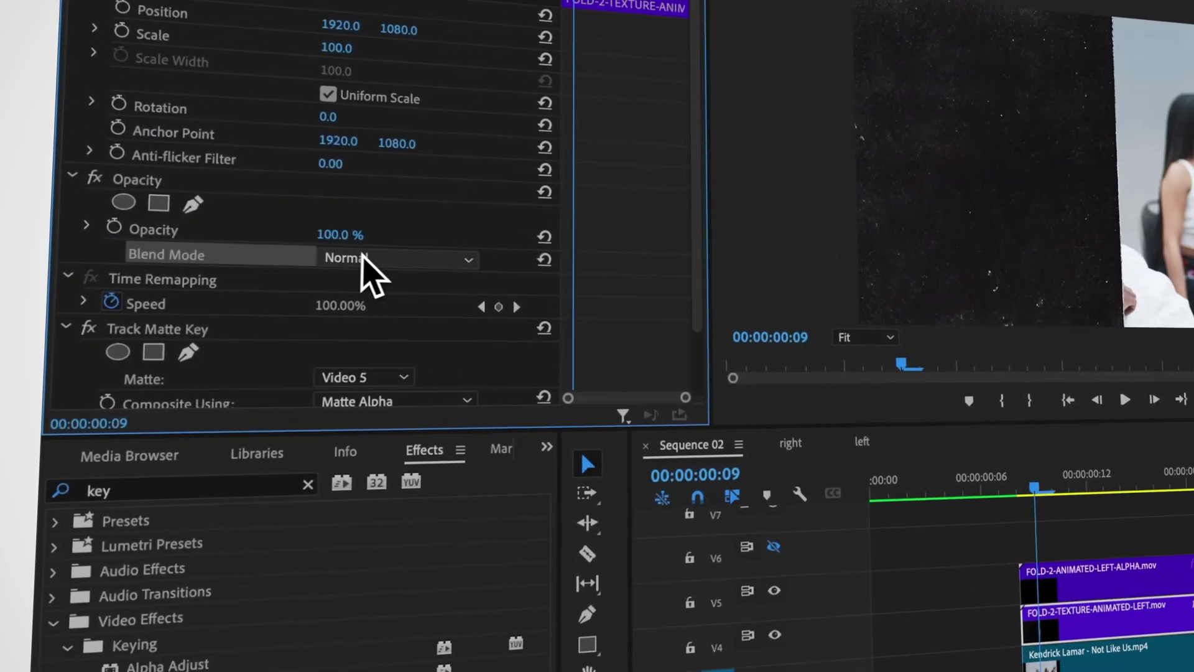
pyautogui.click(622, 265)
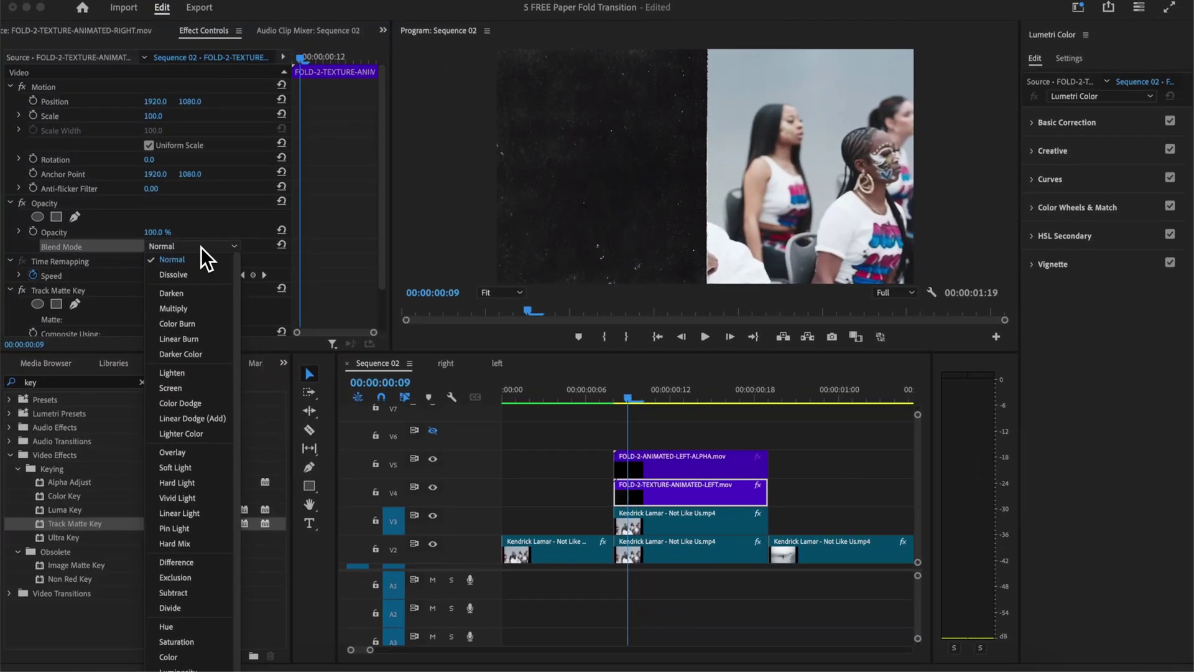
pyautogui.click(189, 418)
# Step: Nest the left alpha, left texture and duplicated video clips on V3 to V5 as a sequence named LEFT
pyautogui.moveTo(591, 423); pyautogui.dragTo(719, 521)
pyautogui.rightClick(701, 421)
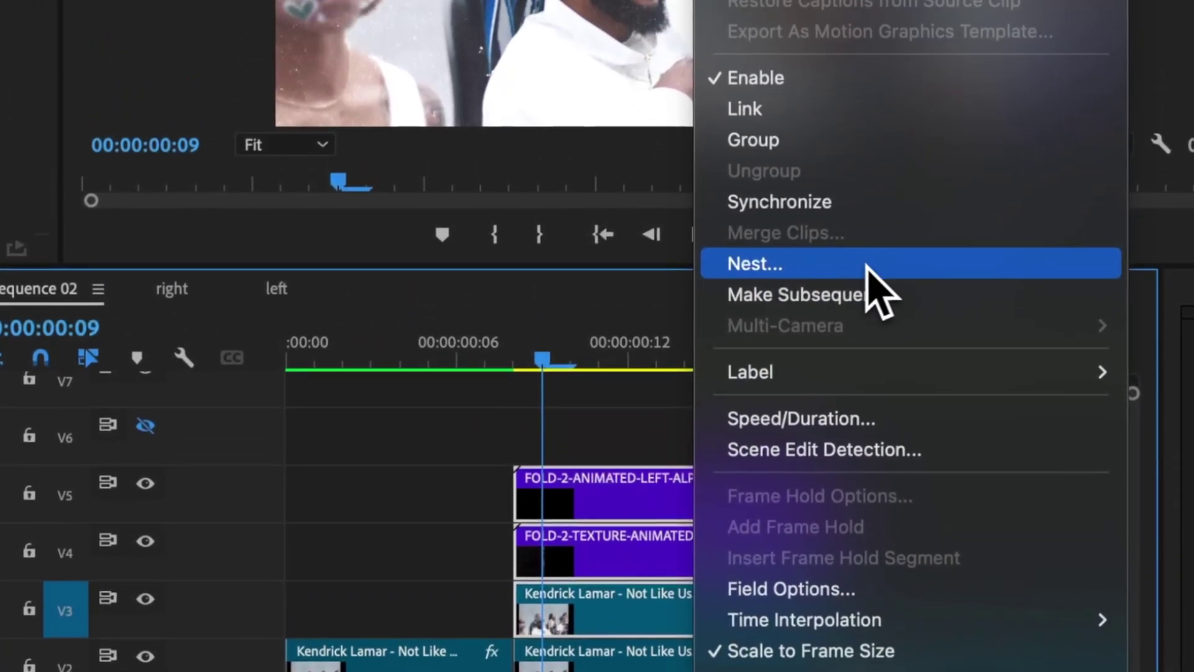
pyautogui.click(896, 207)
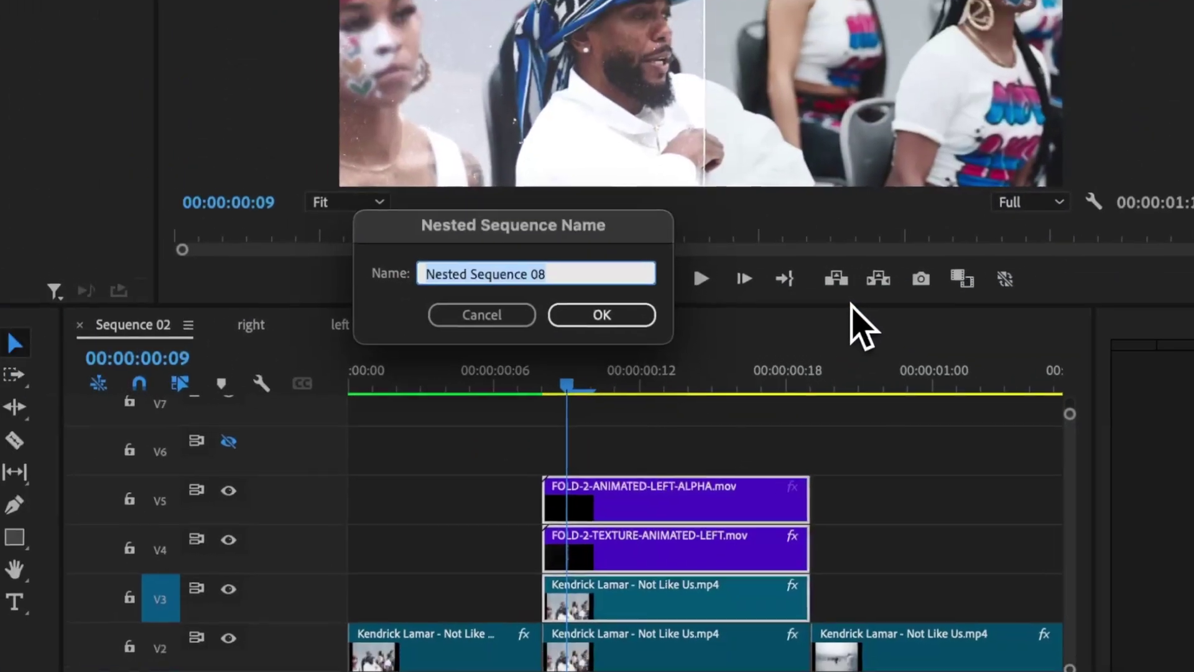
pyautogui.write('left')
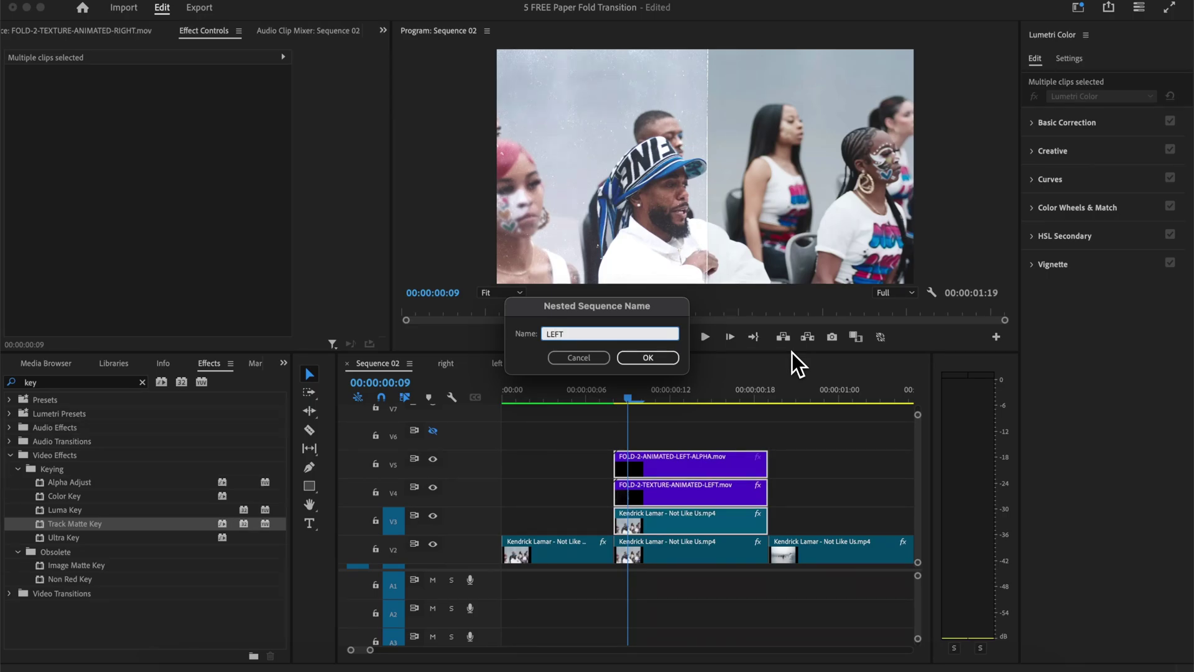
pyautogui.press('Return')
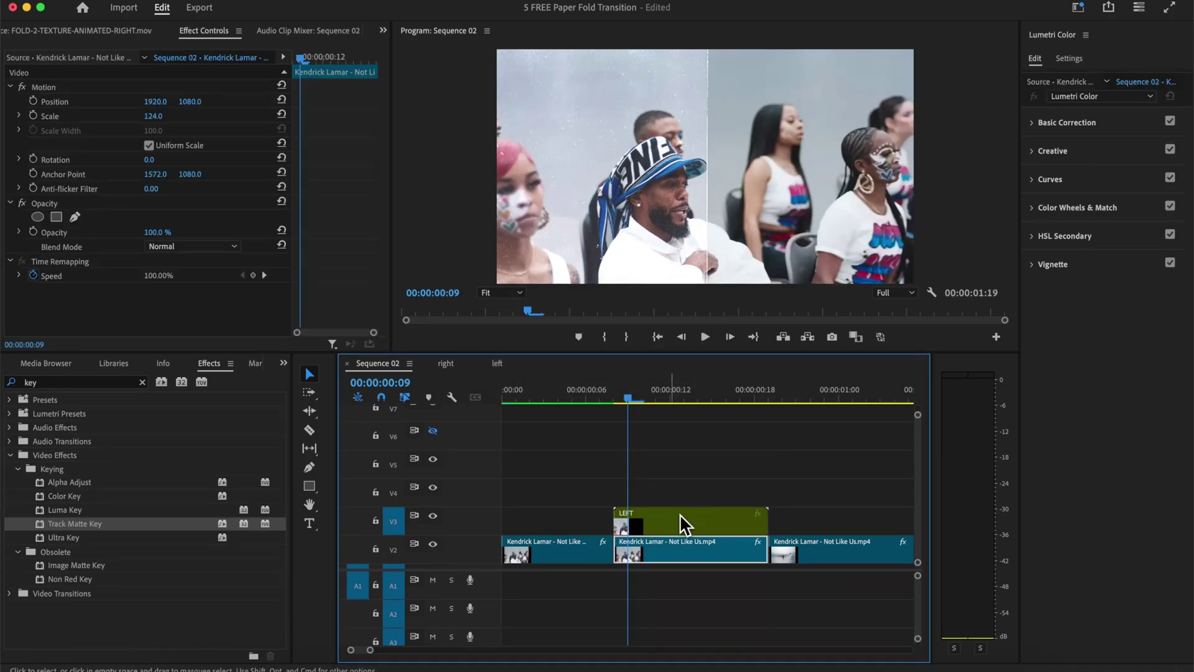
# Step: Duplicate the middle video section from V2 onto V4, directly above the LEFT nest
pyautogui.rightClick(658, 554)
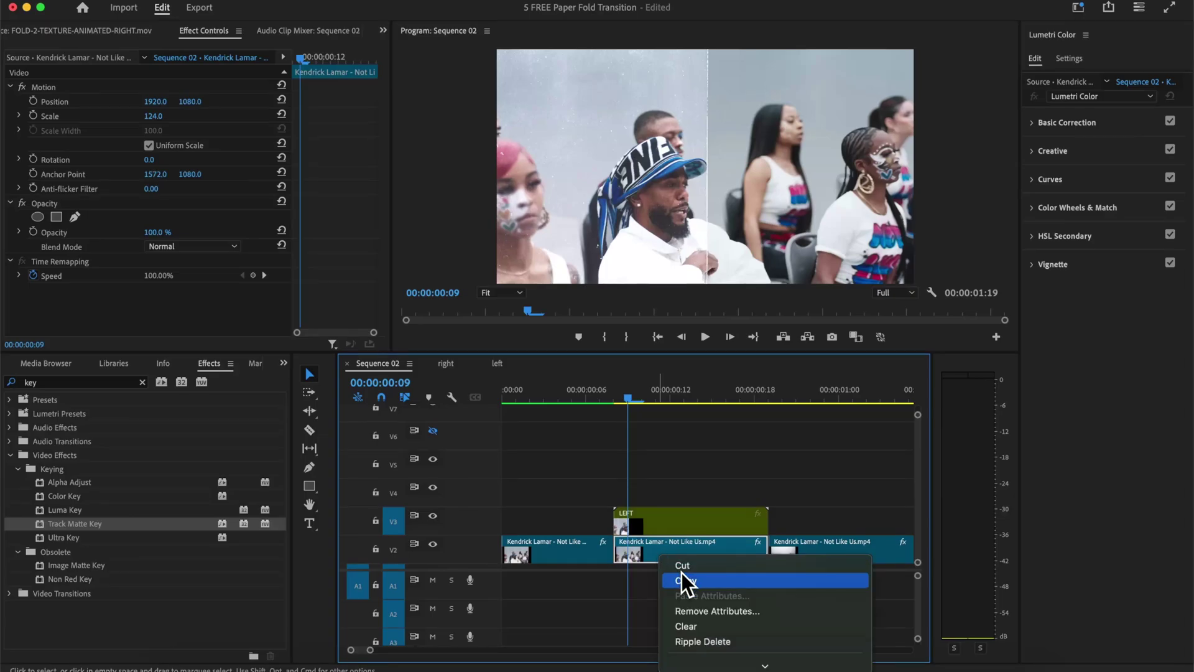
pyautogui.click(705, 583)
pyautogui.moveTo(697, 528); pyautogui.dragTo(685, 487)
pyautogui.click(673, 474)
pyautogui.click(667, 483)
pyautogui.click(616, 468)
# Step: Place FOLD-2-TEXTURE-ANIMATED-RIGHT.mov from the PAPER FOLD TRANSITION 2 bin on V5 and FOLD-2-ANIMATED-RIGHT-ALPHA.mov on V6, aligned with the V4 clip's start
pyautogui.click(57, 363)
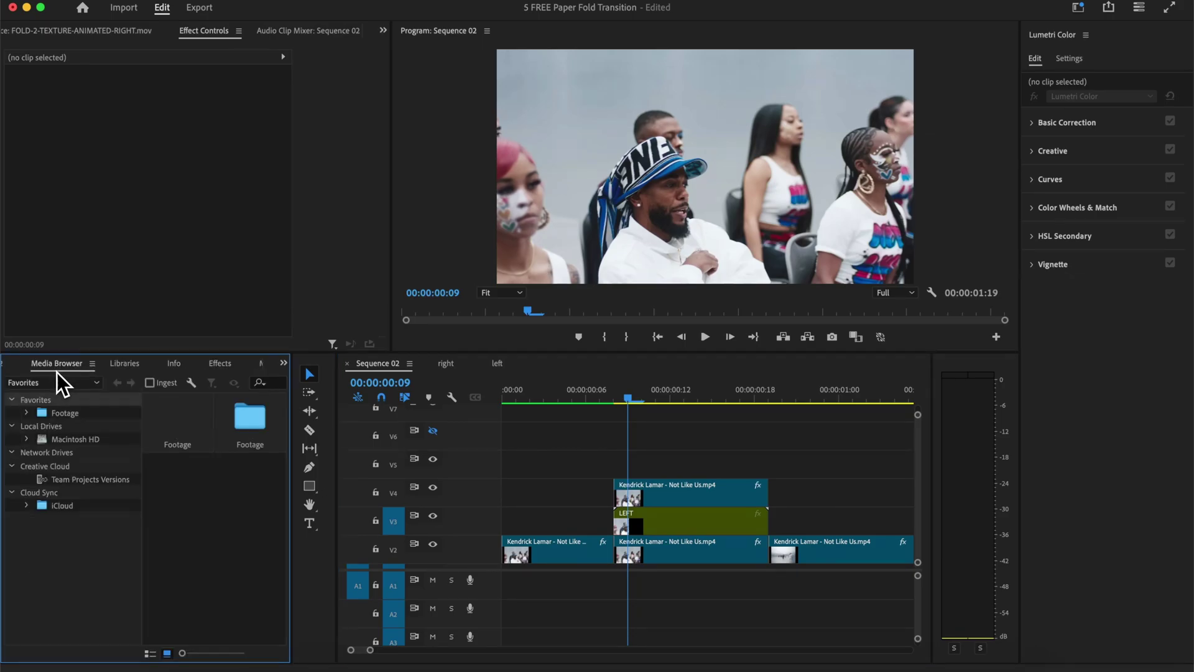
pyautogui.click(17, 364)
pyautogui.click(132, 510)
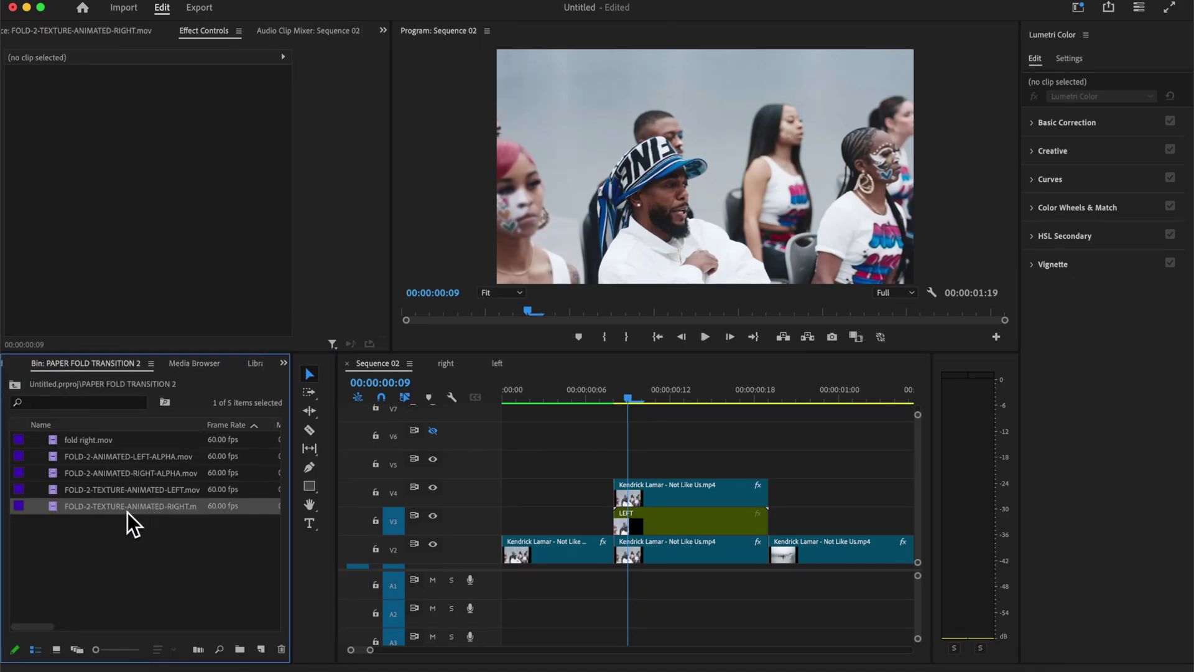
pyautogui.moveTo(193, 513); pyautogui.dragTo(616, 470)
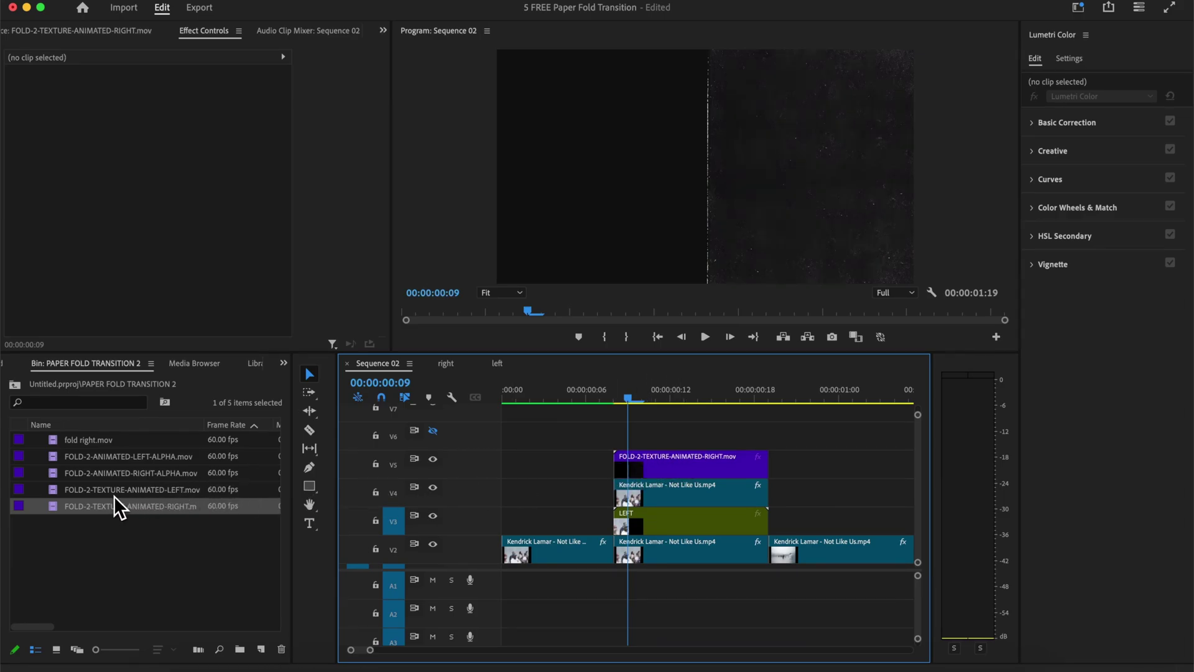
pyautogui.click(107, 475)
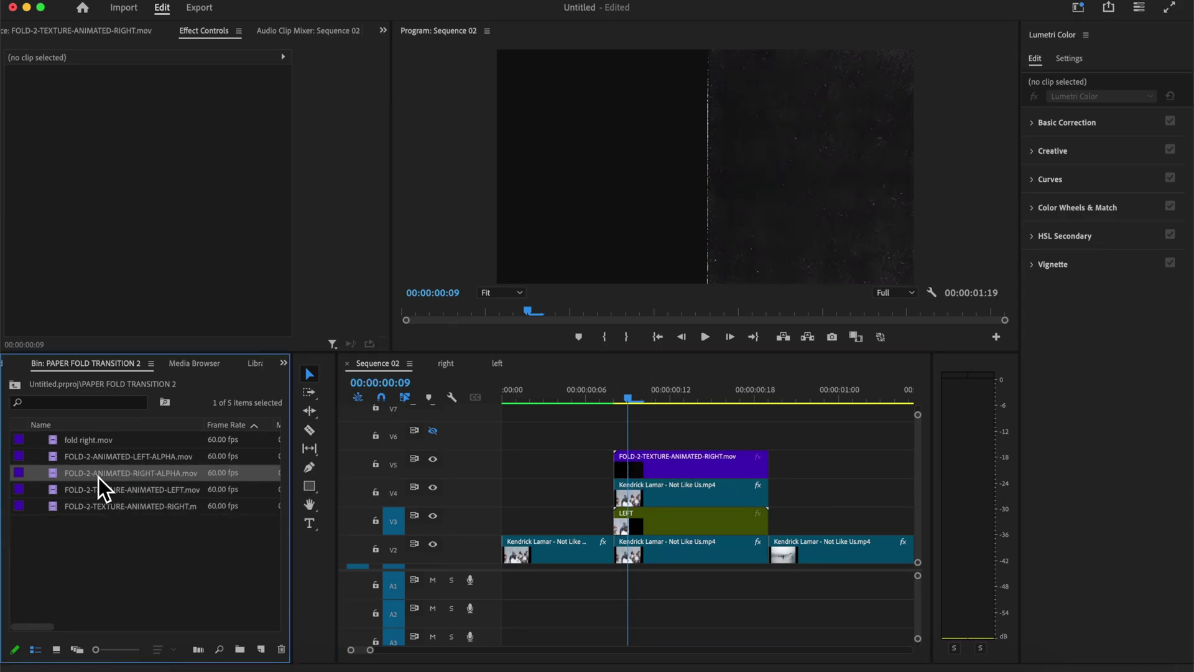
pyautogui.moveTo(98, 476); pyautogui.dragTo(525, 445)
pyautogui.moveTo(619, 446); pyautogui.dragTo(618, 445)
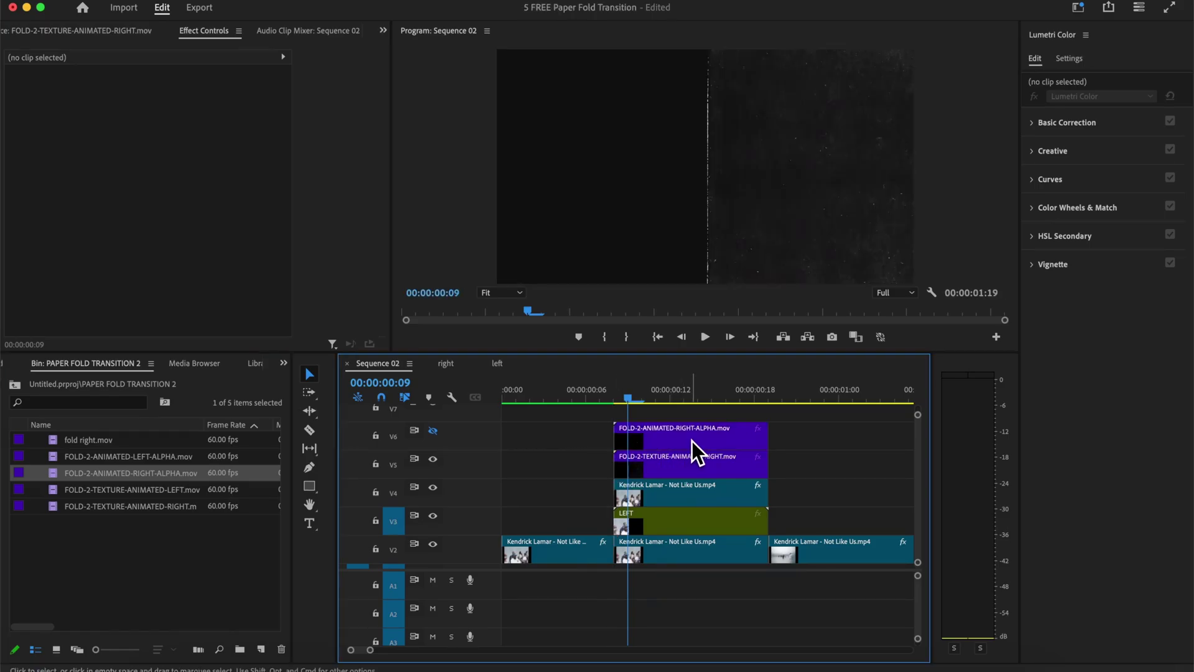
# Step: Apply the Track Matte Key effect to the duplicated video section on V4
pyautogui.click(677, 493)
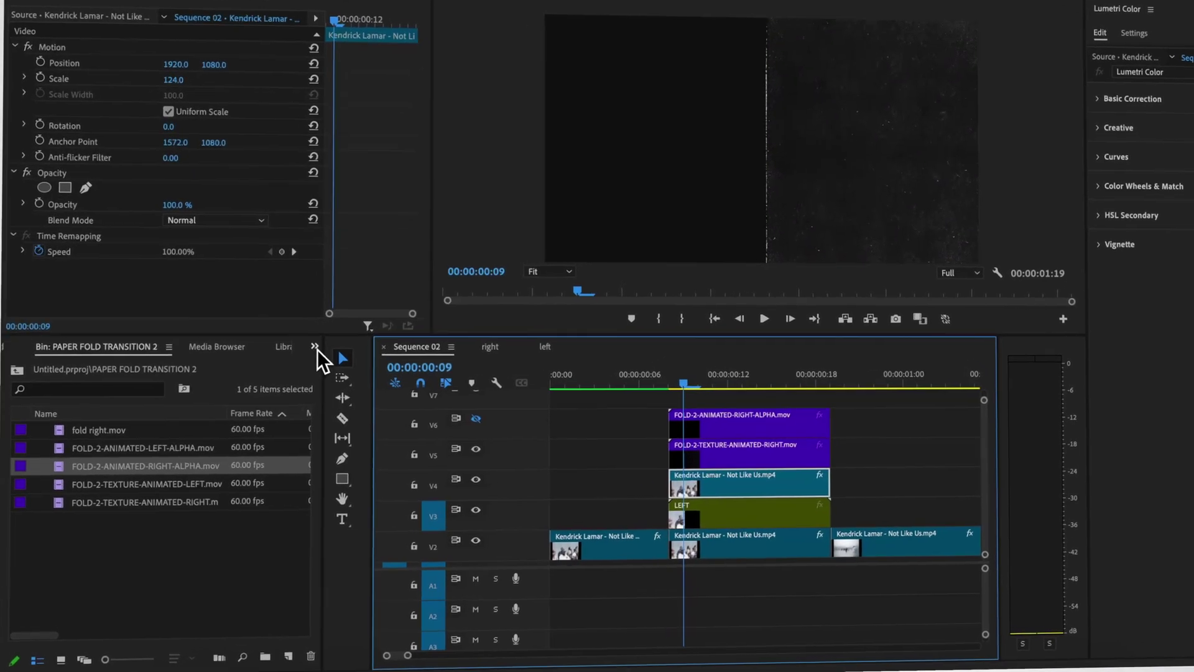
pyautogui.click(314, 347)
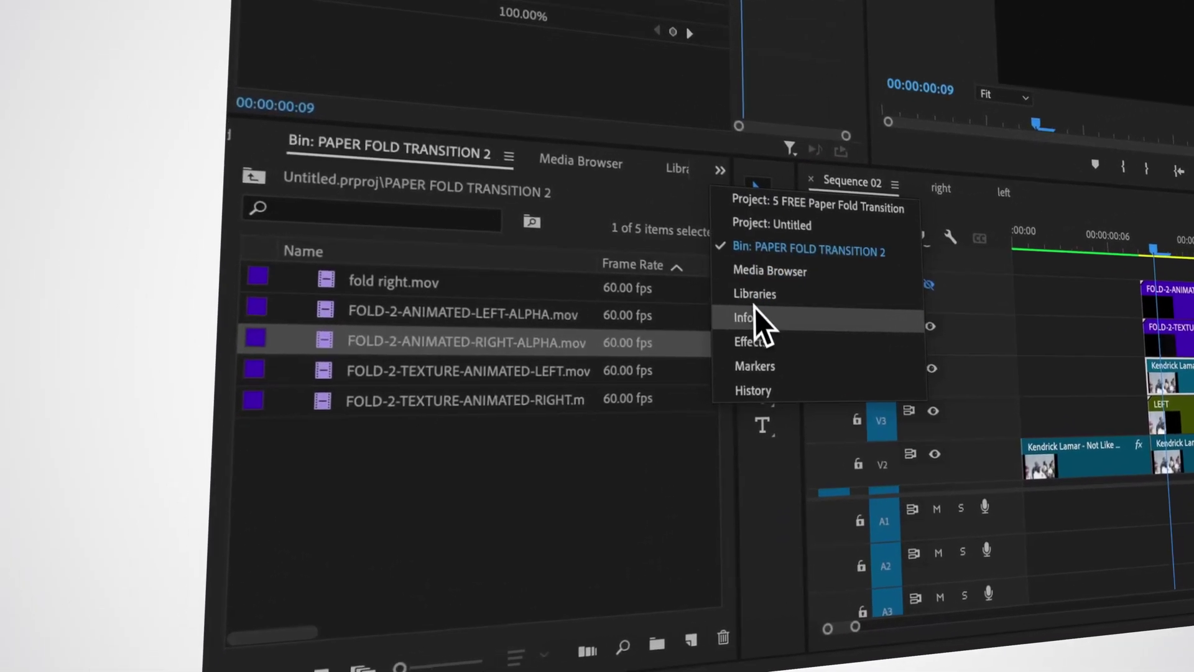
pyautogui.click(347, 457)
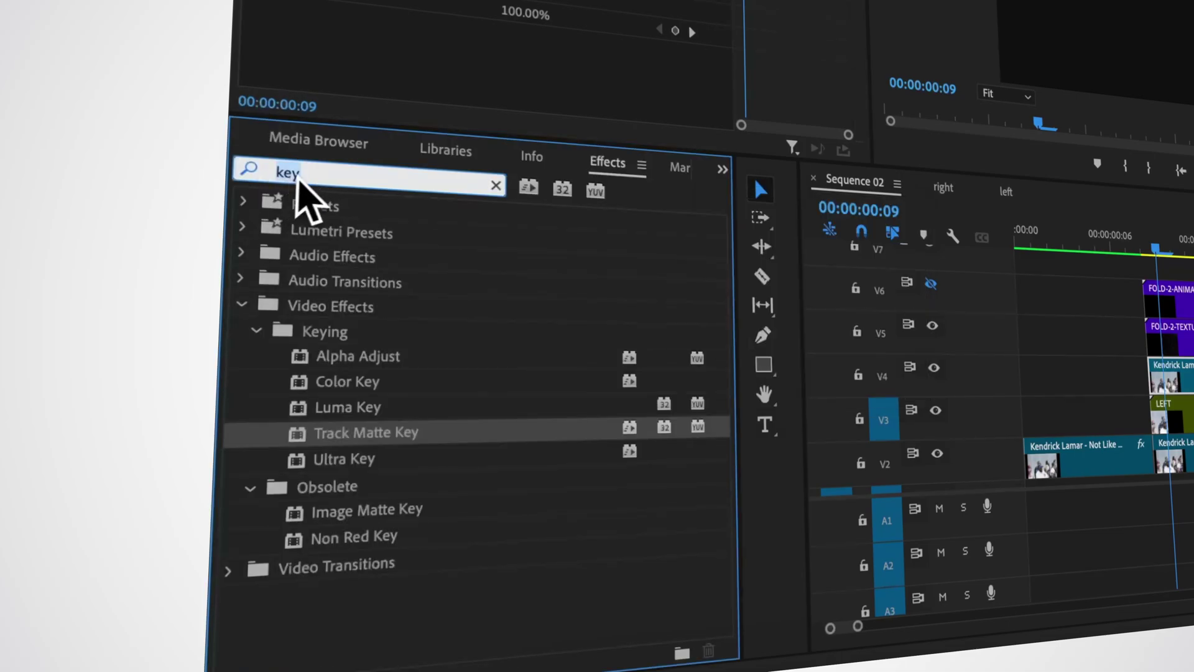
pyautogui.click(281, 307)
pyautogui.click(335, 333)
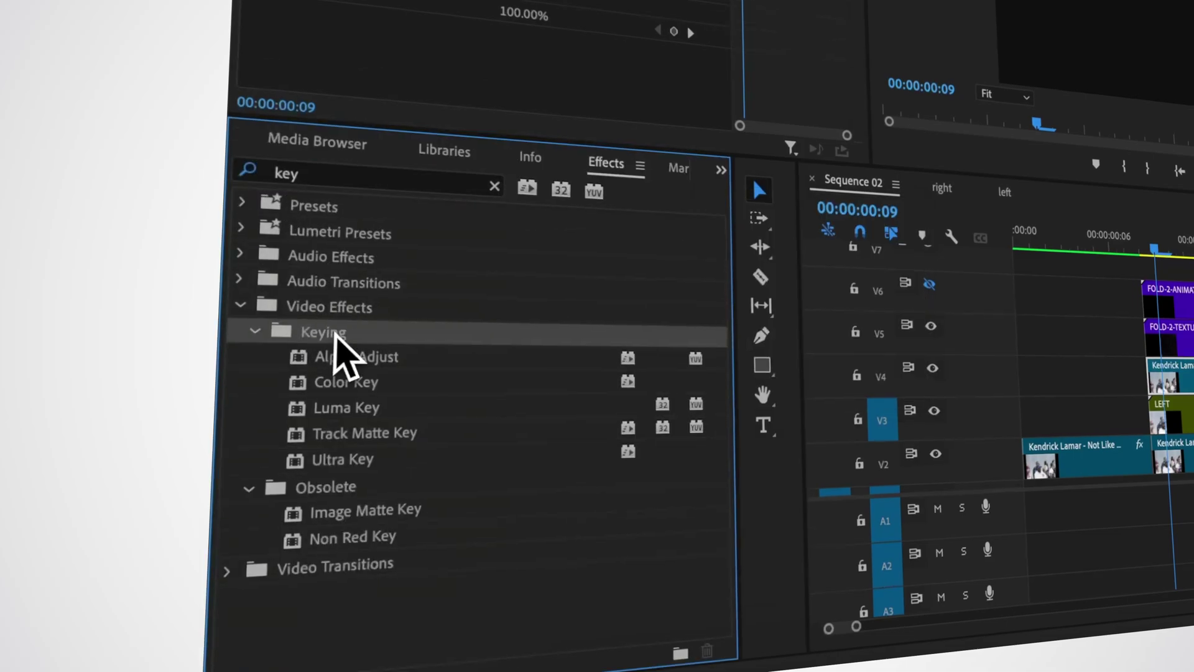
pyautogui.click(367, 436)
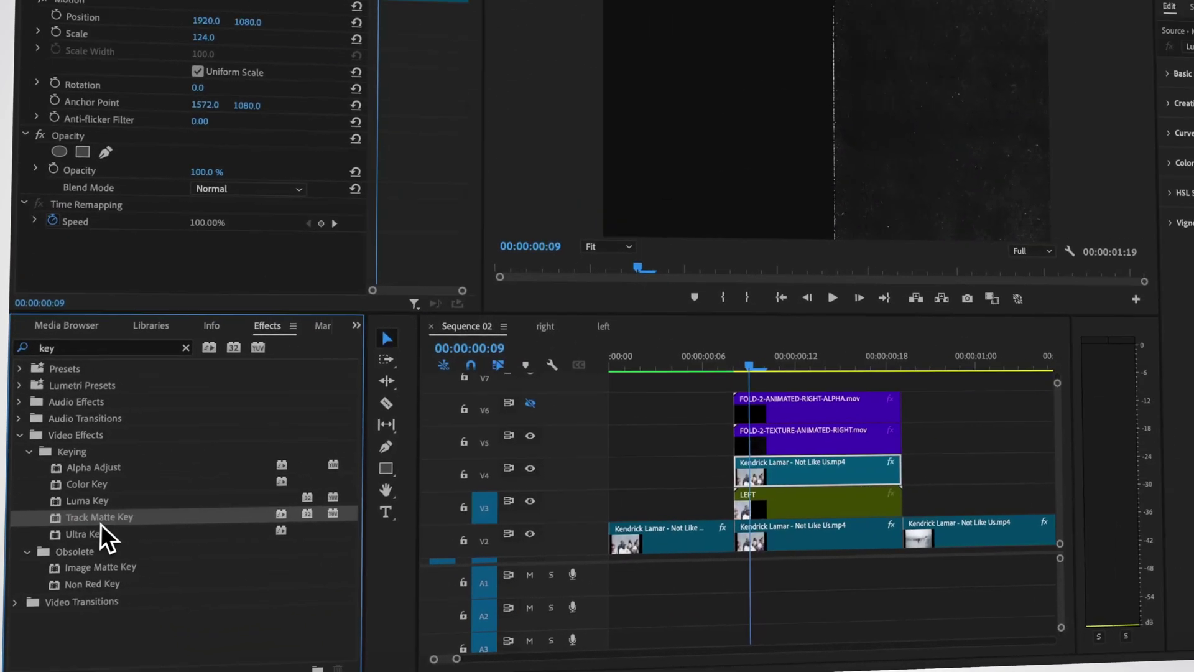
pyautogui.moveTo(131, 518); pyautogui.dragTo(652, 485)
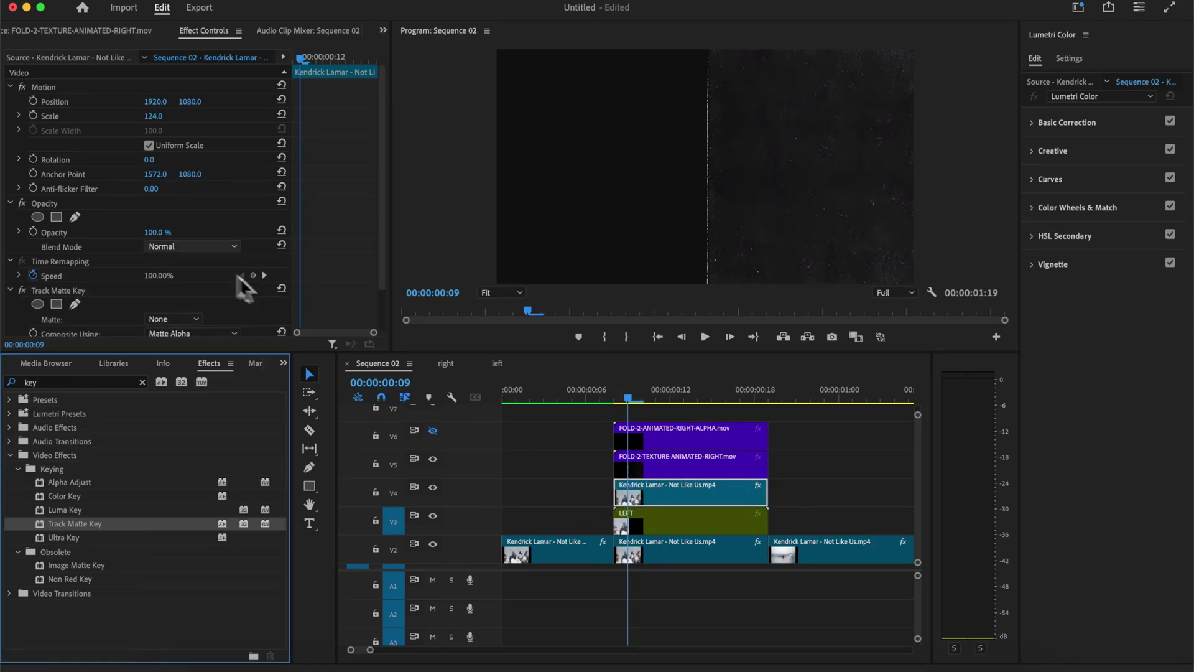
# Step: Set the matte of the V4 section's Track Matte Key to Video 6, composited using Matte Alpha
pyautogui.scroll(-3, 170, 264)
pyautogui.click(163, 270)
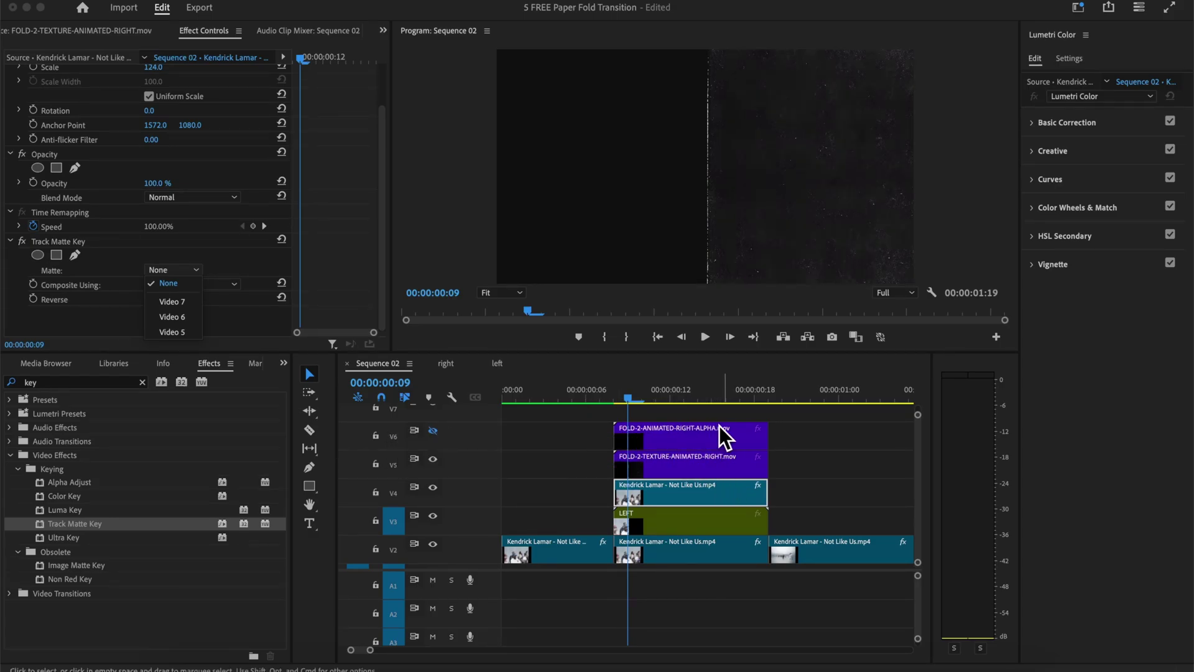
pyautogui.click(172, 316)
pyautogui.click(179, 286)
pyautogui.click(178, 298)
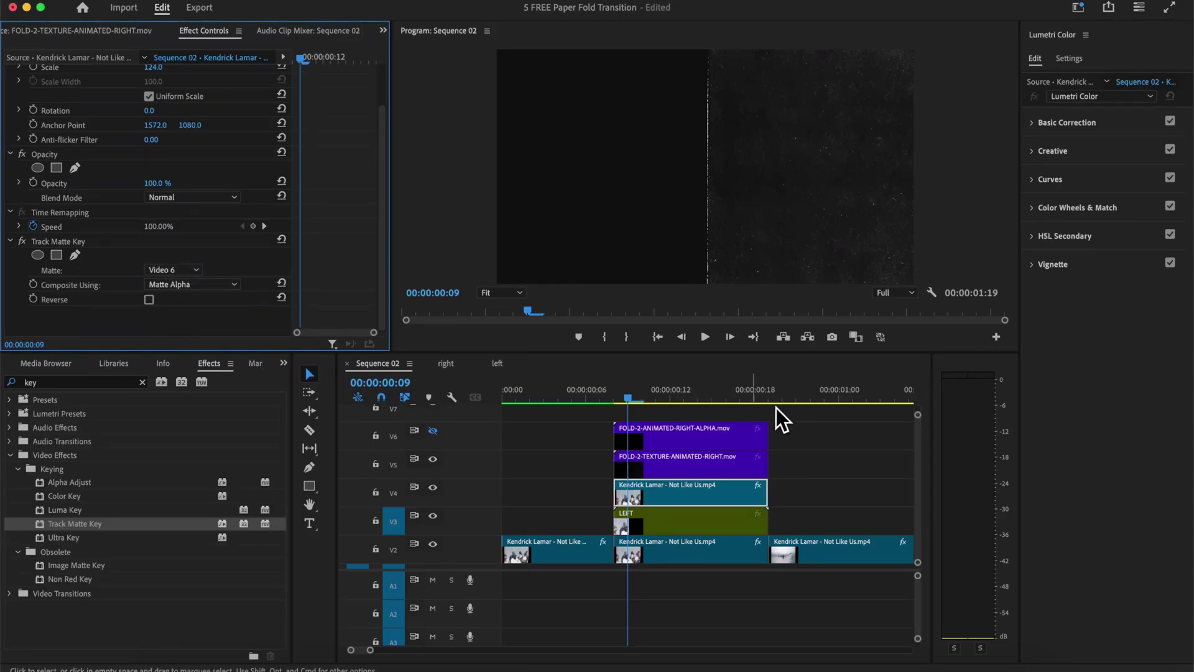
# Step: Apply Track Matte Key to FOLD-2-TEXTURE-ANIMATED-RIGHT.mov on V5 and set its matte to Video 6 with Matte Alpha
pyautogui.click(681, 464)
pyautogui.moveTo(155, 530); pyautogui.dragTo(437, 493)
pyautogui.moveTo(650, 465); pyautogui.dragTo(670, 461)
pyautogui.scroll(-1, 187, 298)
pyautogui.click(173, 270)
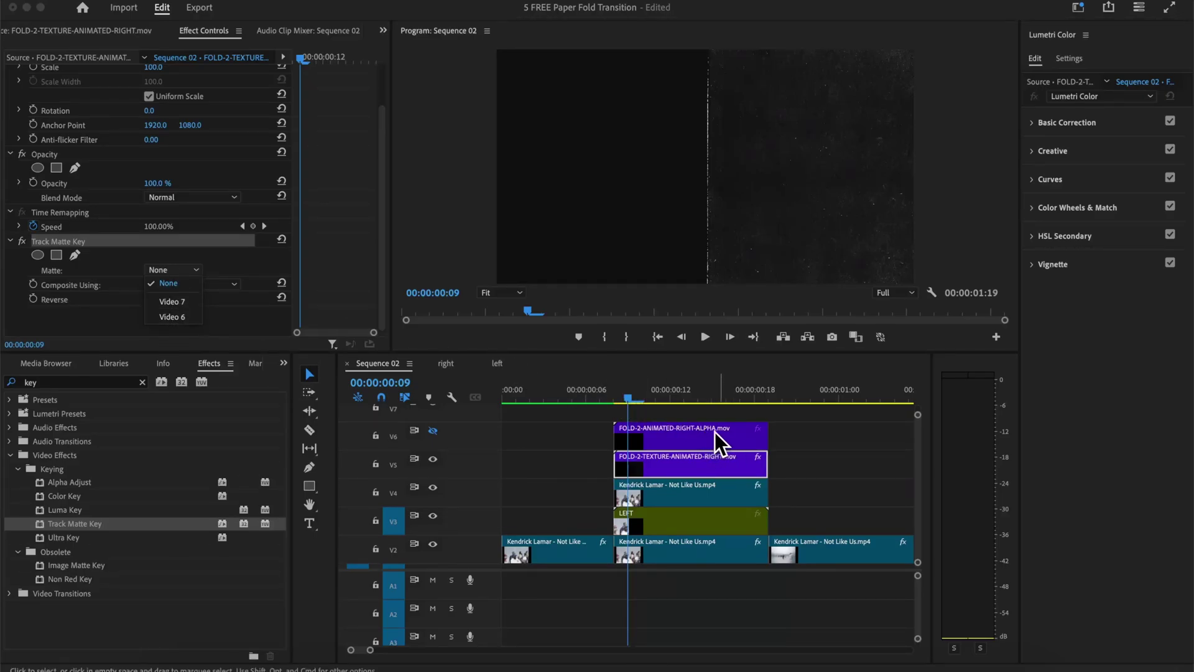
pyautogui.click(172, 316)
pyautogui.click(180, 285)
pyautogui.click(172, 296)
# Step: Set the blend mode of FOLD-2-TEXTURE-ANIMATED-RIGHT.mov to Linear Dodge (Add) and scrub through the fold to check it
pyautogui.click(657, 462)
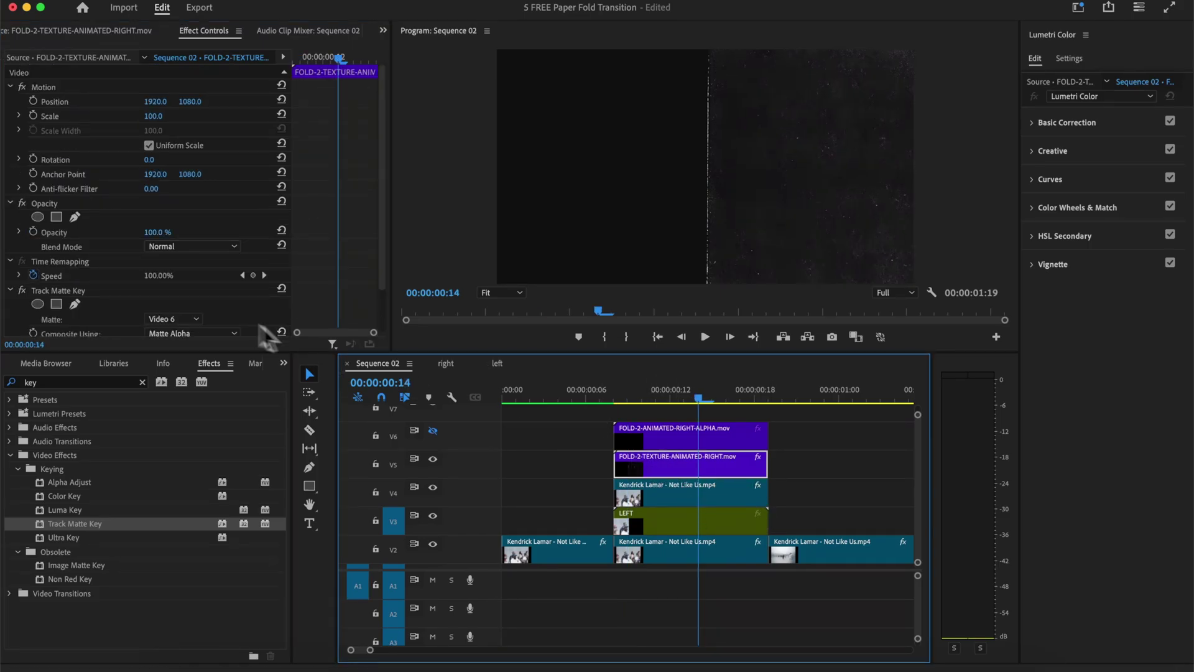
pyautogui.click(166, 247)
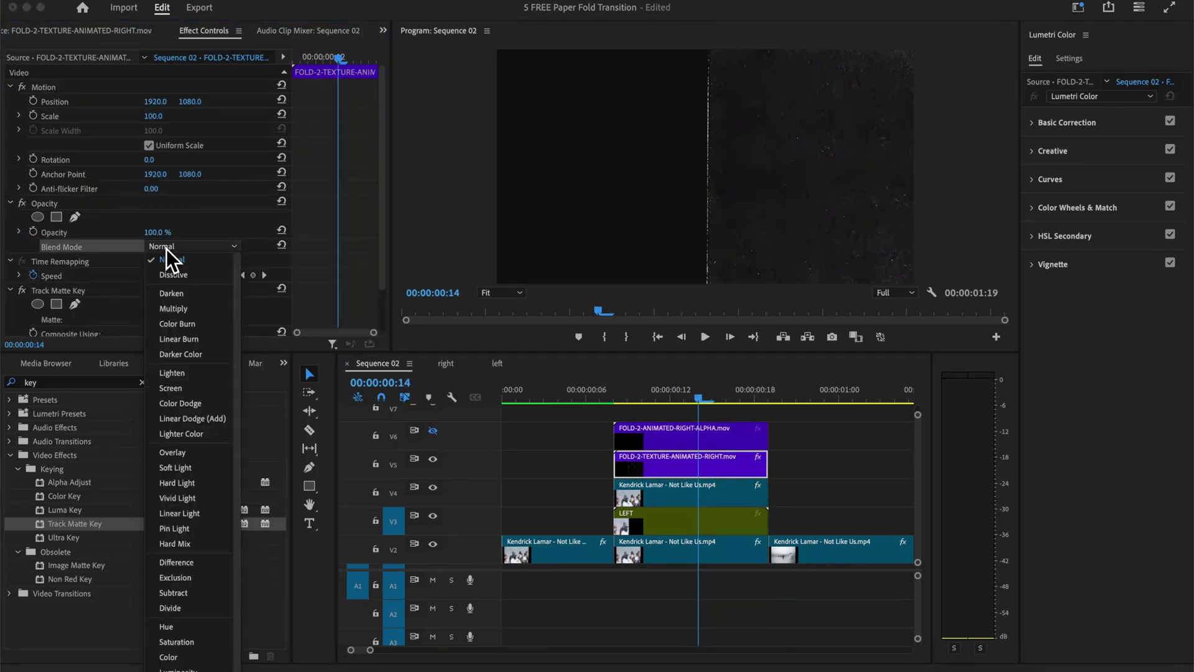
pyautogui.click(192, 419)
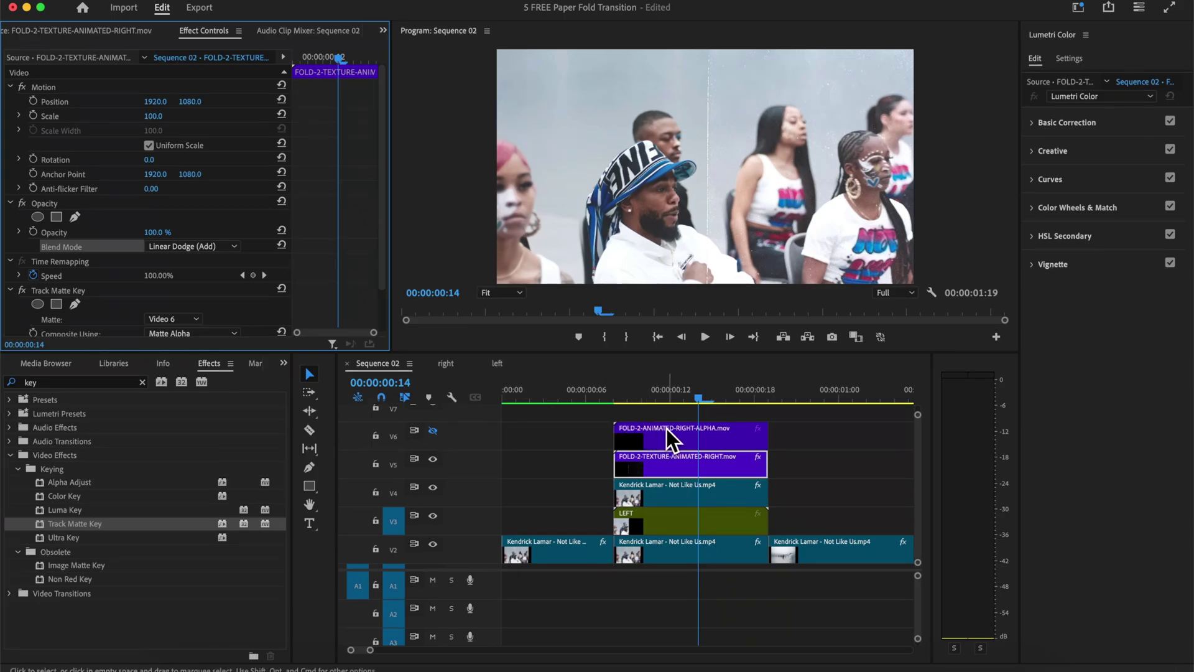
pyautogui.moveTo(698, 407); pyautogui.dragTo(727, 408)
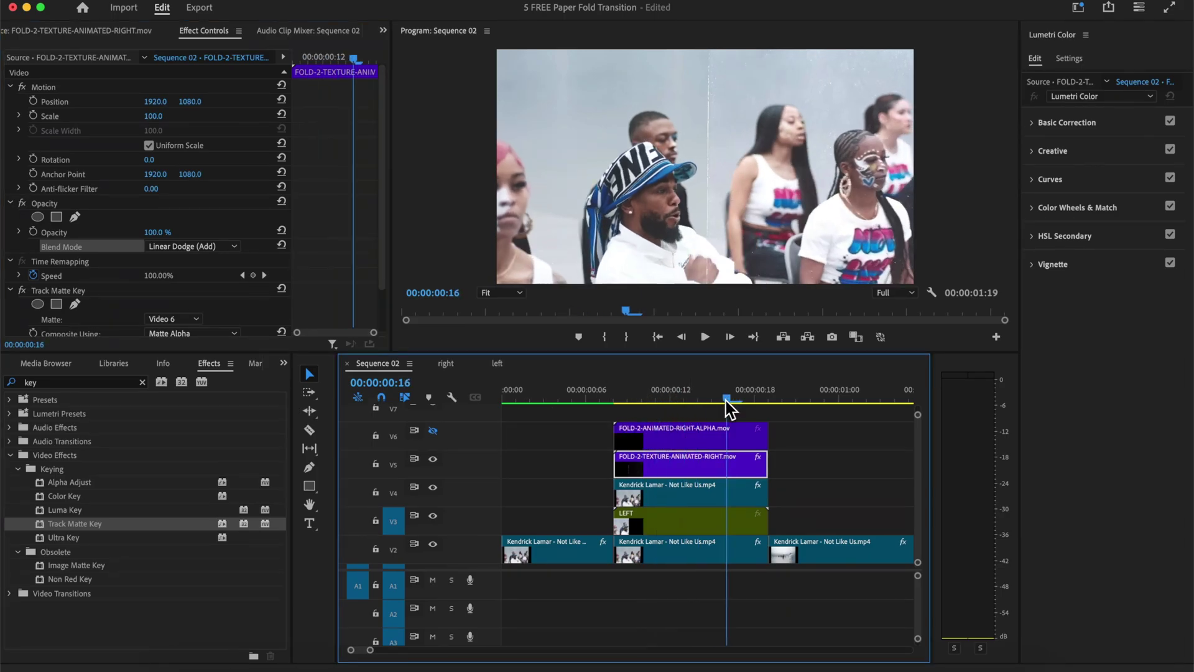
# Step: Nest the right alpha, right texture and video clips on V4 to V6 as a sequence named RIGHT
pyautogui.click(666, 430)
pyautogui.click(673, 489)
pyautogui.moveTo(584, 456); pyautogui.dragTo(706, 492)
pyautogui.rightClick(706, 492)
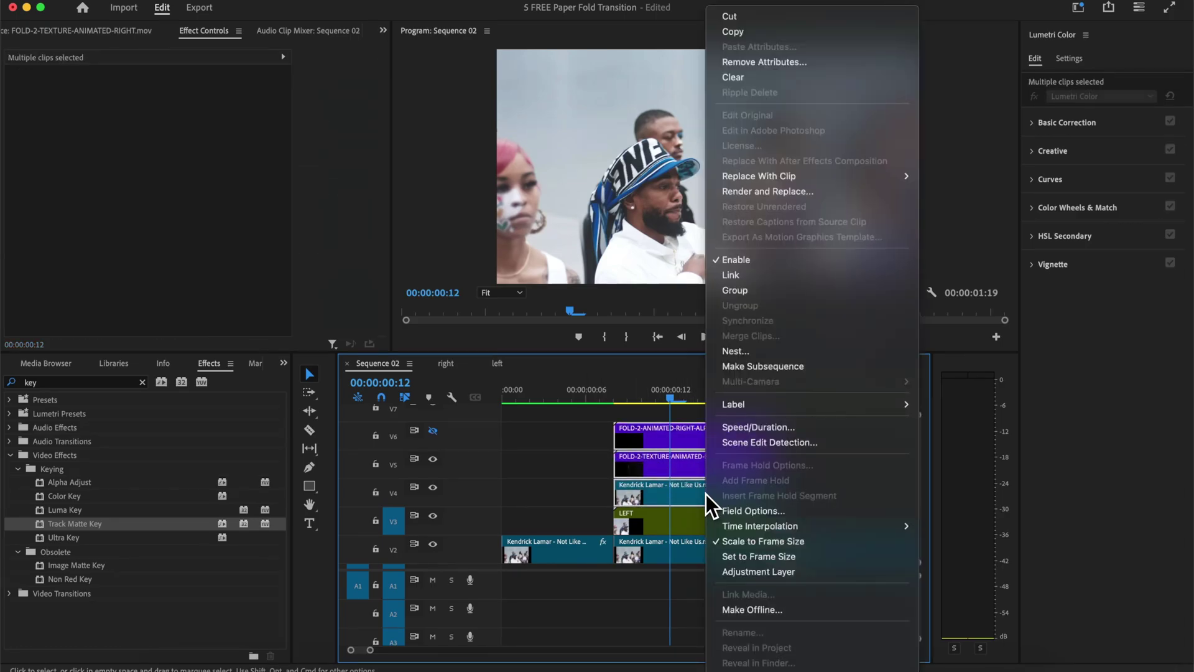
pyautogui.click(819, 352)
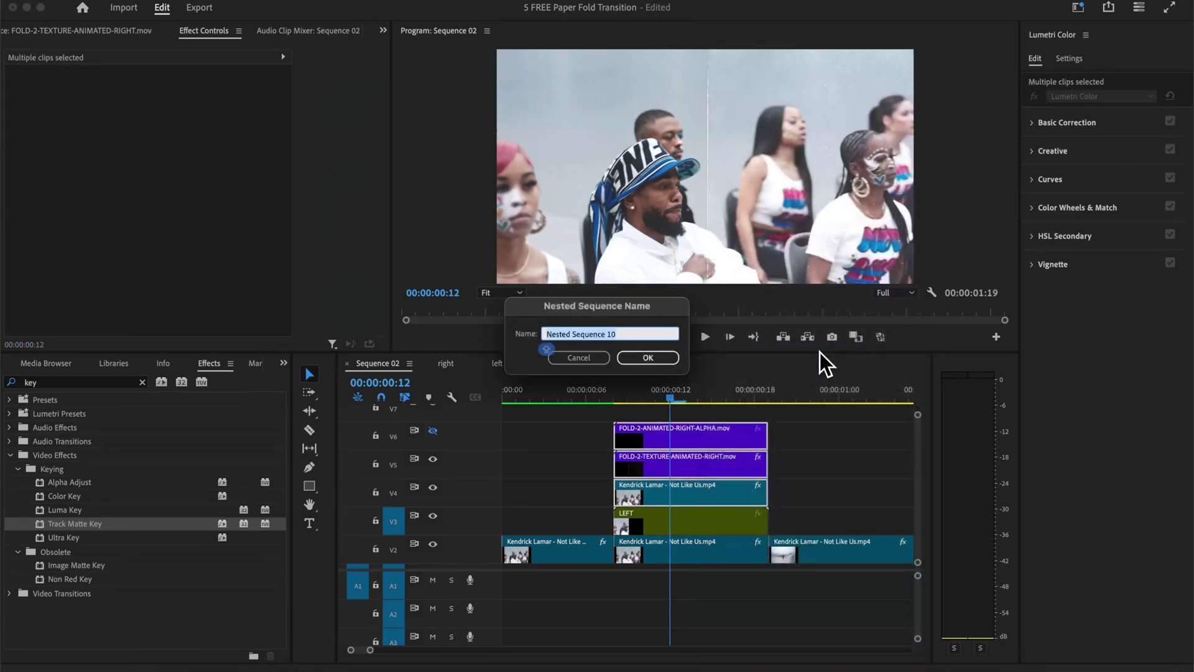
pyautogui.write('RIGHT')
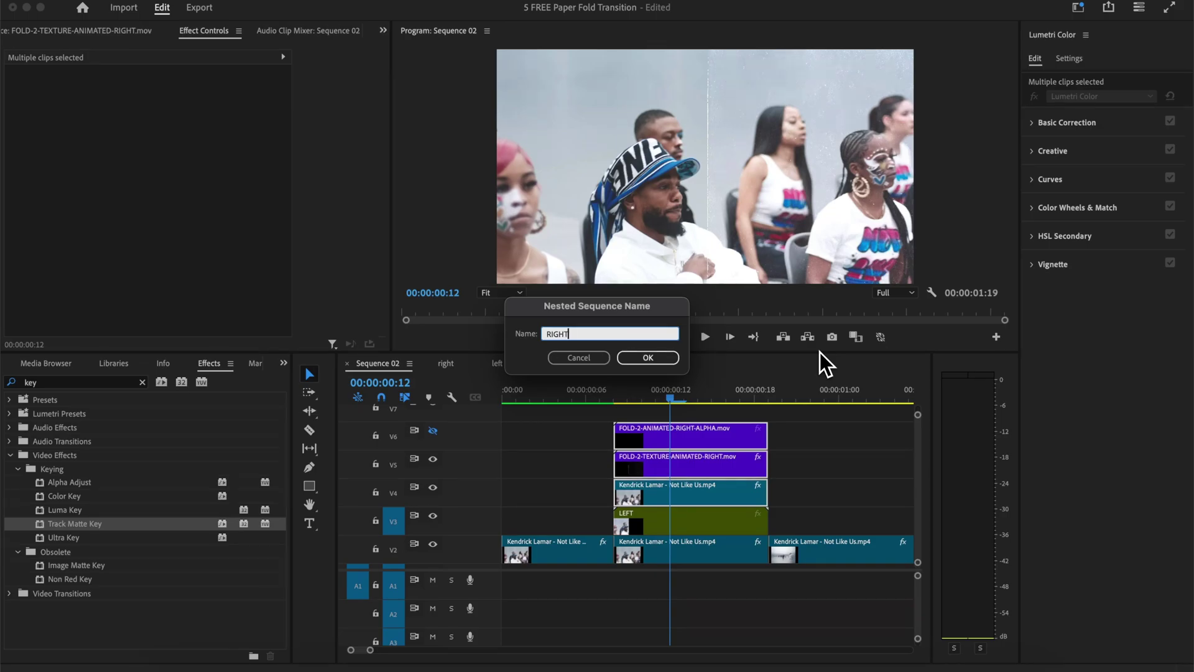
pyautogui.press('Return')
# Step: Hide track V4 and add a starting Position keyframe to the LEFT nest at 00:00:00:08
pyautogui.click(653, 525)
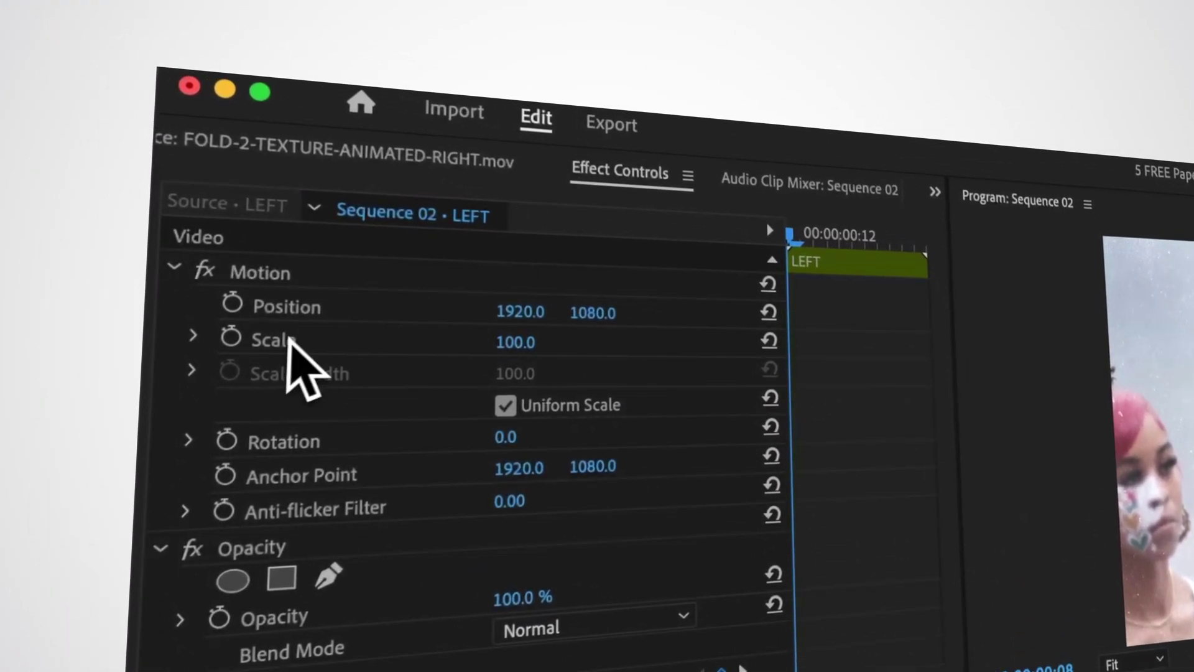
pyautogui.click(304, 307)
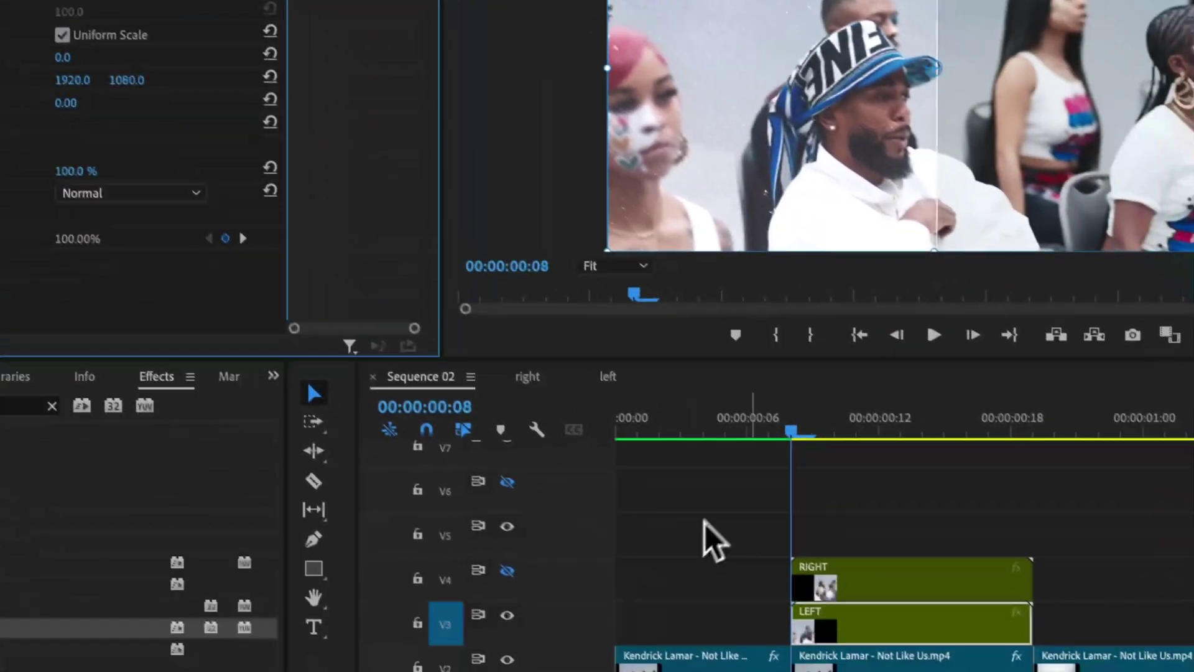
pyautogui.moveTo(980, 569)
pyautogui.mouseDown()
pyautogui.moveTo(990, 577)
pyautogui.moveTo(985, 567)
pyautogui.mouseUp()
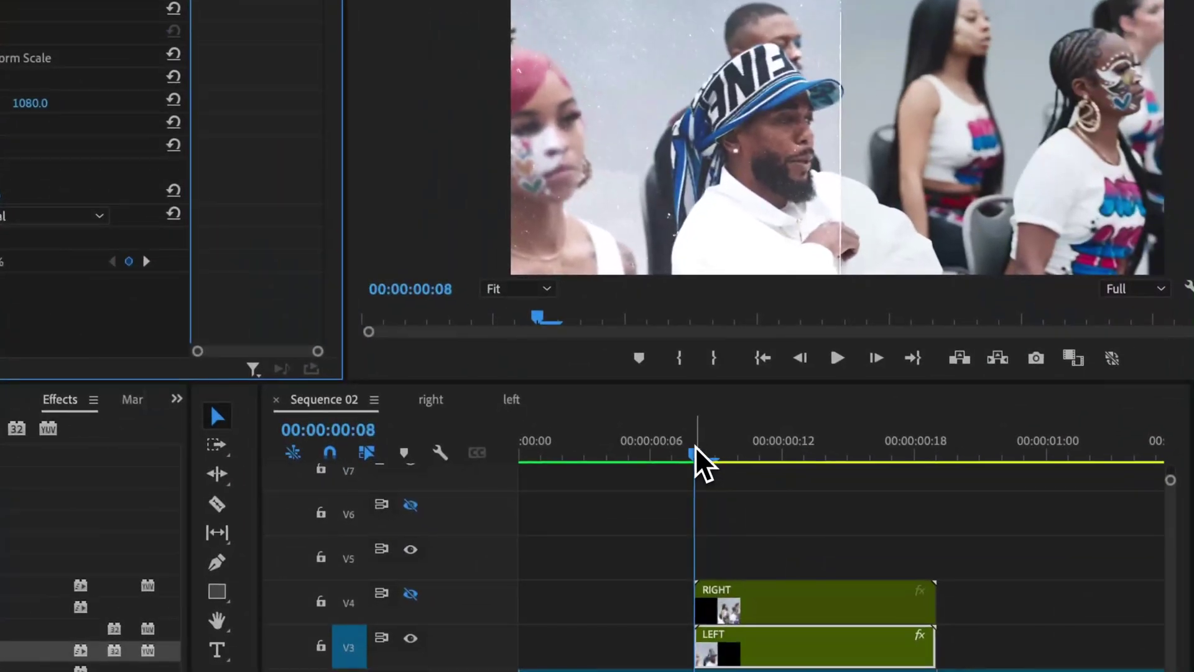
# Step: Keyframe the LEFT nest's horizontal position to -98.0 at 00:00:00:18 so it slides out of frame
pyautogui.moveTo(717, 473); pyautogui.dragTo(940, 480)
pyautogui.moveTo(761, 405); pyautogui.dragTo(774, 405)
pyautogui.press('Left')
pyautogui.moveTo(186, 102); pyautogui.dragTo(155, 102)
pyautogui.hotkey('ctrl', 'z')
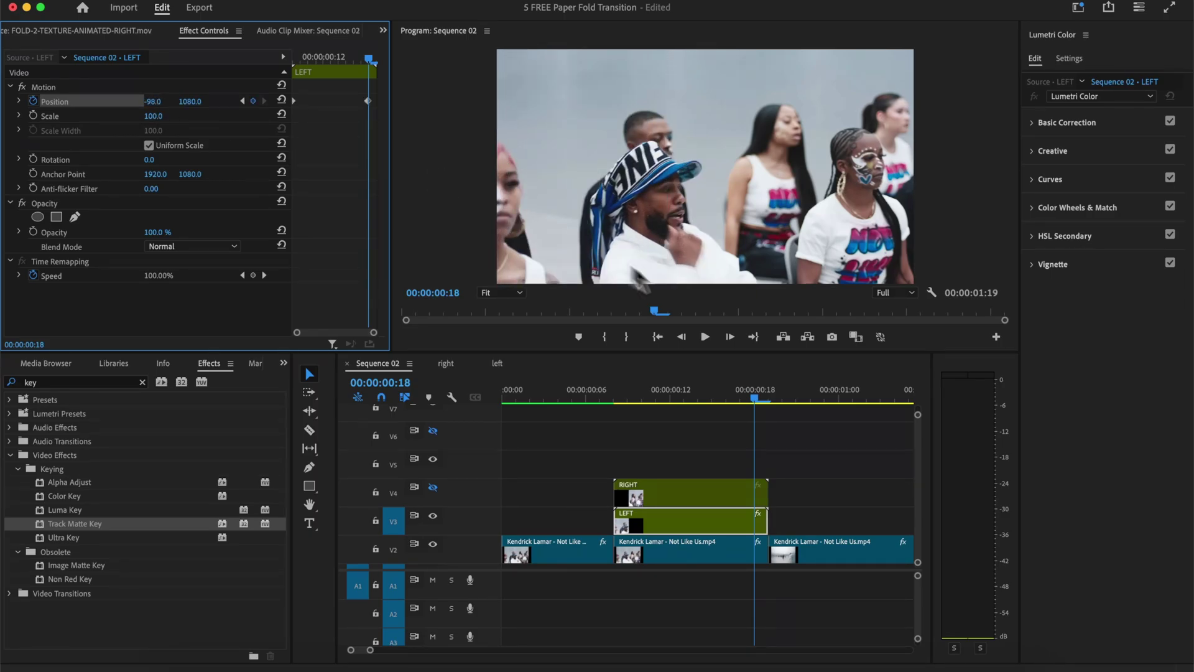
# Step: Show track V4 again and keyframe the RIGHT nest's Position from its start to its last frame so it slides off to the right
pyautogui.click(713, 397)
pyautogui.moveTo(699, 396); pyautogui.dragTo(617, 398)
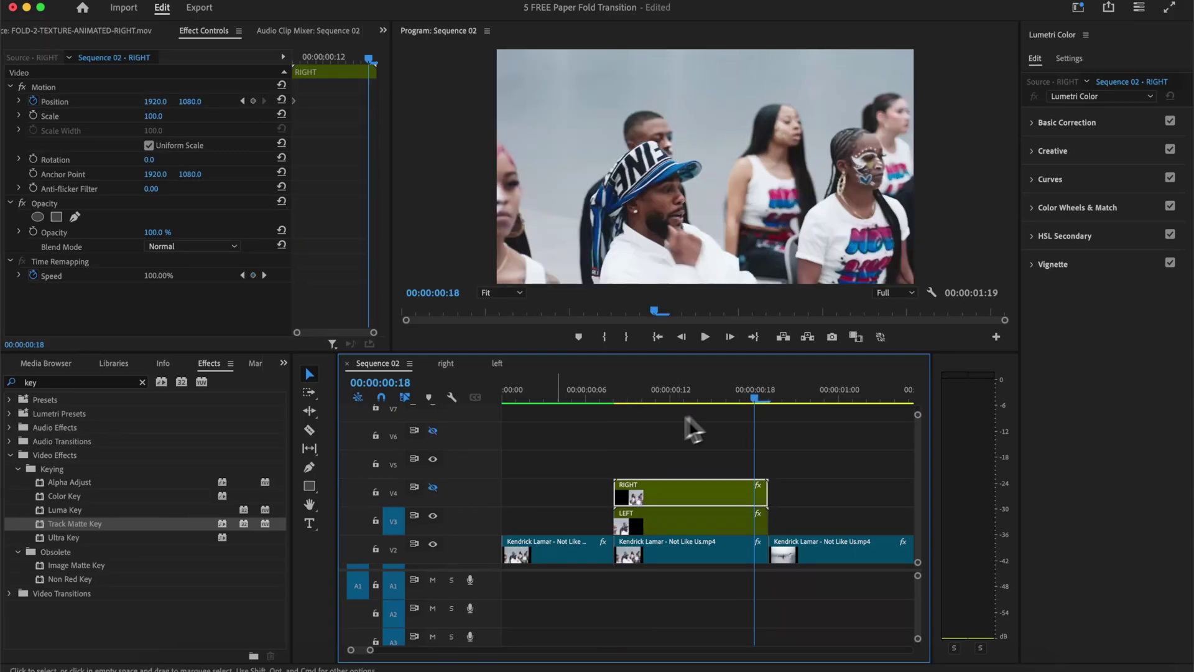
pyautogui.click(434, 490)
pyautogui.moveTo(759, 397); pyautogui.dragTo(766, 397)
pyautogui.press('Left')
pyautogui.moveTo(159, 103); pyautogui.dragTo(160, 105)
# Step: Play the finished fold transition from the beginning of the sequence to review it
pyautogui.moveTo(755, 394); pyautogui.dragTo(508, 413)
pyautogui.press('space')
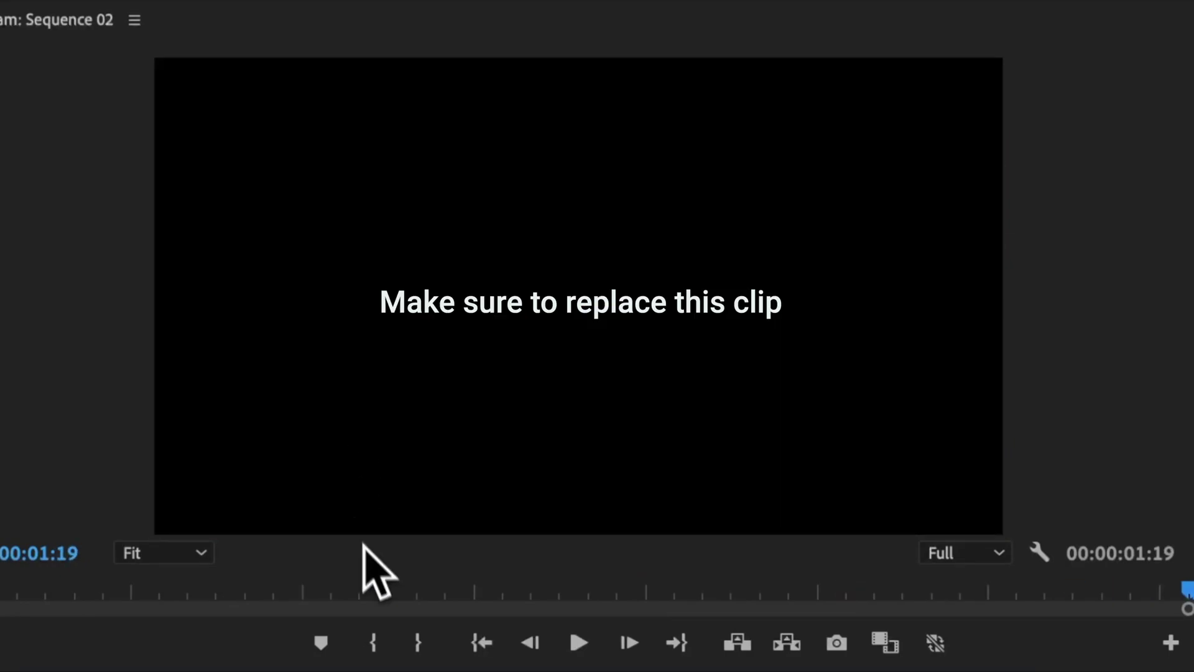
pyautogui.click(475, 643)
pyautogui.press('space')
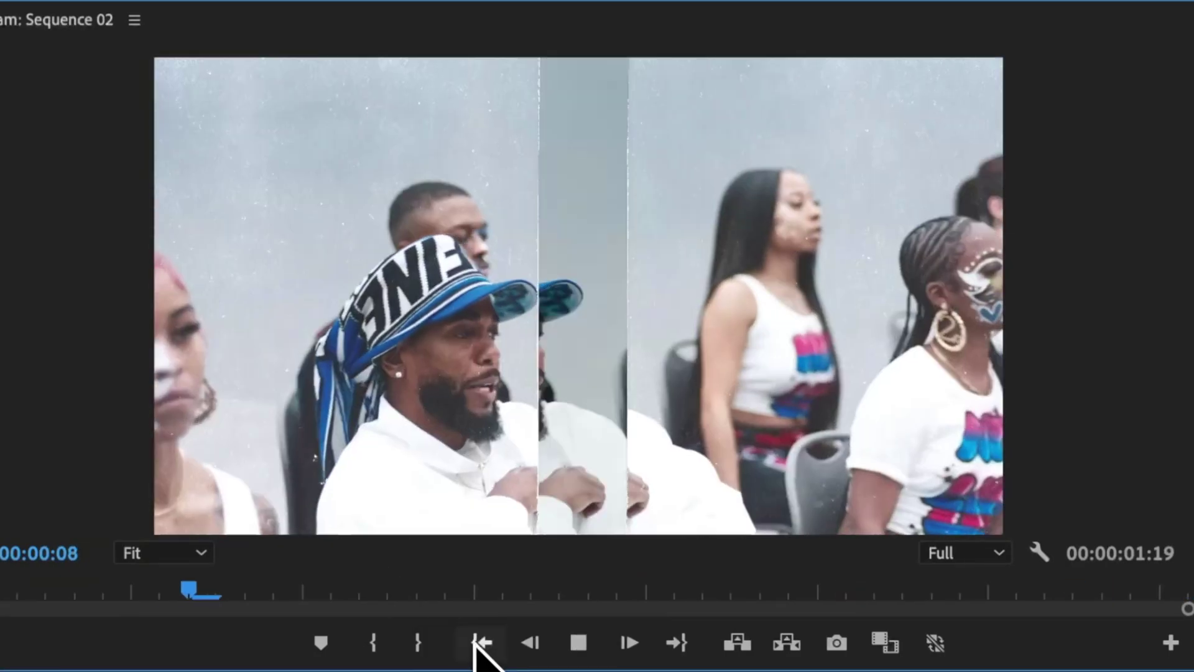